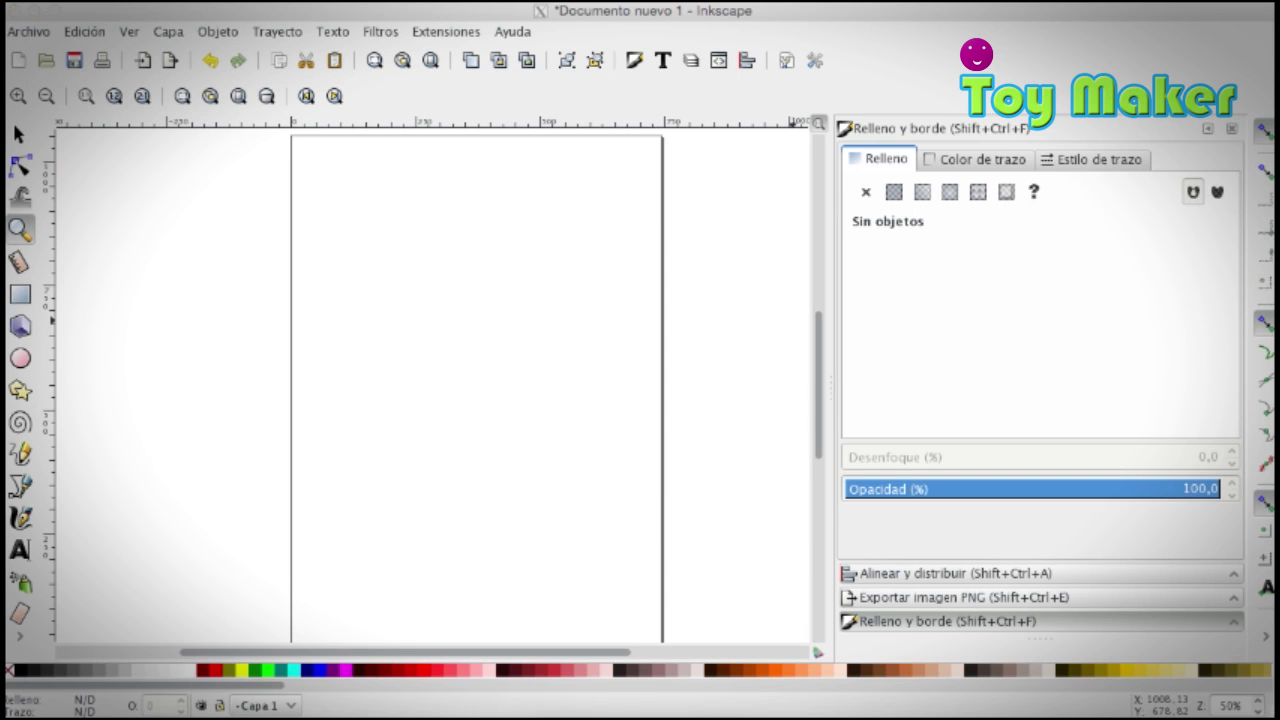
Step: Draw a yellow circle near the top of the page and move it up and left
{"action": "left_click", "coordinate": [105, 17]}
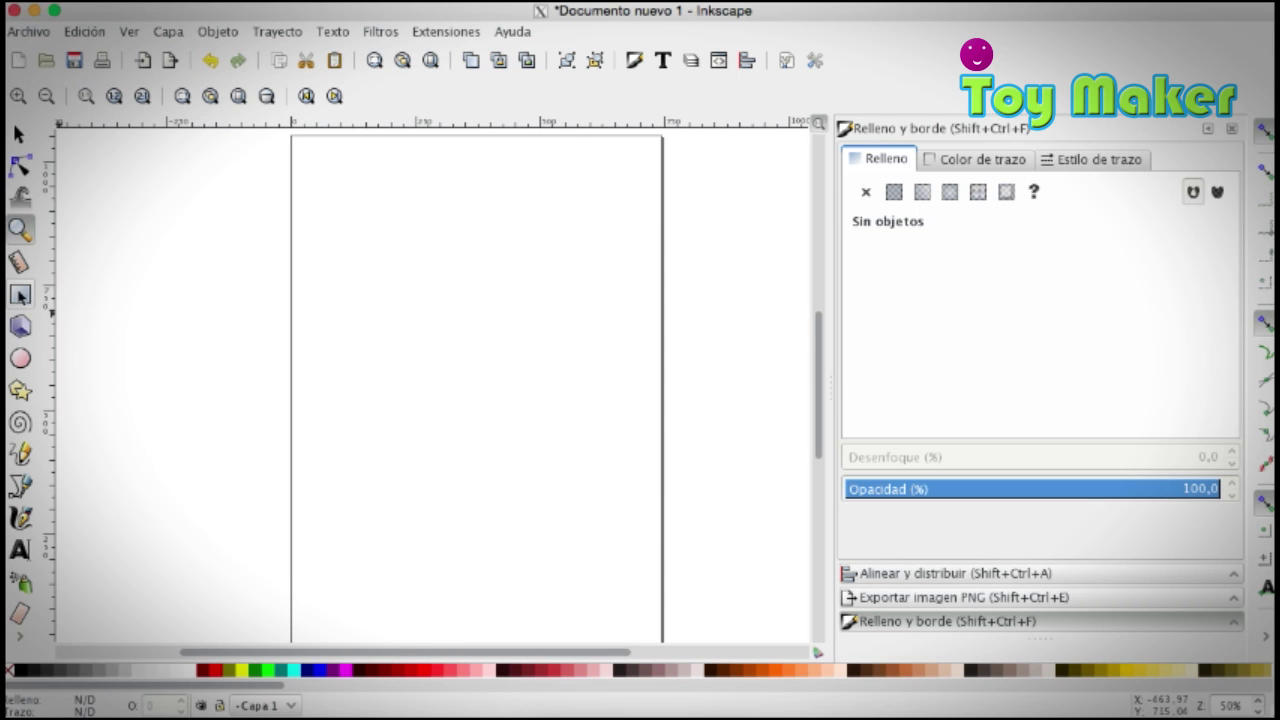
{"action": "left_click", "coordinate": [22, 358]}
{"action": "left_click_drag", "start_coordinate": [426, 226], "coordinate": [549, 349]}
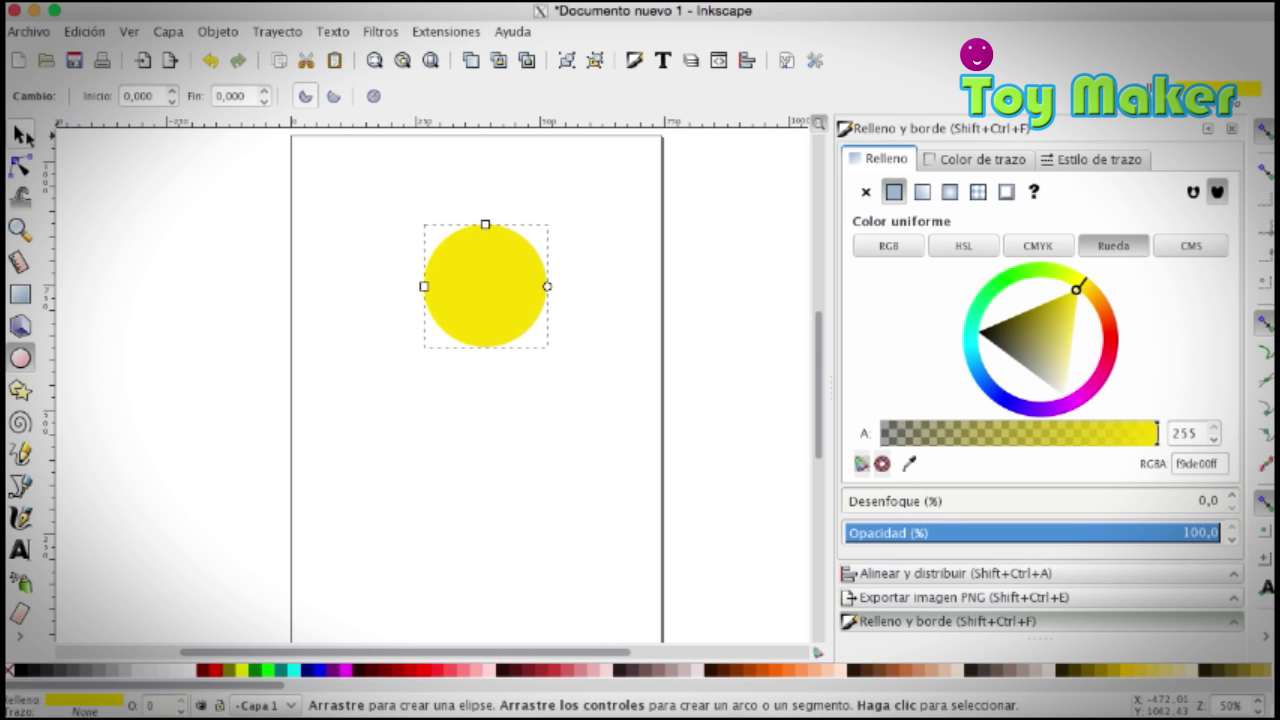
{"action": "key", "text": "s"}
{"action": "left_click_drag", "start_coordinate": [490, 305], "coordinate": [452, 295]}
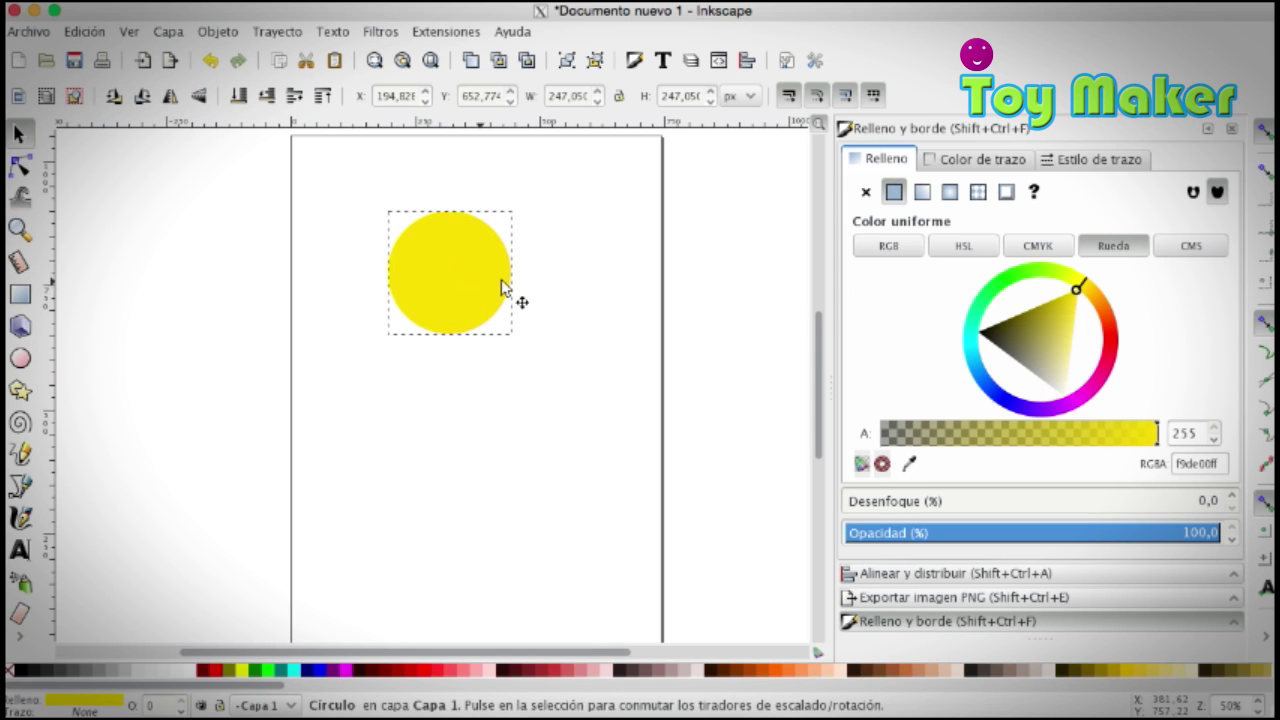
{"action": "left_click", "coordinate": [972, 162]}
{"action": "left_click", "coordinate": [882, 158]}
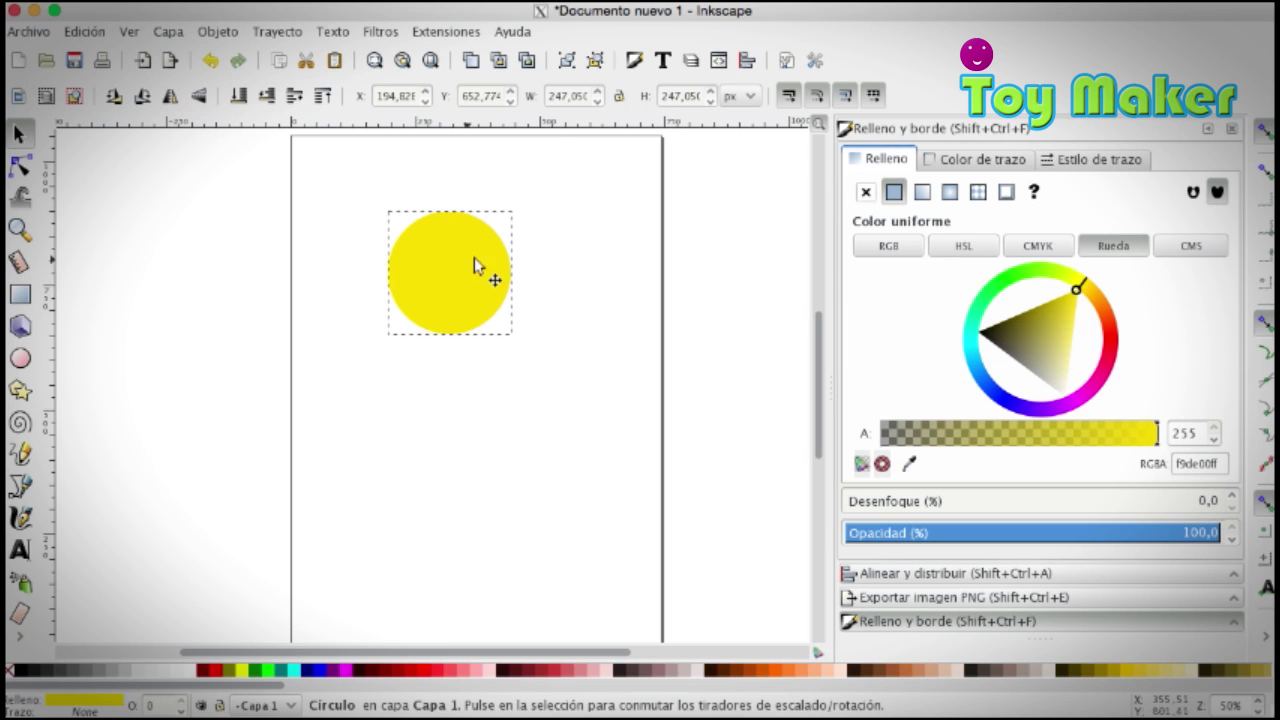
Step: Draw a tall rectangle overlapping the circle's bottom, then select both shapes
{"action": "key", "text": "r"}
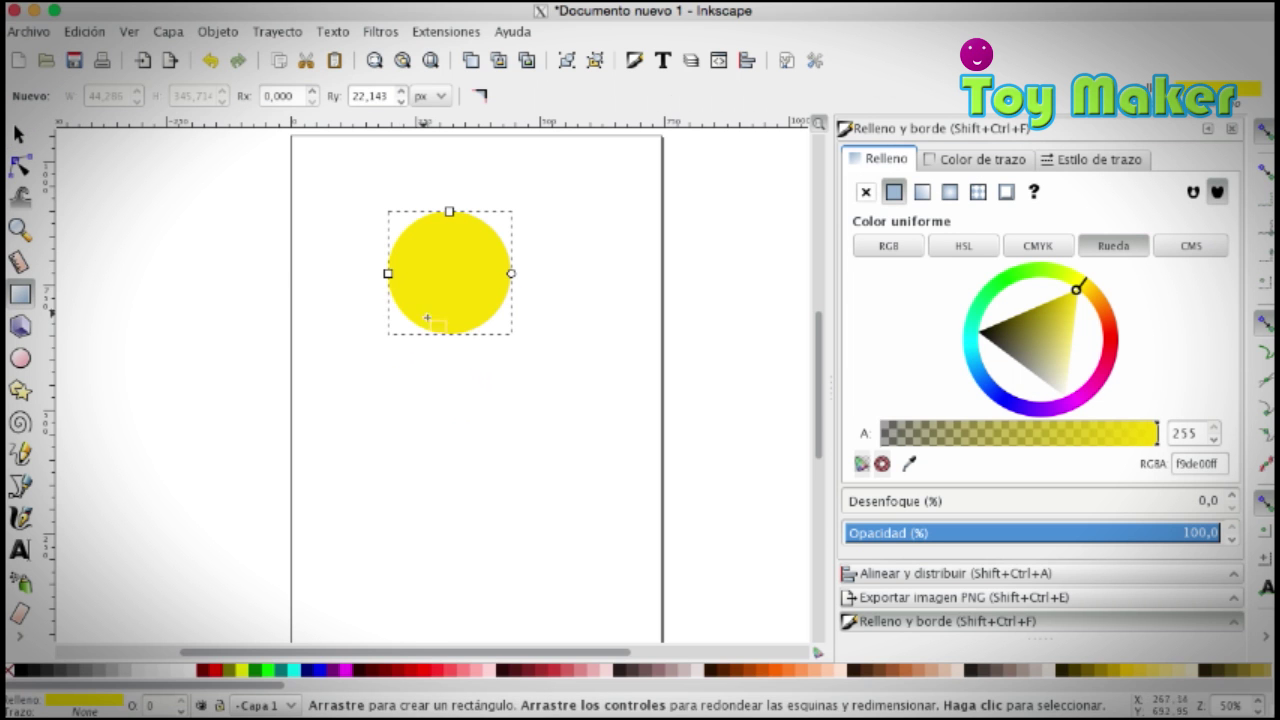
{"action": "left_click_drag", "start_coordinate": [422, 297], "coordinate": [495, 492]}
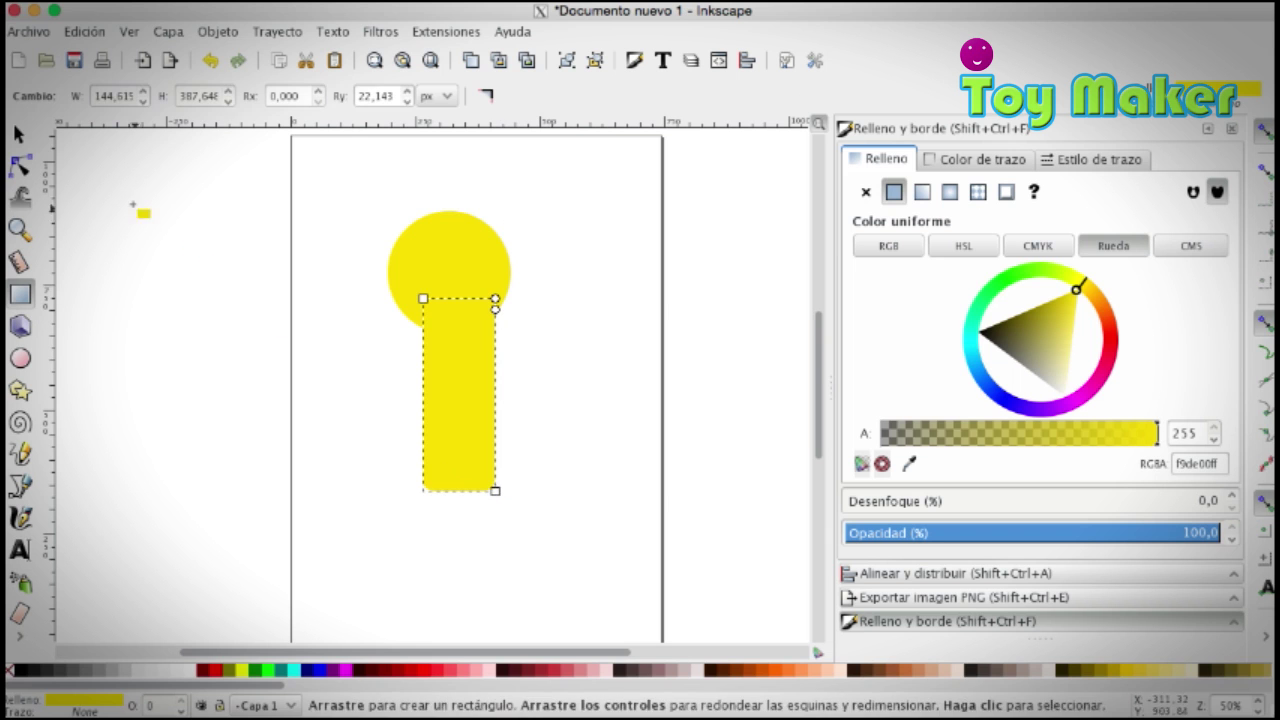
{"action": "key", "text": "s"}
{"action": "left_click_drag", "start_coordinate": [432, 383], "coordinate": [422, 373]}
{"action": "left_click", "coordinate": [420, 366]}
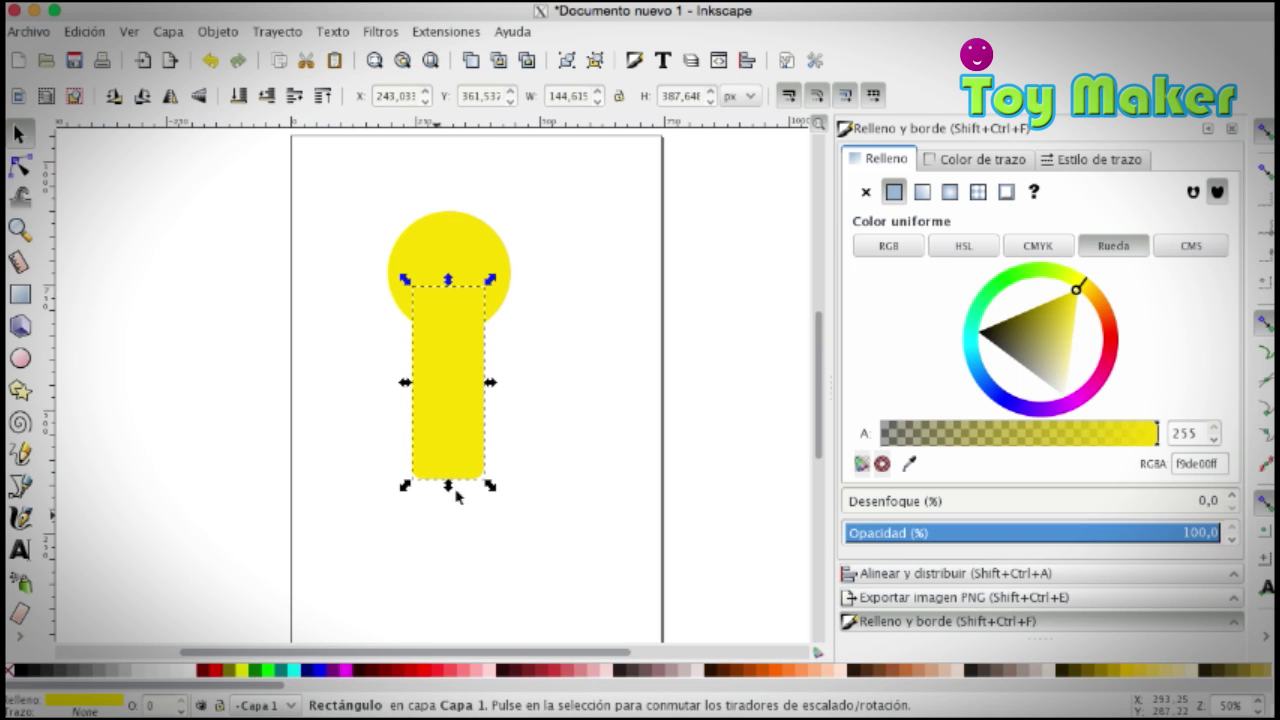
{"action": "left_click", "coordinate": [476, 287], "text": "shift"}
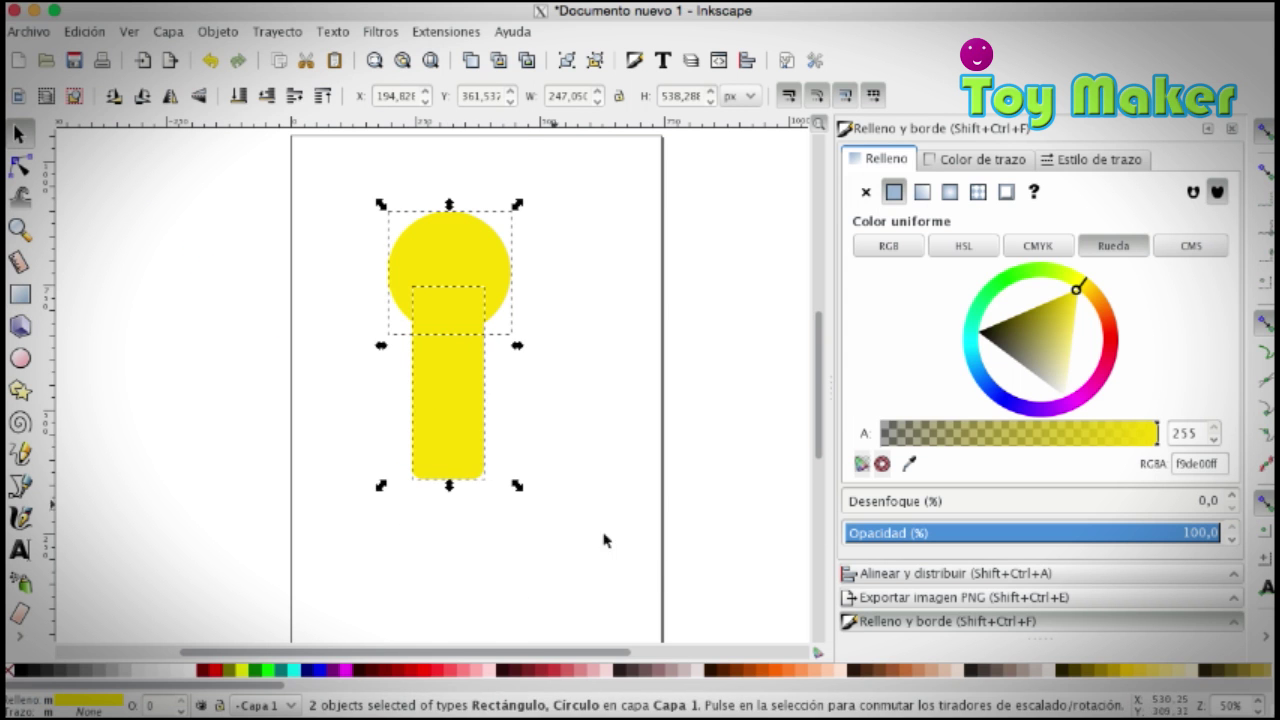
Step: Fill both shapes orange (ff7f2aff) and nudge the rectangle slightly left and down
{"action": "left_click", "coordinate": [752, 670]}
{"action": "left_click", "coordinate": [790, 670]}
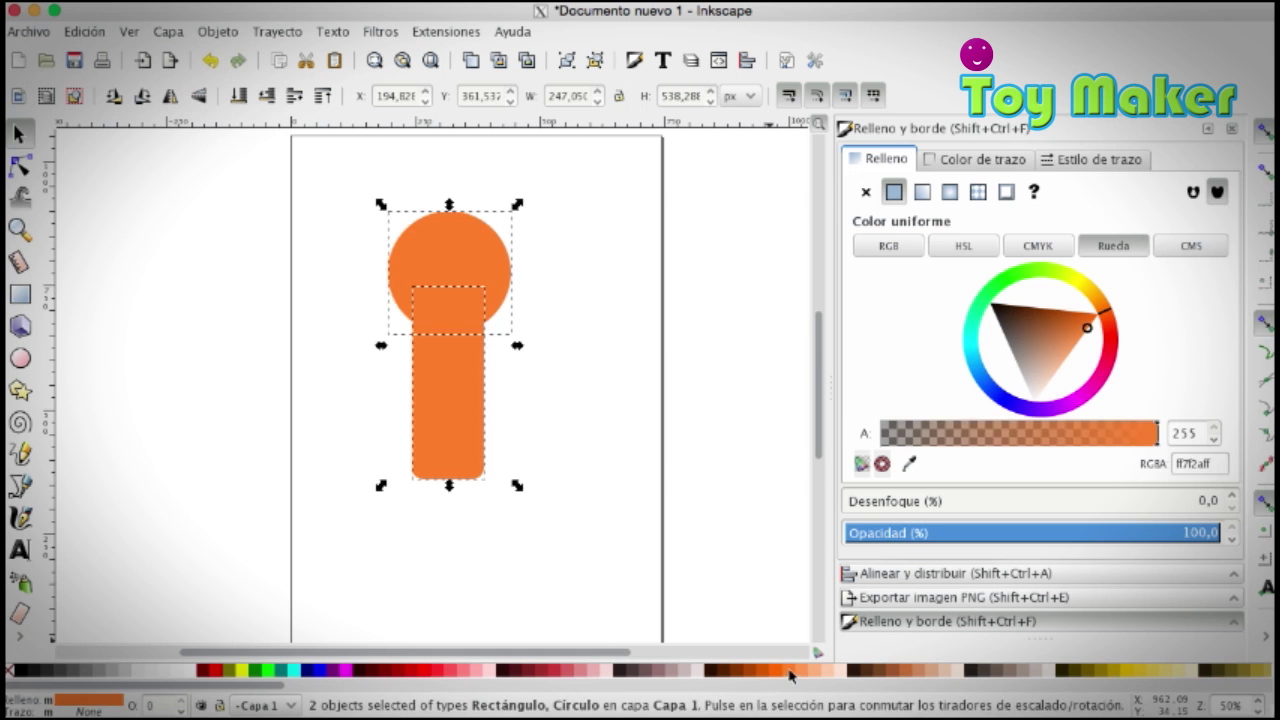
{"action": "left_click", "coordinate": [498, 432]}
{"action": "left_click", "coordinate": [454, 433]}
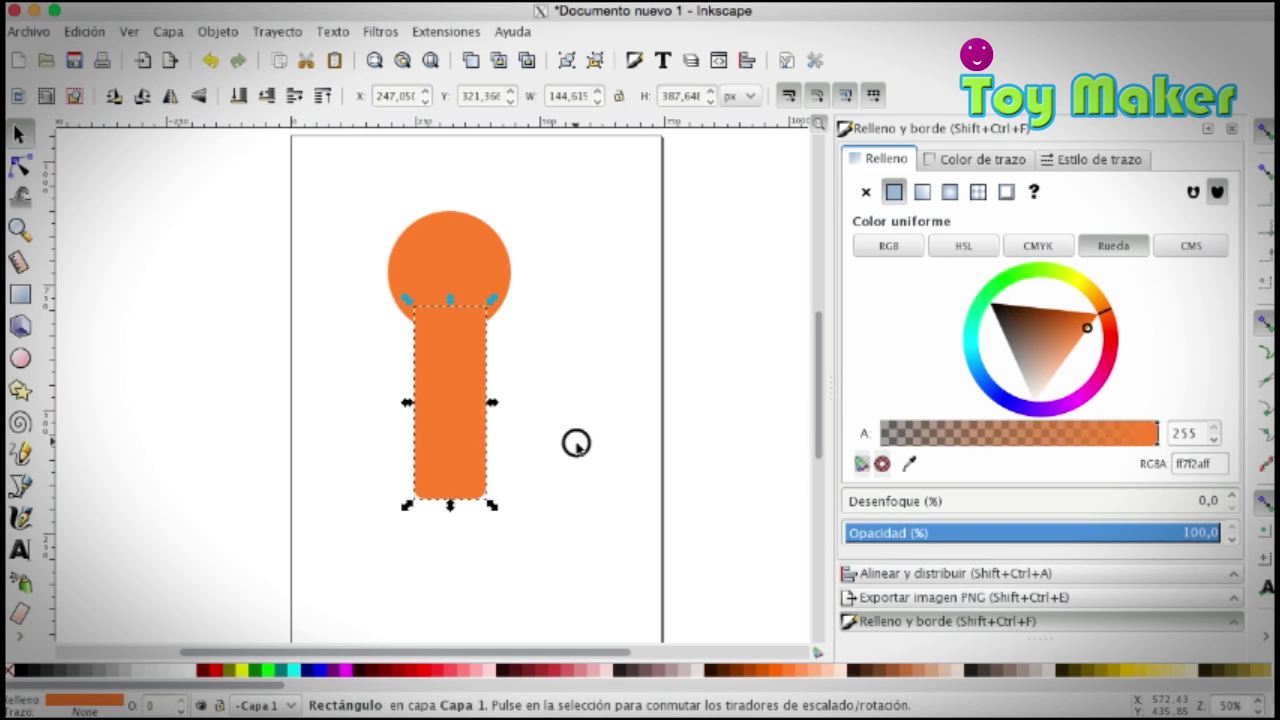
{"action": "left_click_drag", "start_coordinate": [466, 377], "coordinate": [464, 386]}
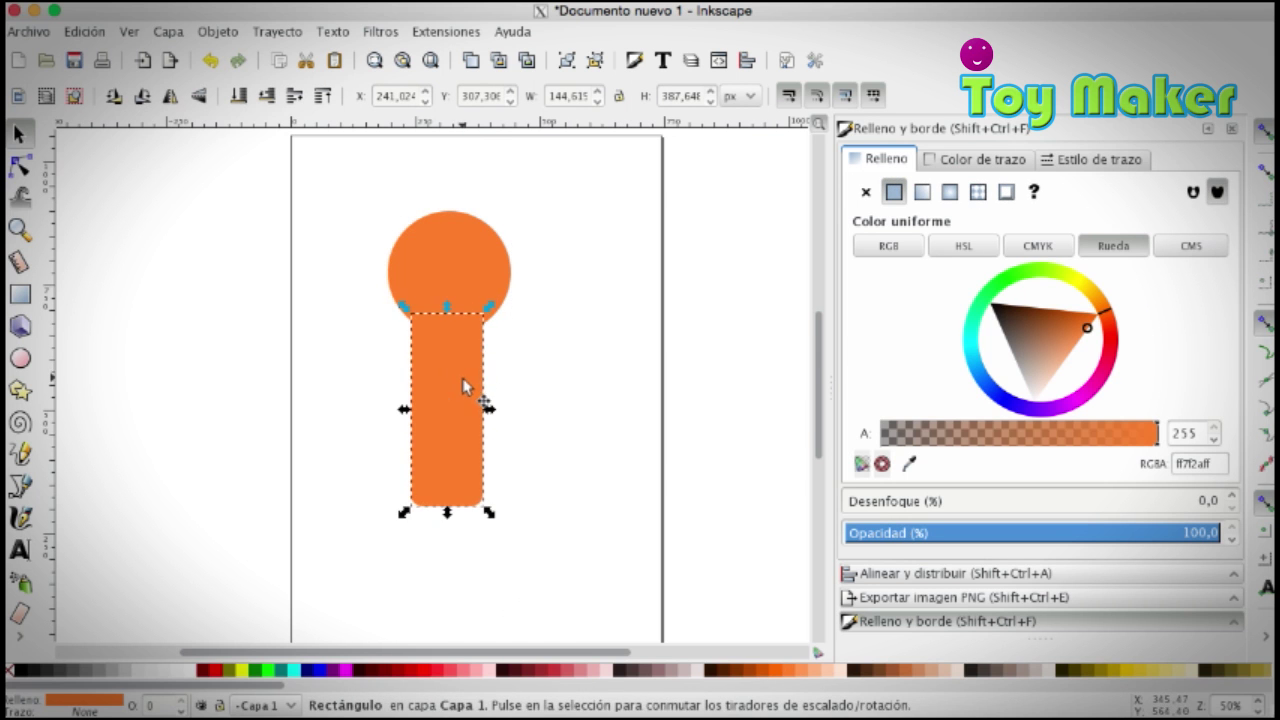
Step: Convert the rectangle into an editable path with Trayecto > Objeto a trayecto
{"action": "left_click", "coordinate": [220, 34]}
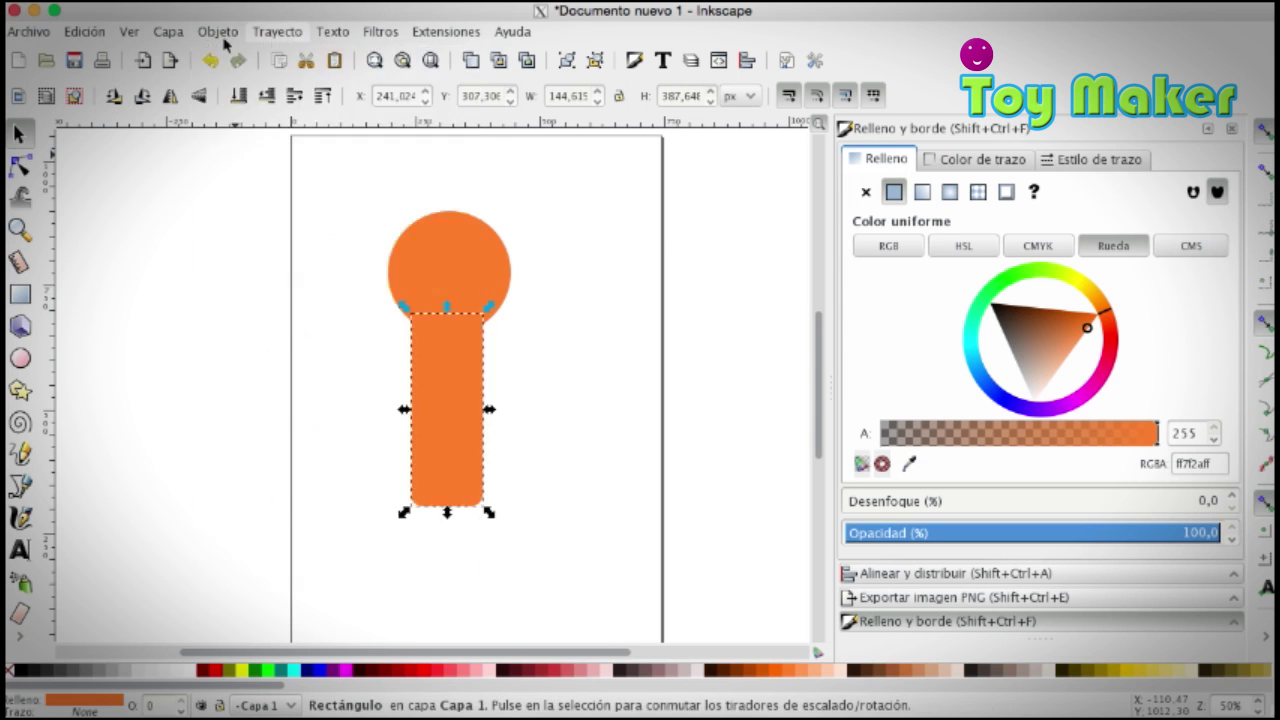
{"action": "left_click", "coordinate": [293, 58]}
{"action": "key", "text": "n"}
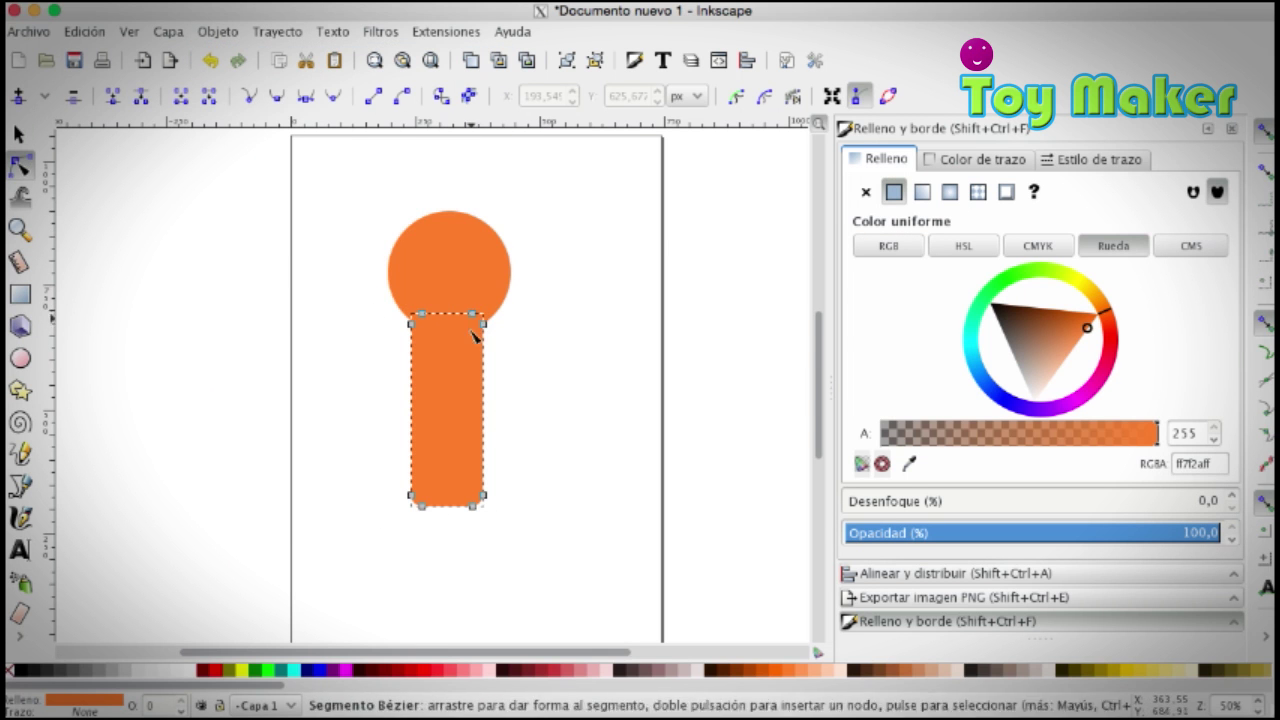
Step: Drag the stem's bottom-left and bottom-right corner nodes outward to flare it
{"action": "left_click_drag", "start_coordinate": [369, 480], "coordinate": [457, 537]}
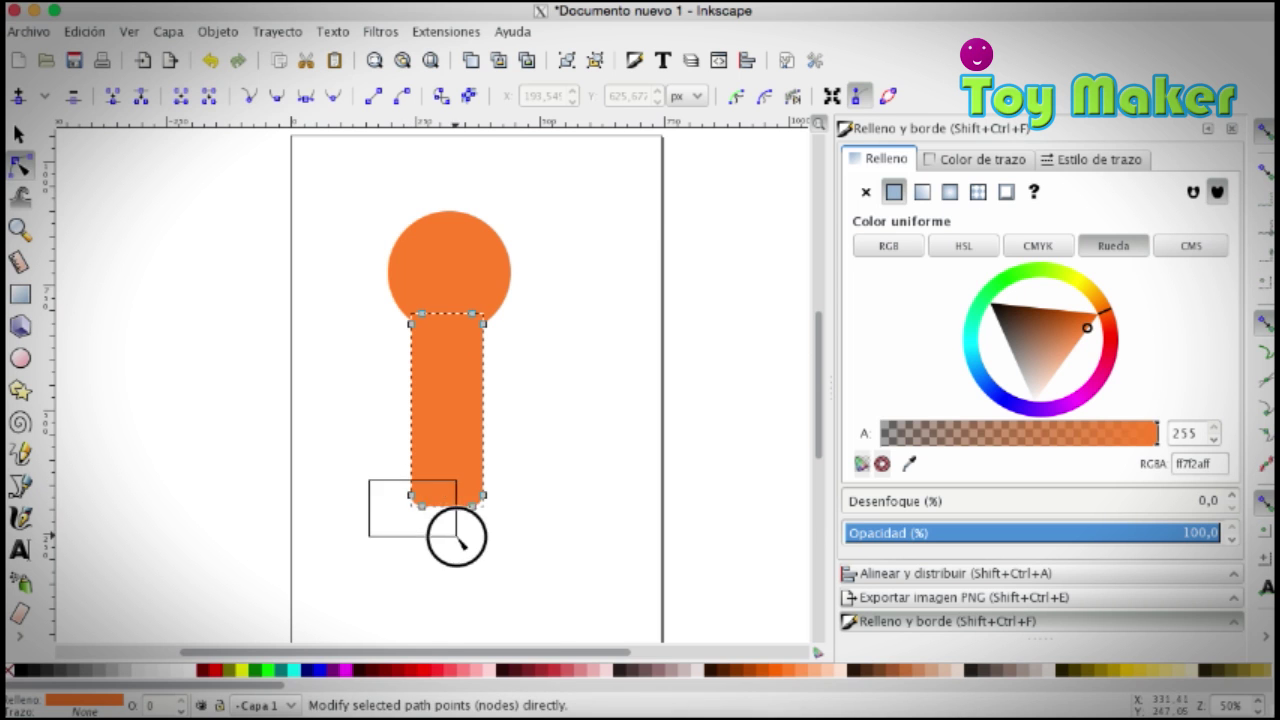
{"action": "left_click_drag", "start_coordinate": [412, 497], "coordinate": [388, 498]}
{"action": "left_click_drag", "start_coordinate": [520, 538], "coordinate": [423, 443]}
{"action": "left_click_drag", "start_coordinate": [478, 508], "coordinate": [507, 503]}
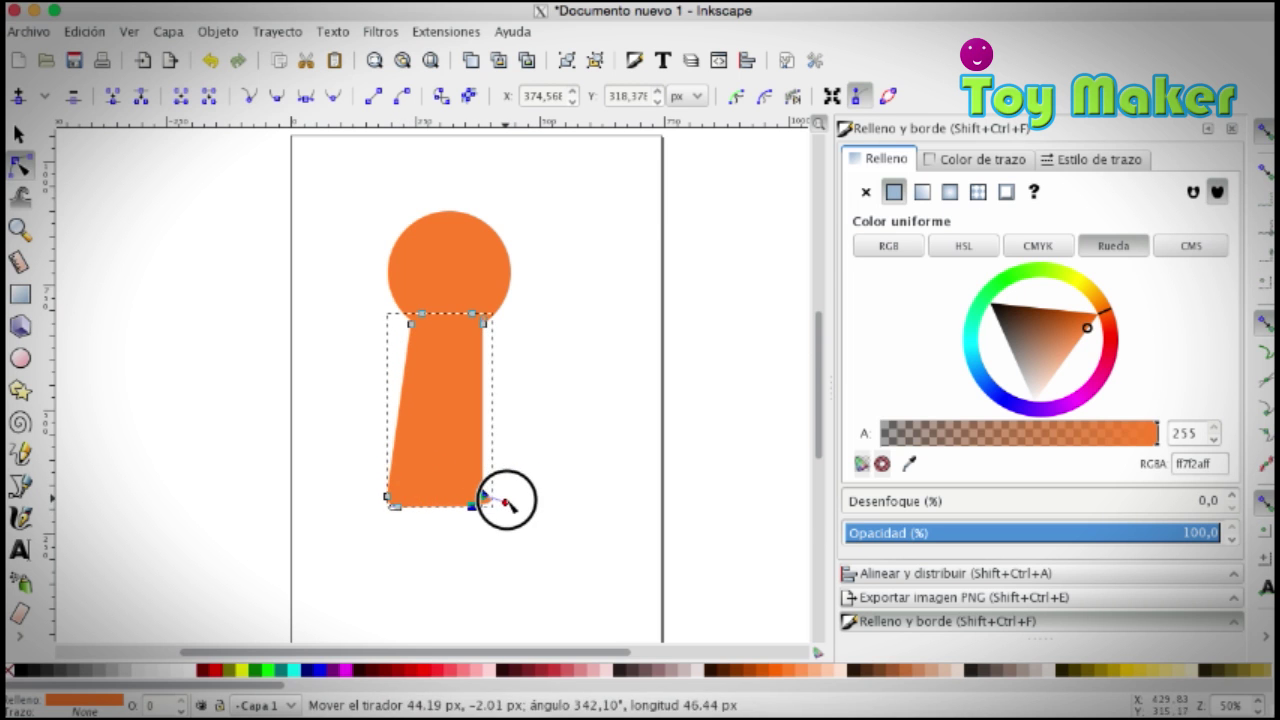
{"action": "key", "text": "z"}
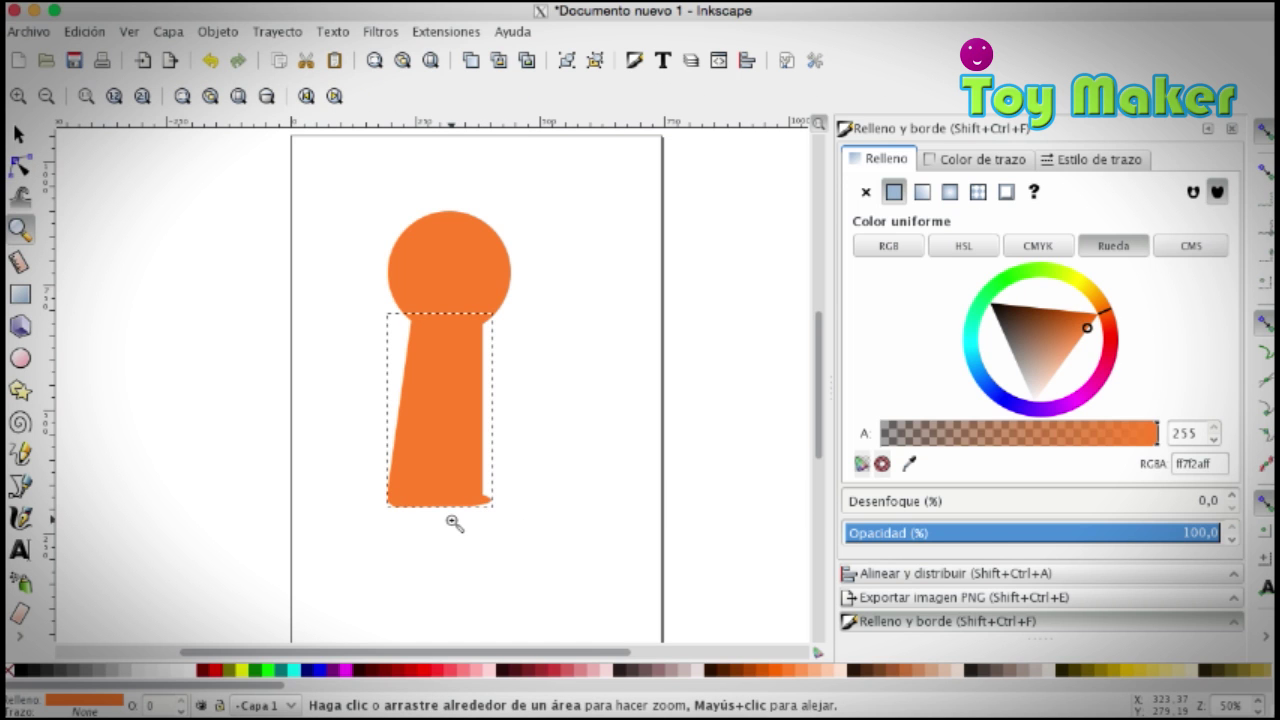
{"action": "left_click", "coordinate": [18, 163]}
{"action": "left_click_drag", "start_coordinate": [545, 538], "coordinate": [560, 550]}
{"action": "left_click", "coordinate": [466, 457]}
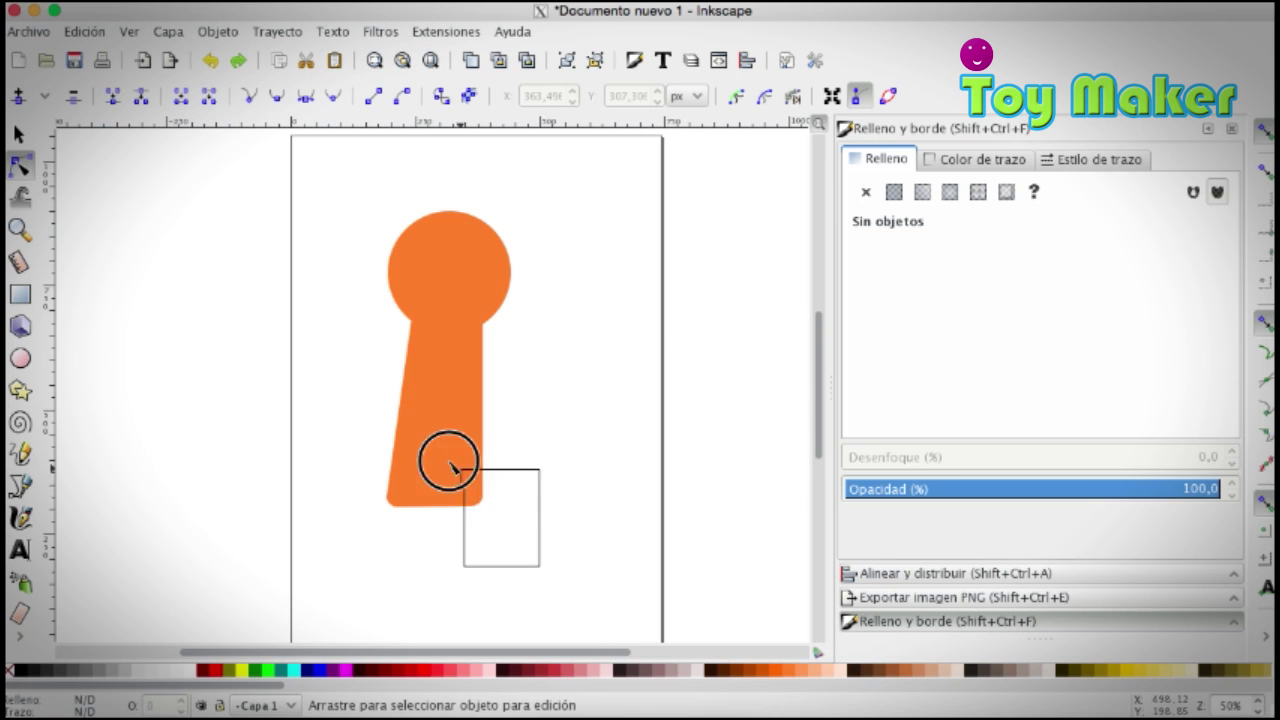
{"action": "left_click_drag", "start_coordinate": [447, 468], "coordinate": [517, 545]}
{"action": "left_click_drag", "start_coordinate": [484, 498], "coordinate": [511, 496]}
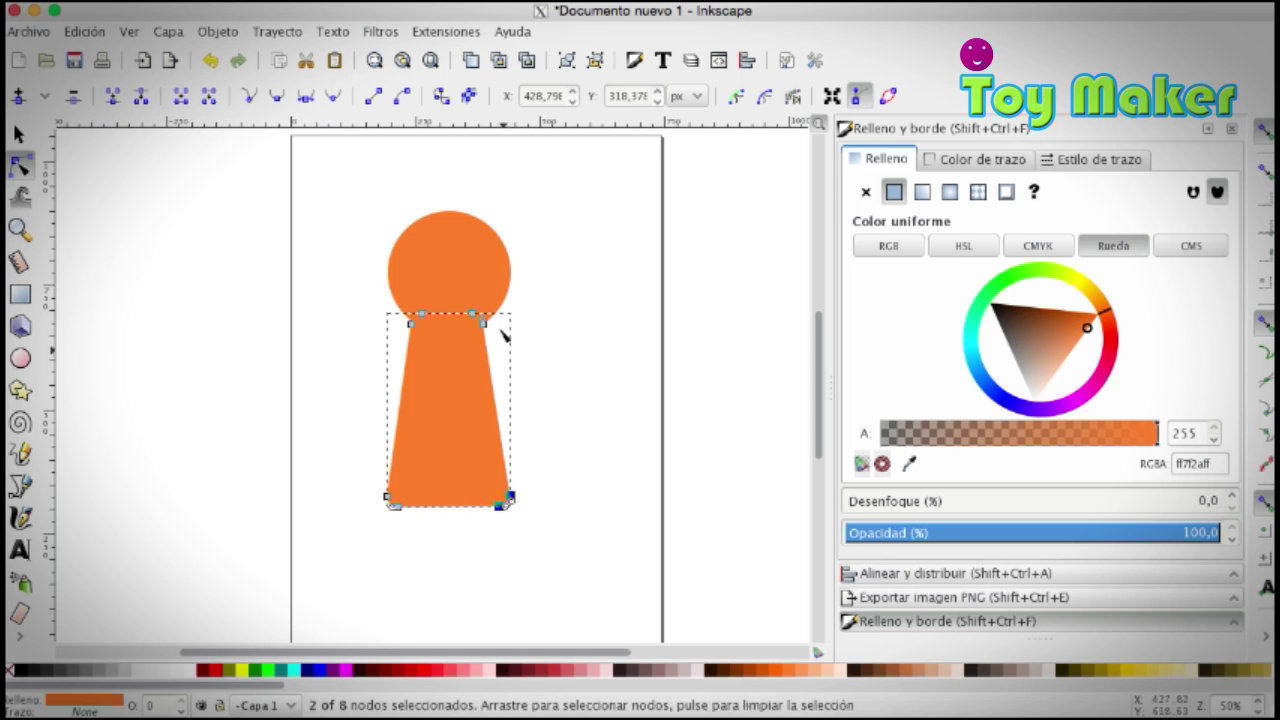
Step: Position the trapezoid under the circle and union them into one keyhole path
{"action": "left_click", "coordinate": [18, 133]}
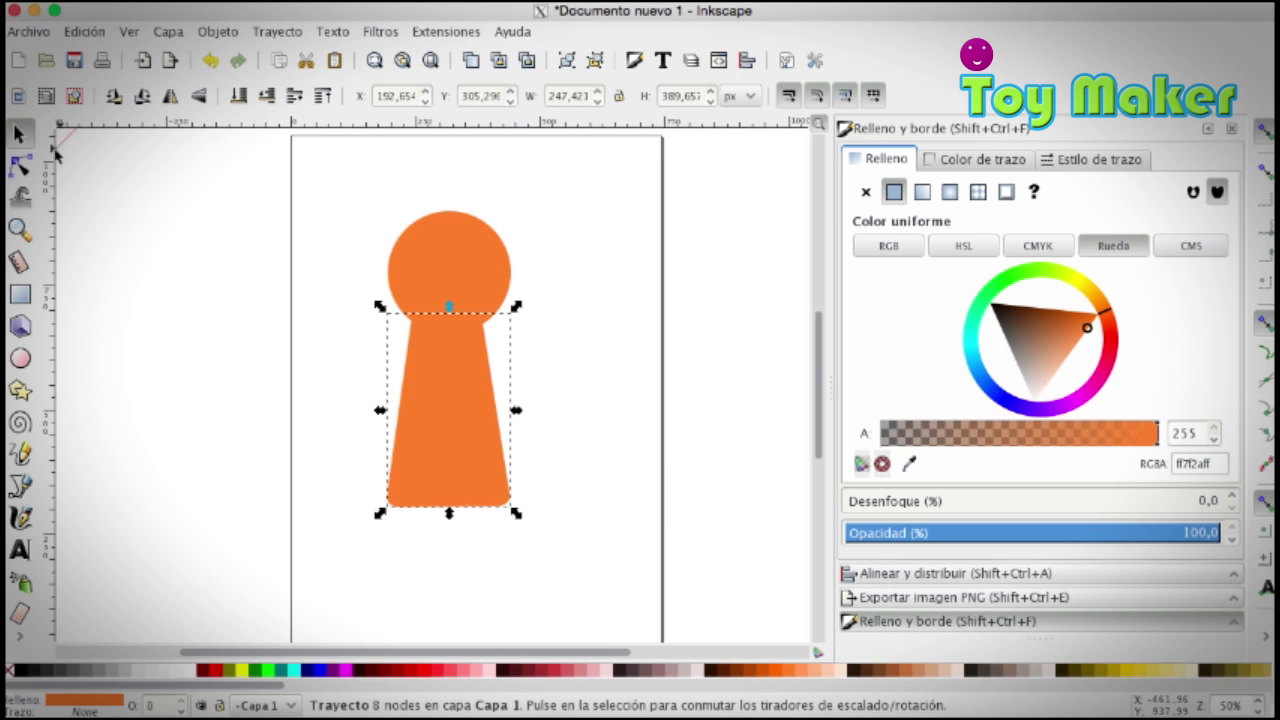
{"action": "left_click", "coordinate": [603, 507]}
{"action": "left_click_drag", "start_coordinate": [484, 474], "coordinate": [481, 483]}
{"action": "key", "text": "Escape"}
{"action": "left_click", "coordinate": [472, 442]}
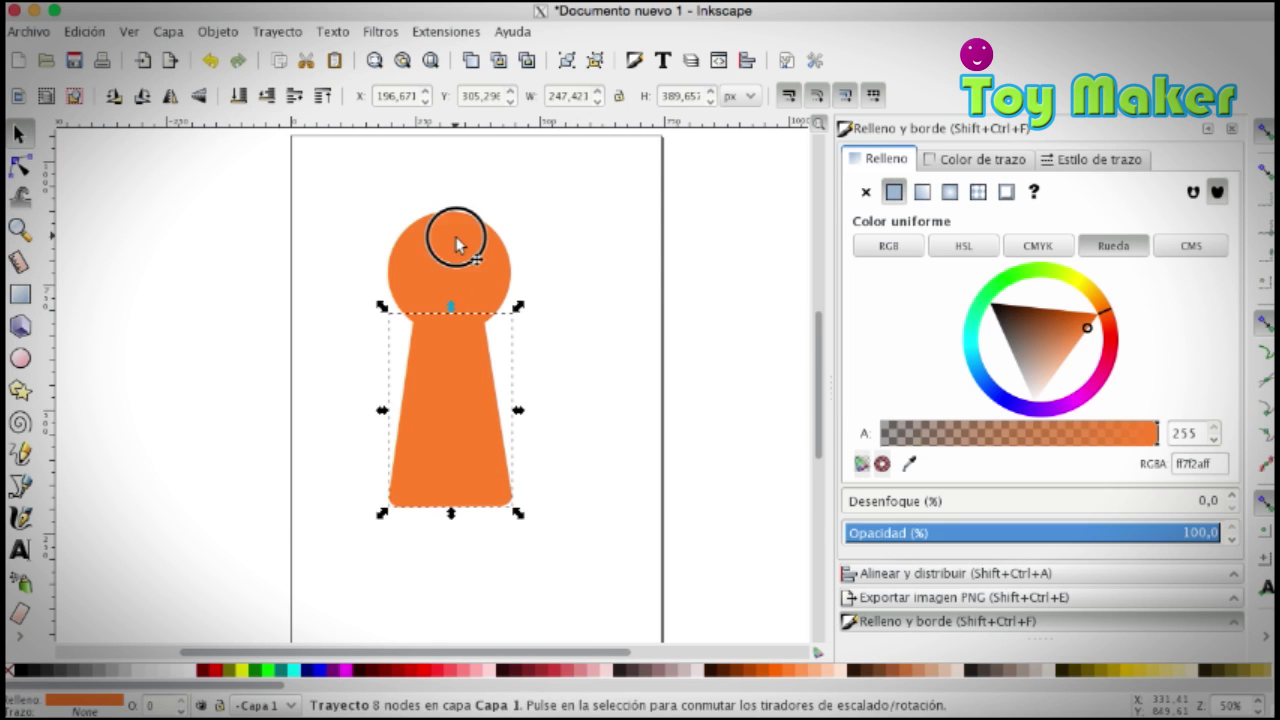
{"action": "left_click", "coordinate": [458, 262], "text": "shift"}
{"action": "left_click", "coordinate": [276, 31]}
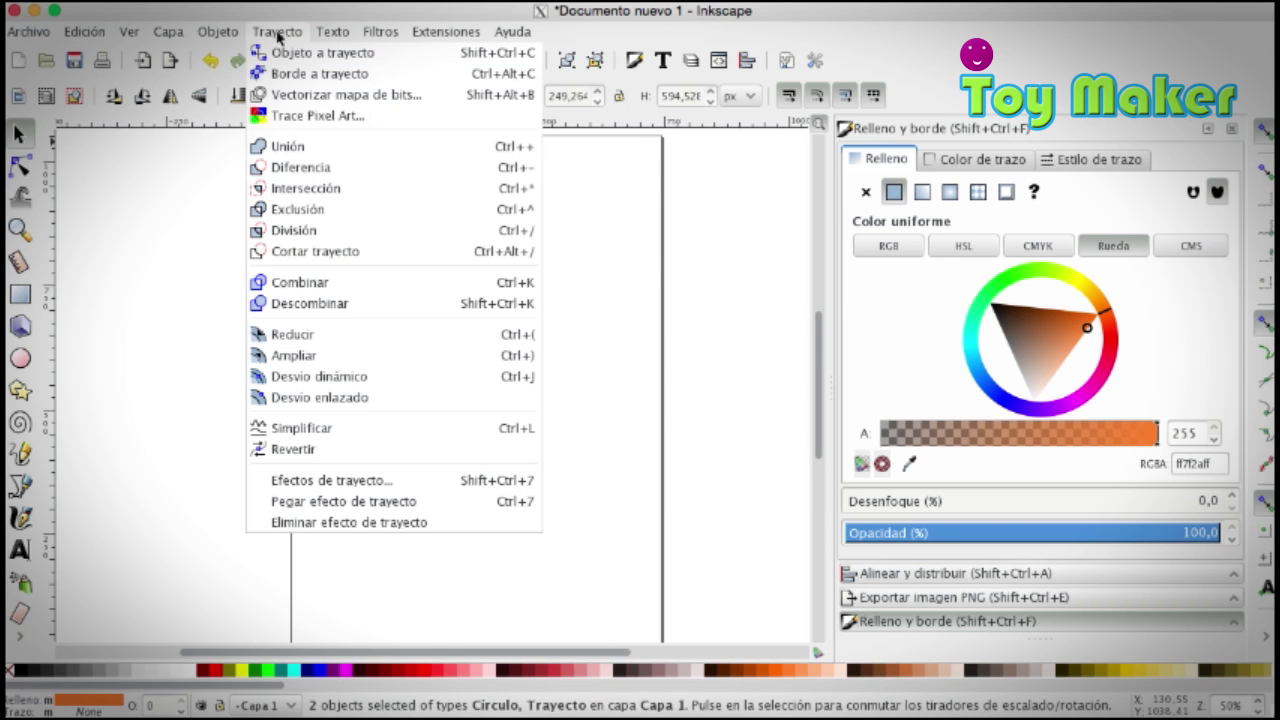
{"action": "left_click", "coordinate": [288, 146]}
Step: Enlarge the keyhole shape slightly to about 287 × 643 px
{"action": "left_click", "coordinate": [307, 296]}
{"action": "left_click", "coordinate": [497, 508]}
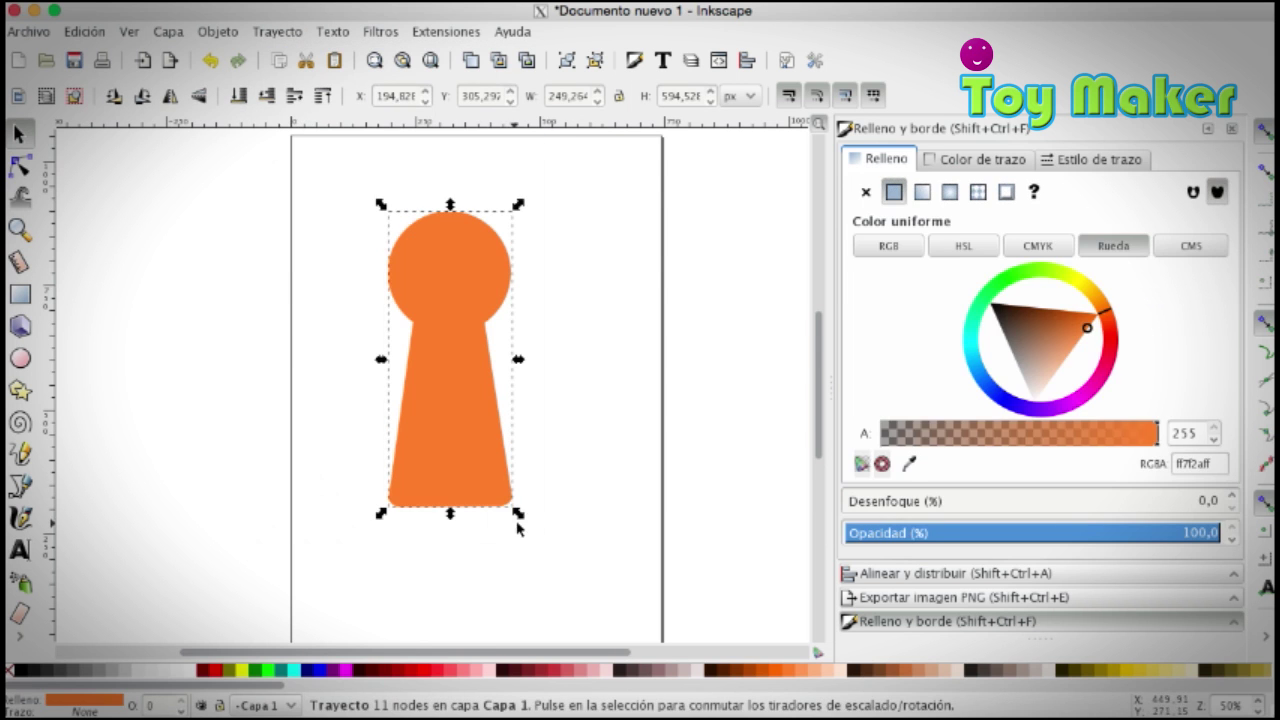
{"action": "left_click_drag", "start_coordinate": [518, 515], "coordinate": [540, 541]}
{"action": "key", "text": "Escape"}
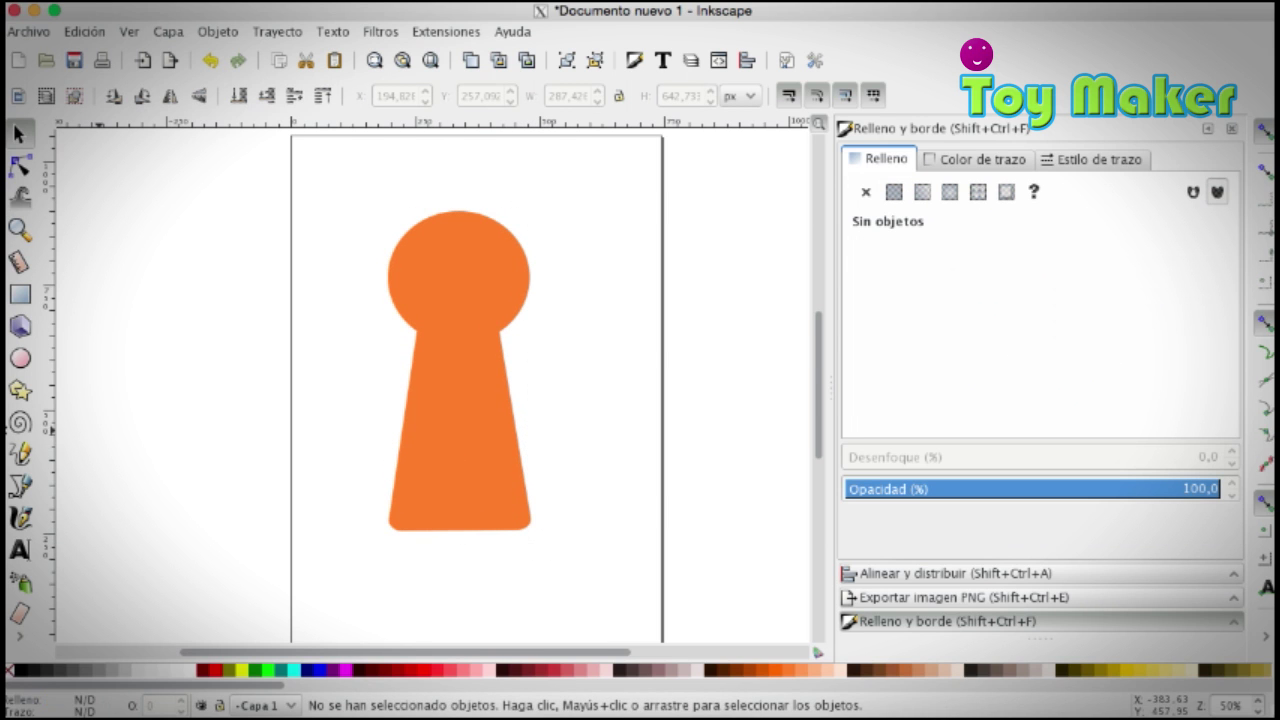
Step: Draw a closed curved leg outline with the Bezier tool left of the body
{"action": "left_click", "coordinate": [21, 484]}
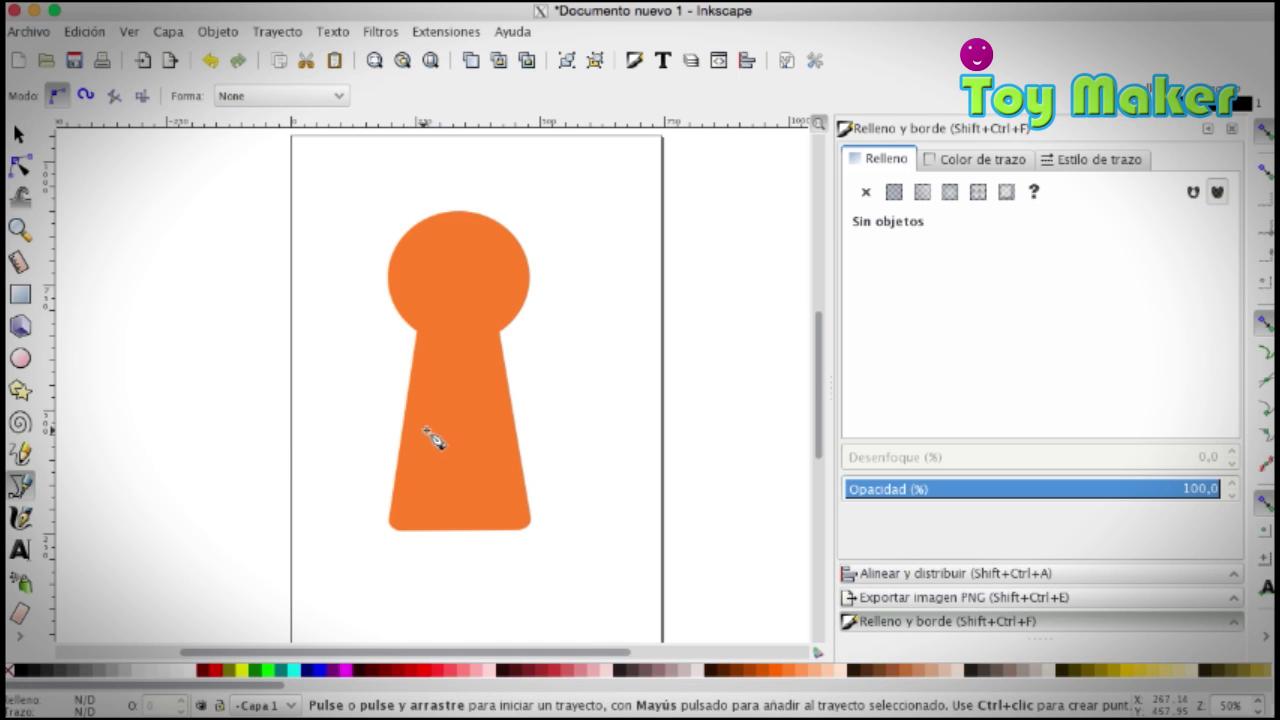
{"action": "left_click", "coordinate": [378, 388]}
{"action": "left_click_drag", "start_coordinate": [337, 418], "coordinate": [335, 453]}
{"action": "left_click", "coordinate": [366, 485]}
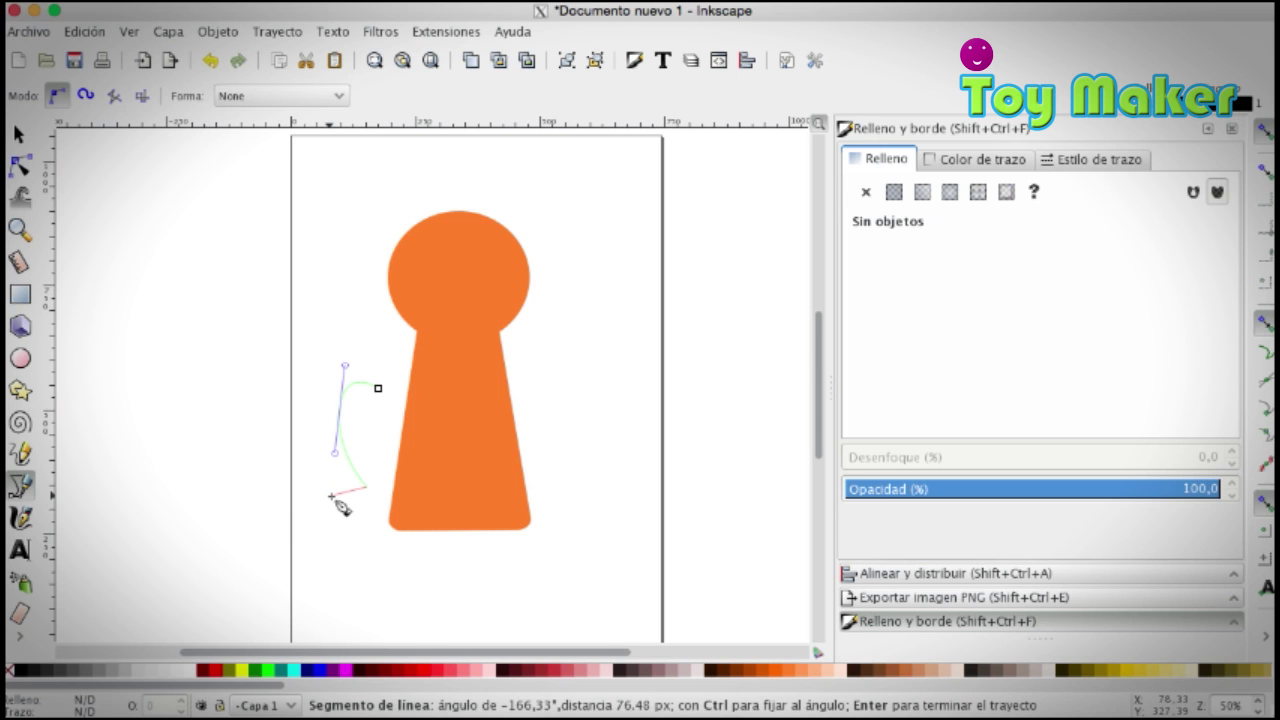
{"action": "left_click_drag", "start_coordinate": [329, 496], "coordinate": [319, 509]}
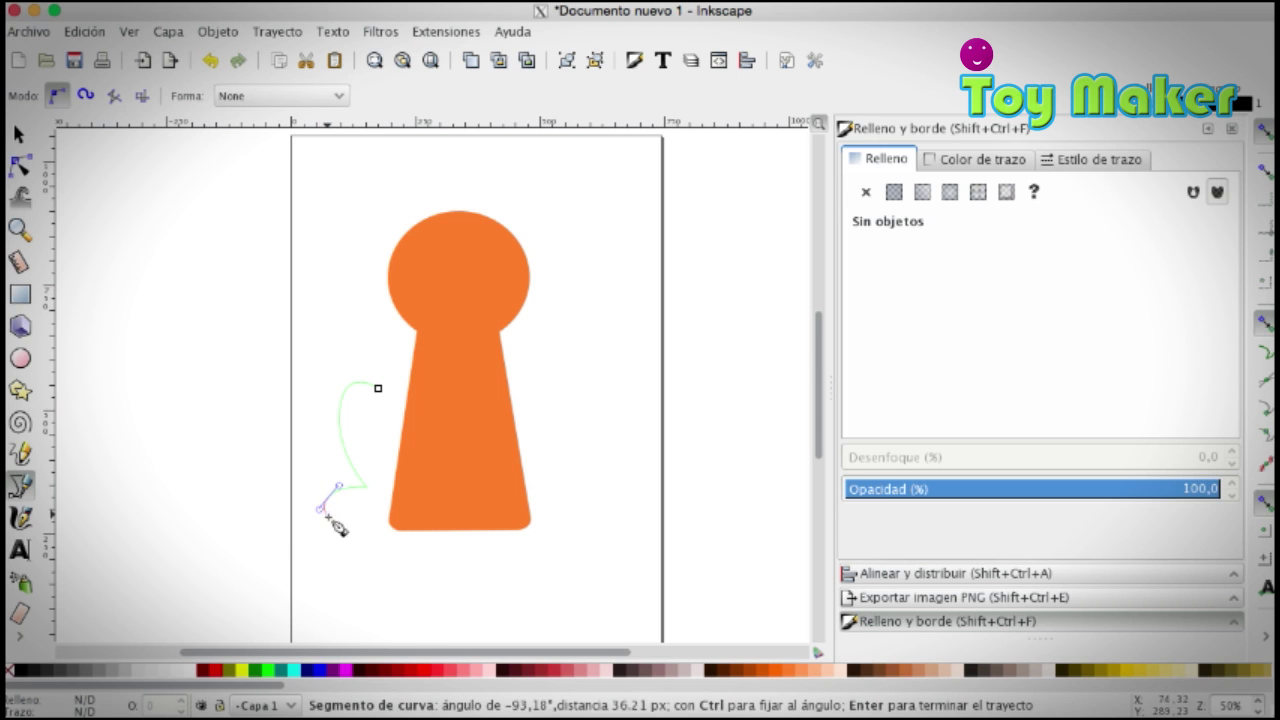
{"action": "left_click", "coordinate": [394, 504]}
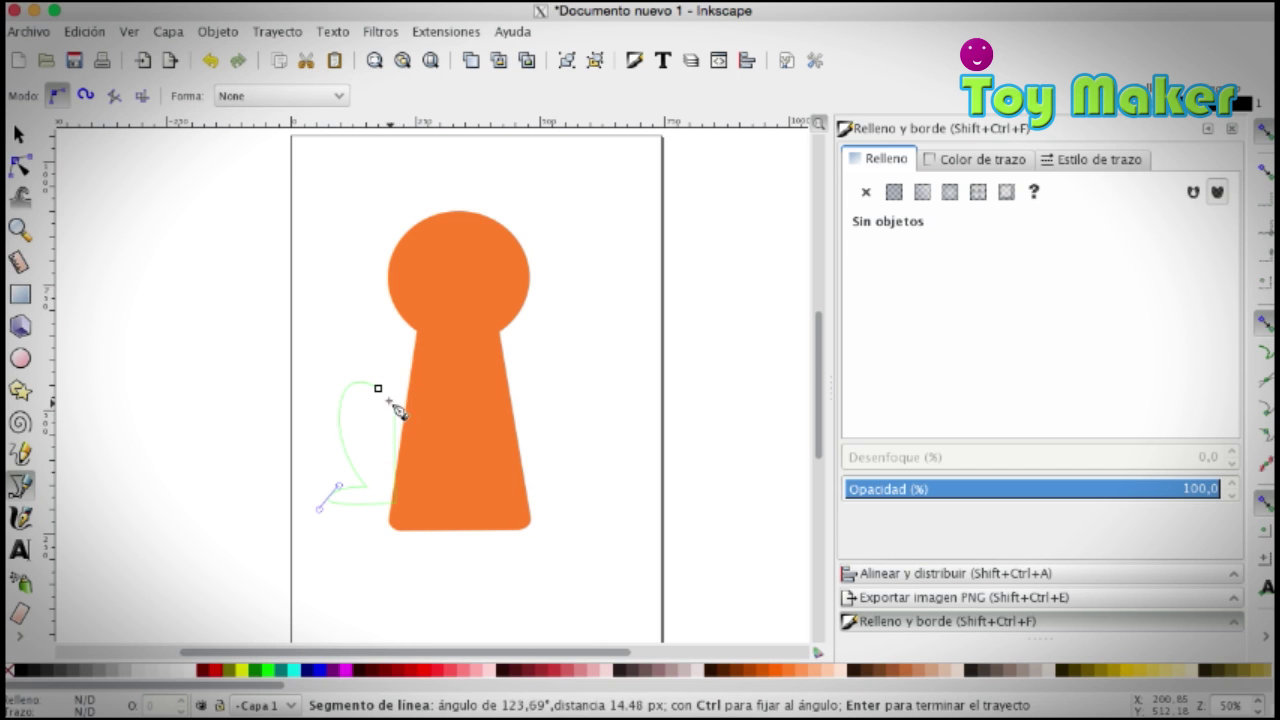
{"action": "left_click", "coordinate": [378, 388]}
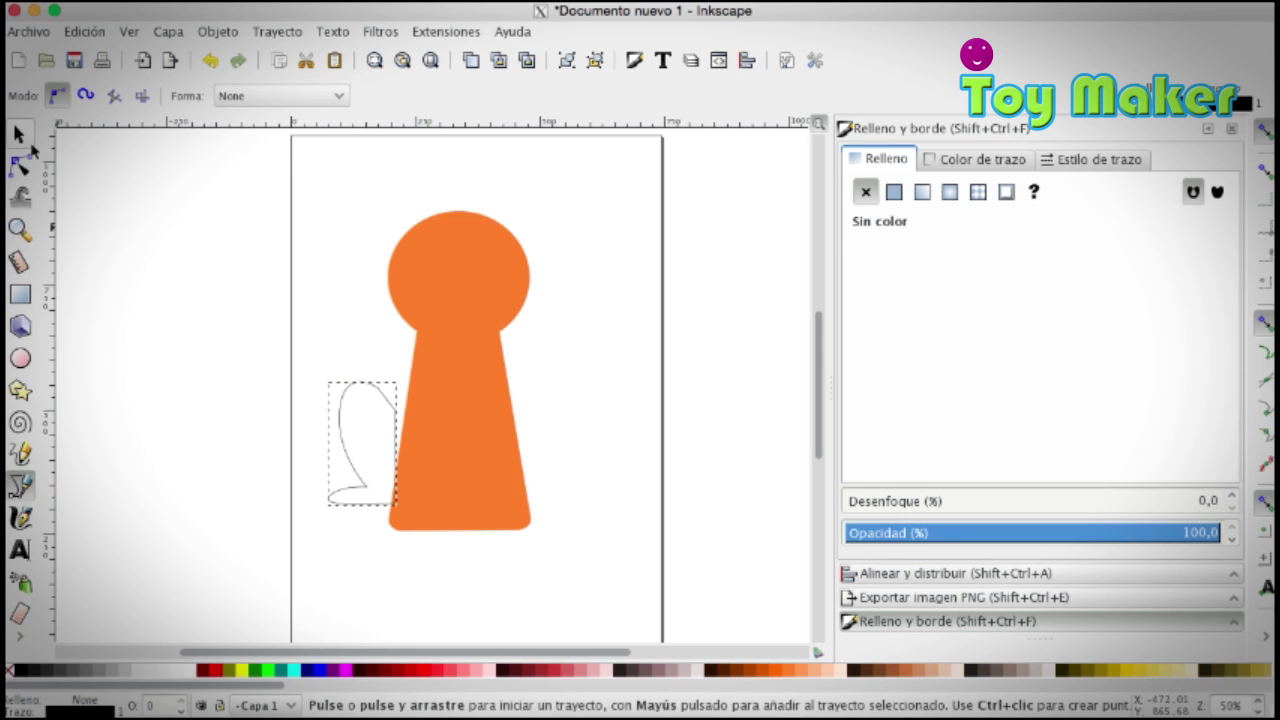
Step: Move the leg against the body's lower left and fill it dark orange (ff6600)
{"action": "left_click", "coordinate": [19, 133]}
{"action": "mouse_move", "coordinate": [348, 461]}
{"action": "left_mouse_down"}
{"action": "mouse_move", "coordinate": [378, 490]}
{"action": "mouse_move", "coordinate": [369, 504]}
{"action": "left_mouse_up"}
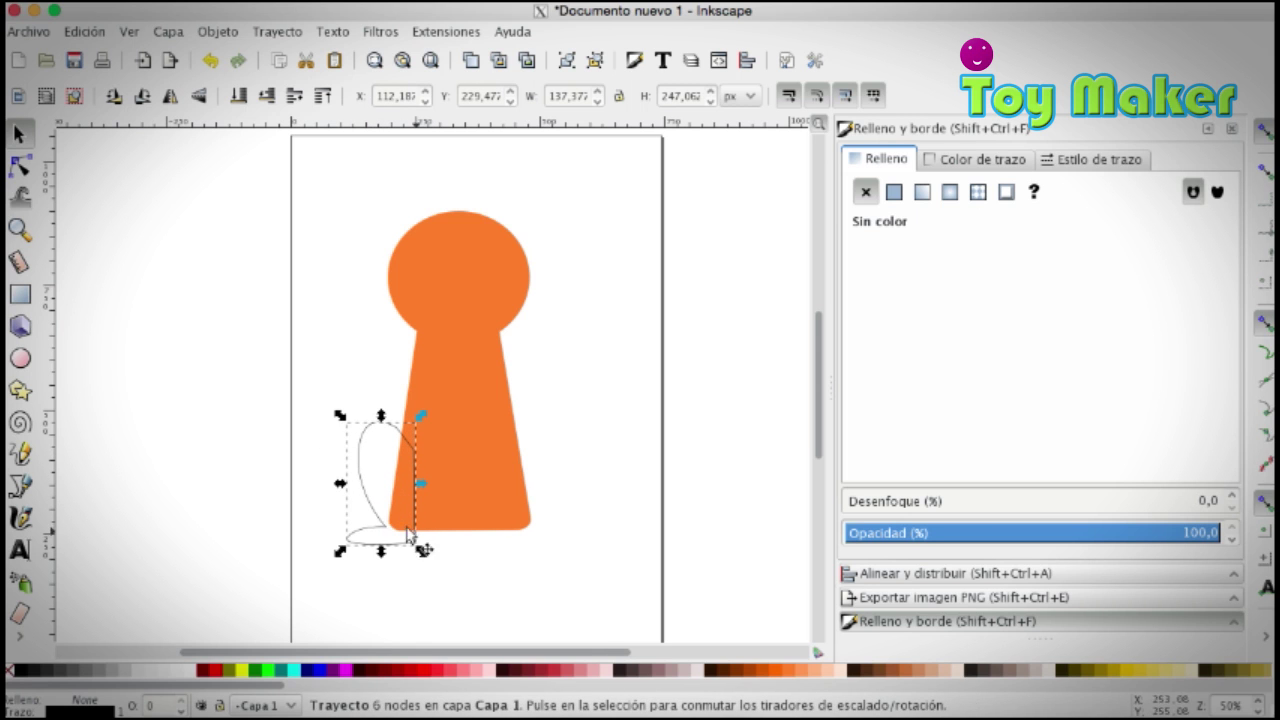
{"action": "left_click", "coordinate": [776, 671]}
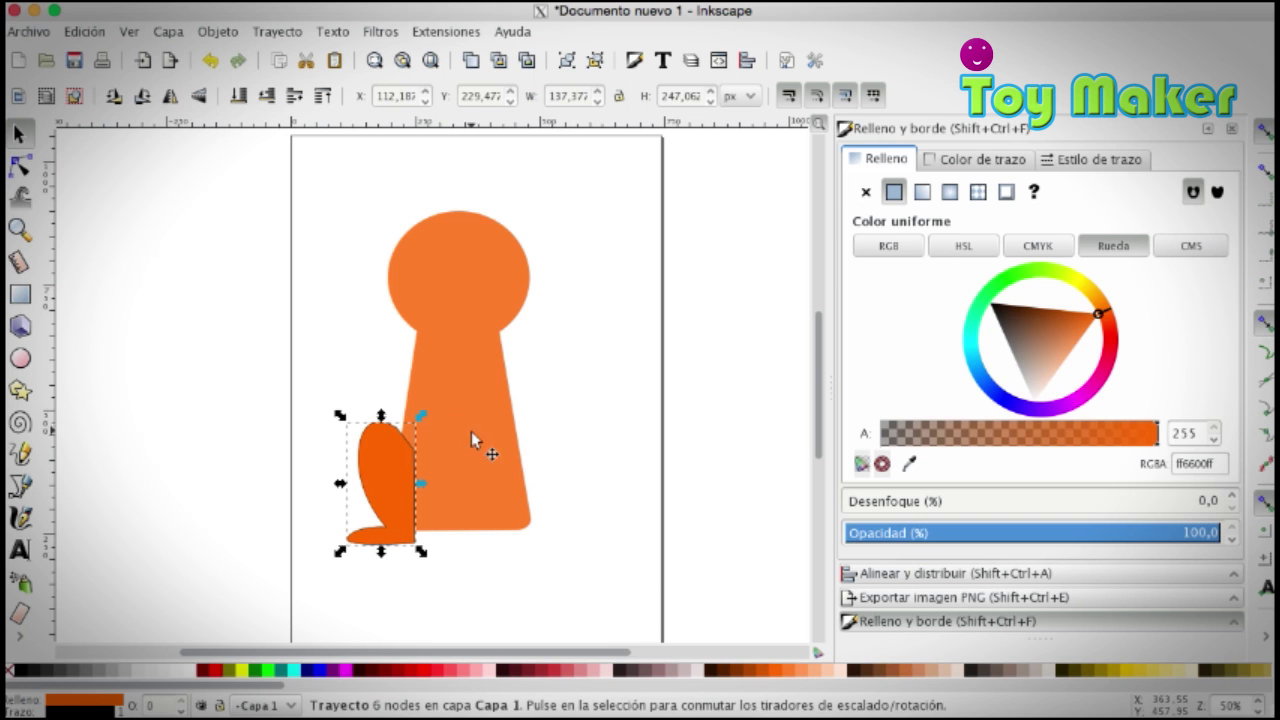
Step: Reselect the leg and inspect its stroke settings and nodes
{"action": "key", "text": "Escape"}
{"action": "left_click", "coordinate": [400, 508]}
{"action": "left_click", "coordinate": [957, 162]}
{"action": "left_click", "coordinate": [578, 340]}
{"action": "left_click", "coordinate": [403, 465]}
{"action": "left_click", "coordinate": [397, 462]}
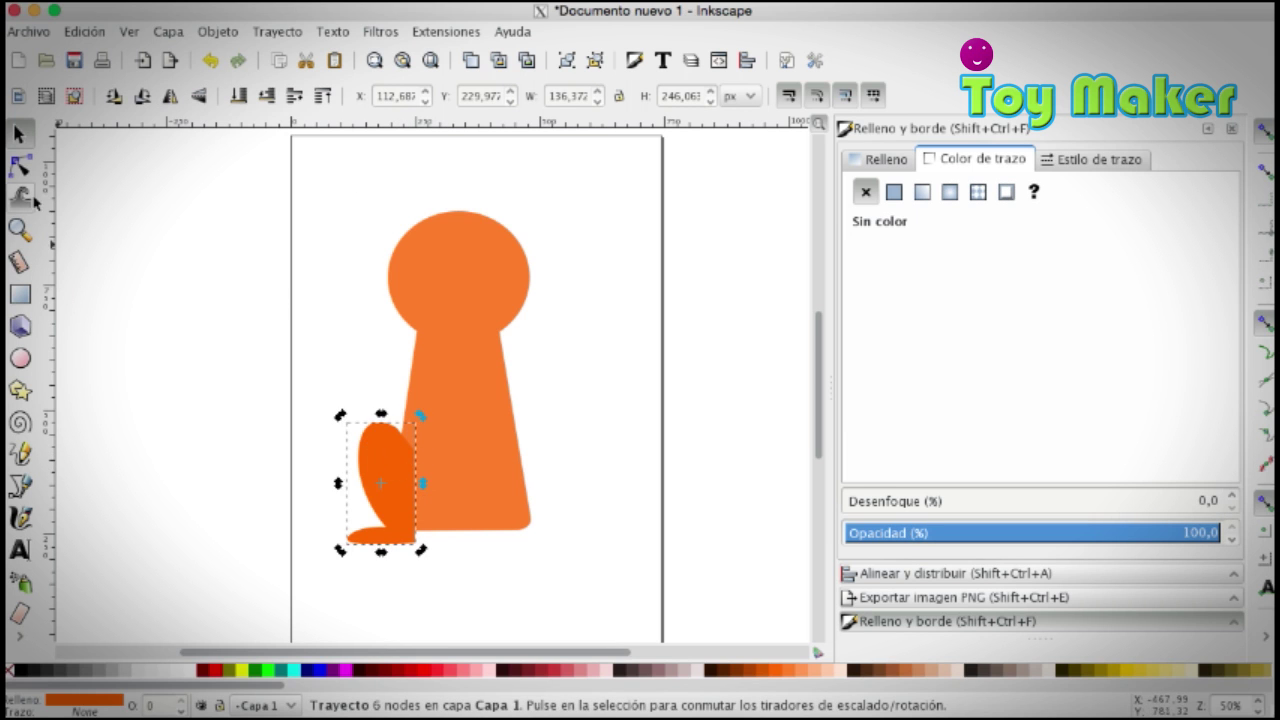
{"action": "key", "text": "n"}
{"action": "left_click", "coordinate": [397, 428]}
{"action": "left_click", "coordinate": [285, 229]}
Step: Duplicate the leg, flip the copy horizontally, and move it to the body's right
{"action": "left_click", "coordinate": [19, 133]}
{"action": "key", "text": "Escape"}
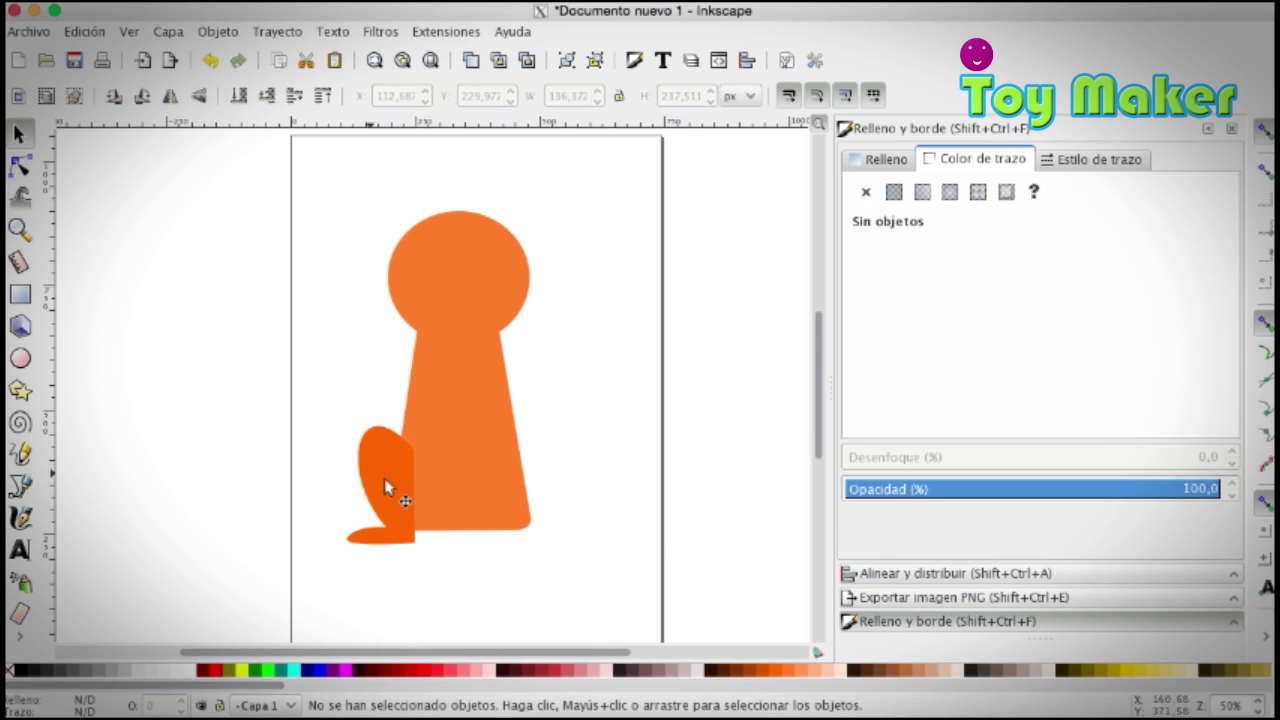
{"action": "left_click", "coordinate": [365, 490]}
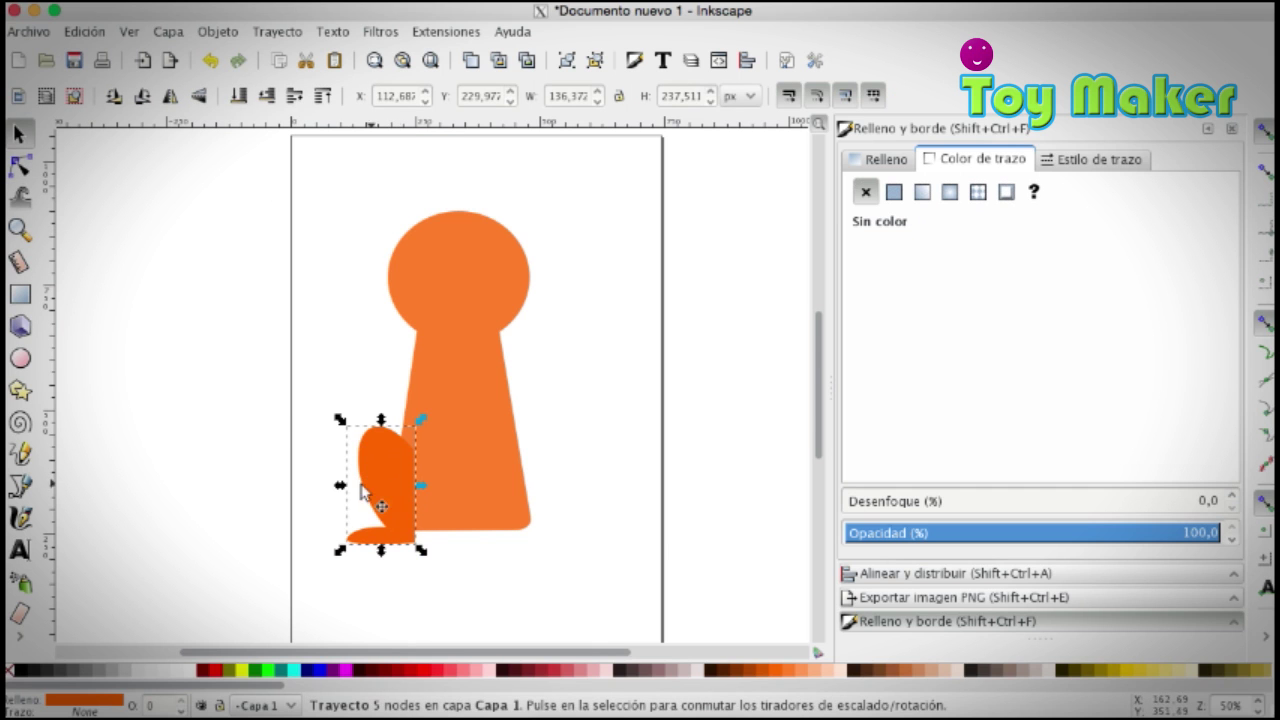
{"action": "left_click", "coordinate": [172, 97]}
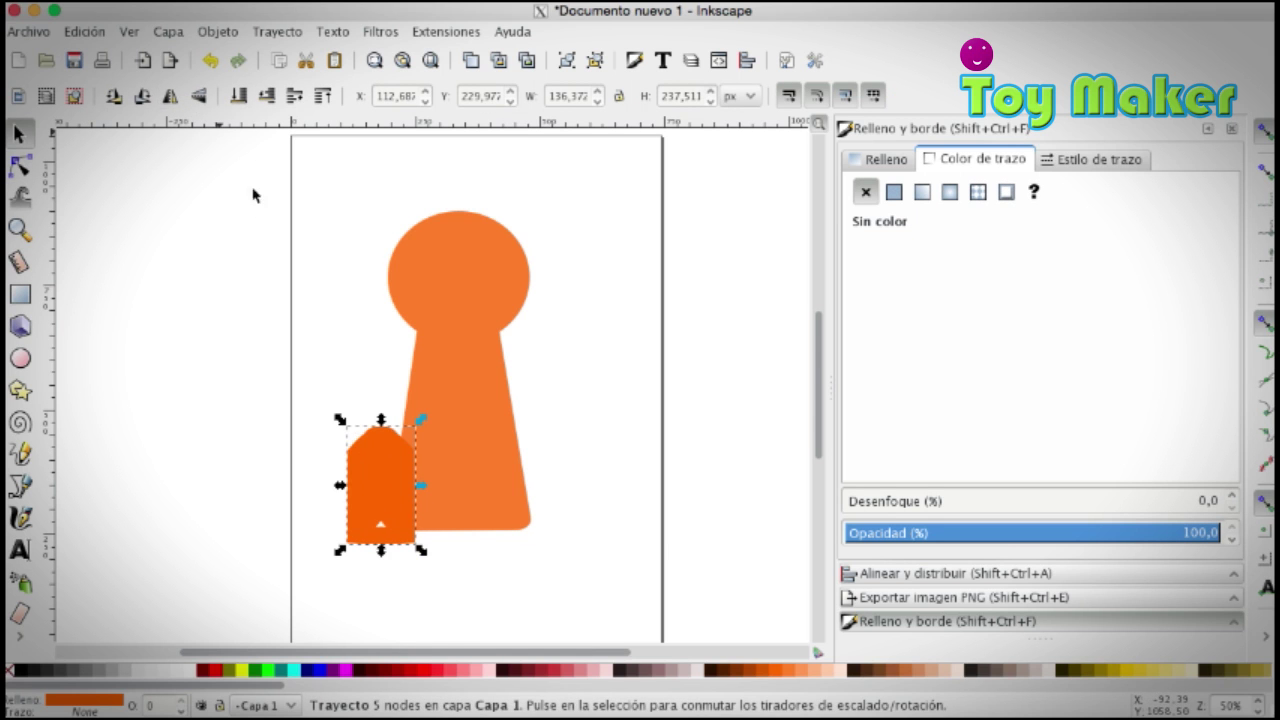
{"action": "left_click_drag", "start_coordinate": [377, 514], "coordinate": [550, 507]}
Step: Select both legs with the body and union them into one shape
{"action": "left_click", "coordinate": [391, 497]}
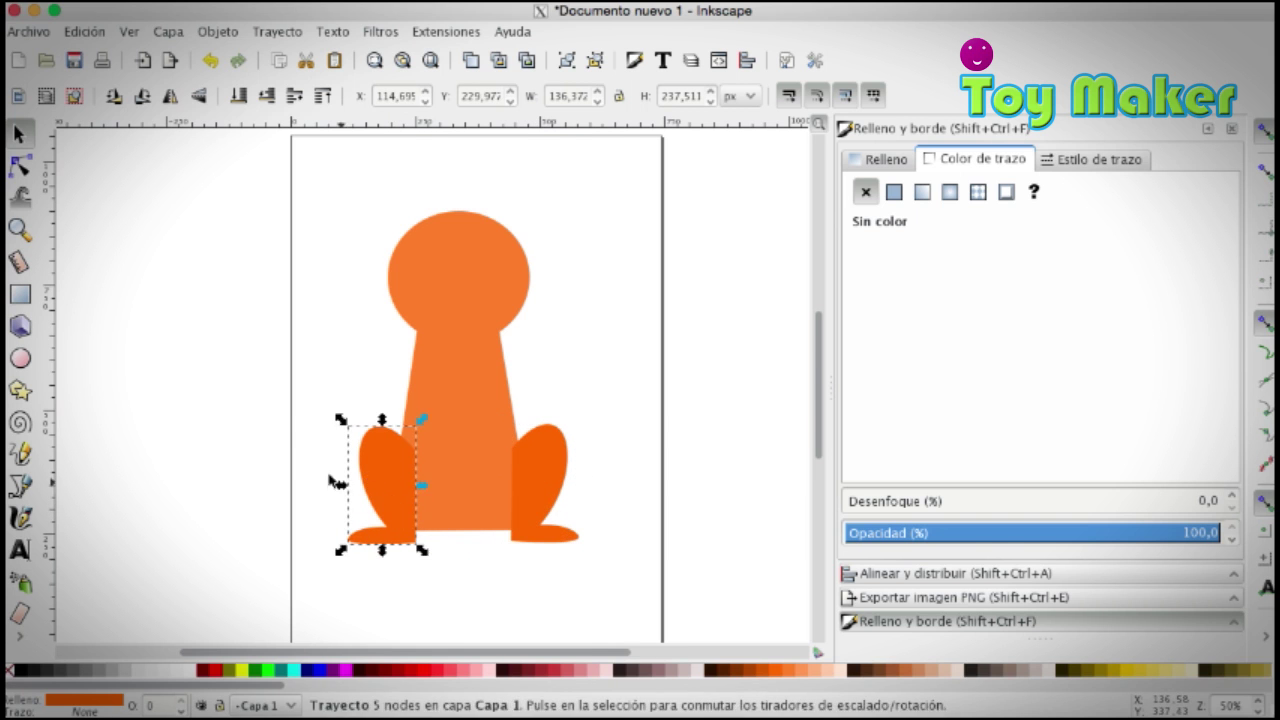
{"action": "left_click", "coordinate": [297, 401]}
{"action": "left_click_drag", "start_coordinate": [293, 381], "coordinate": [665, 612]}
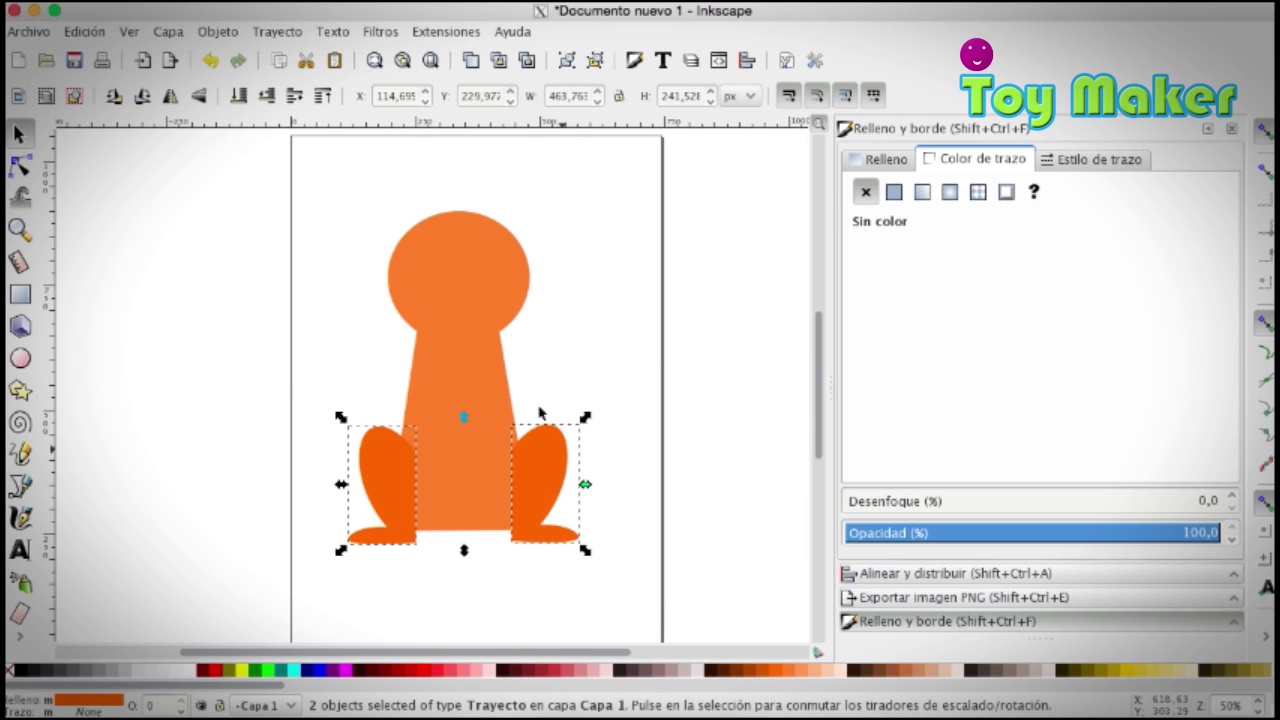
{"action": "left_click", "coordinate": [470, 326], "text": "shift"}
{"action": "left_click", "coordinate": [268, 33]}
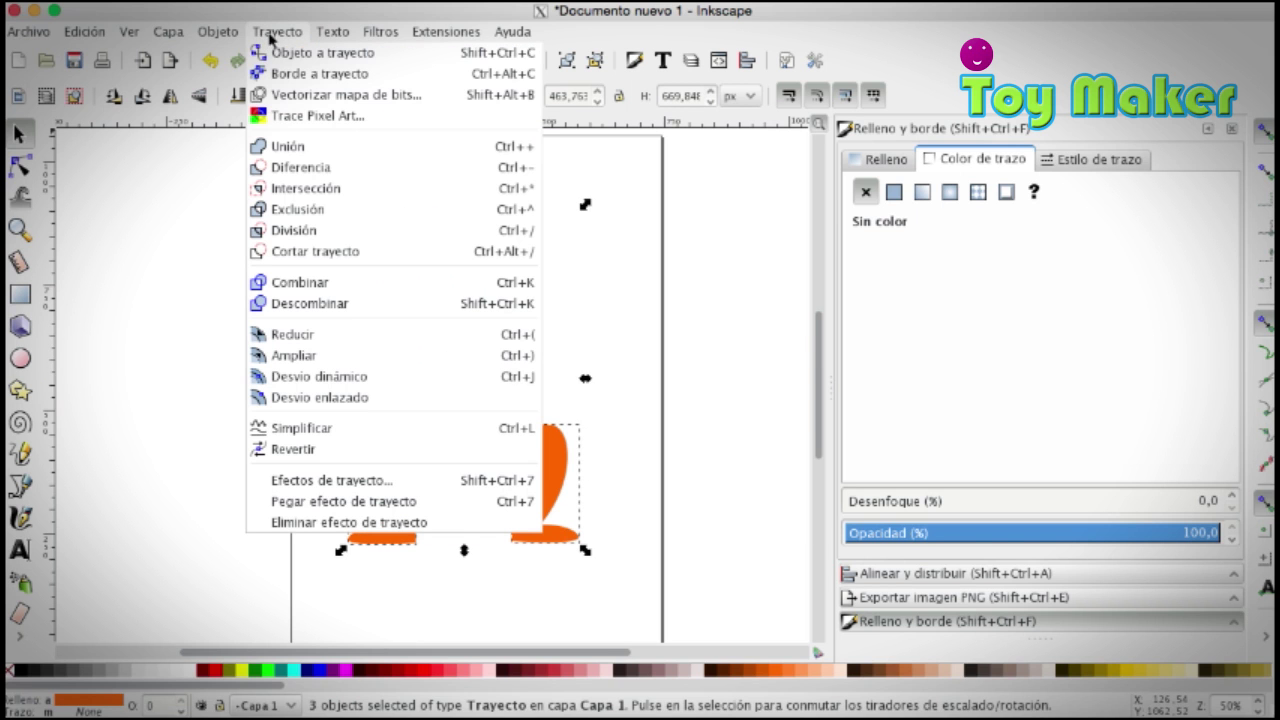
{"action": "left_click", "coordinate": [287, 146]}
{"action": "left_click", "coordinate": [610, 382]}
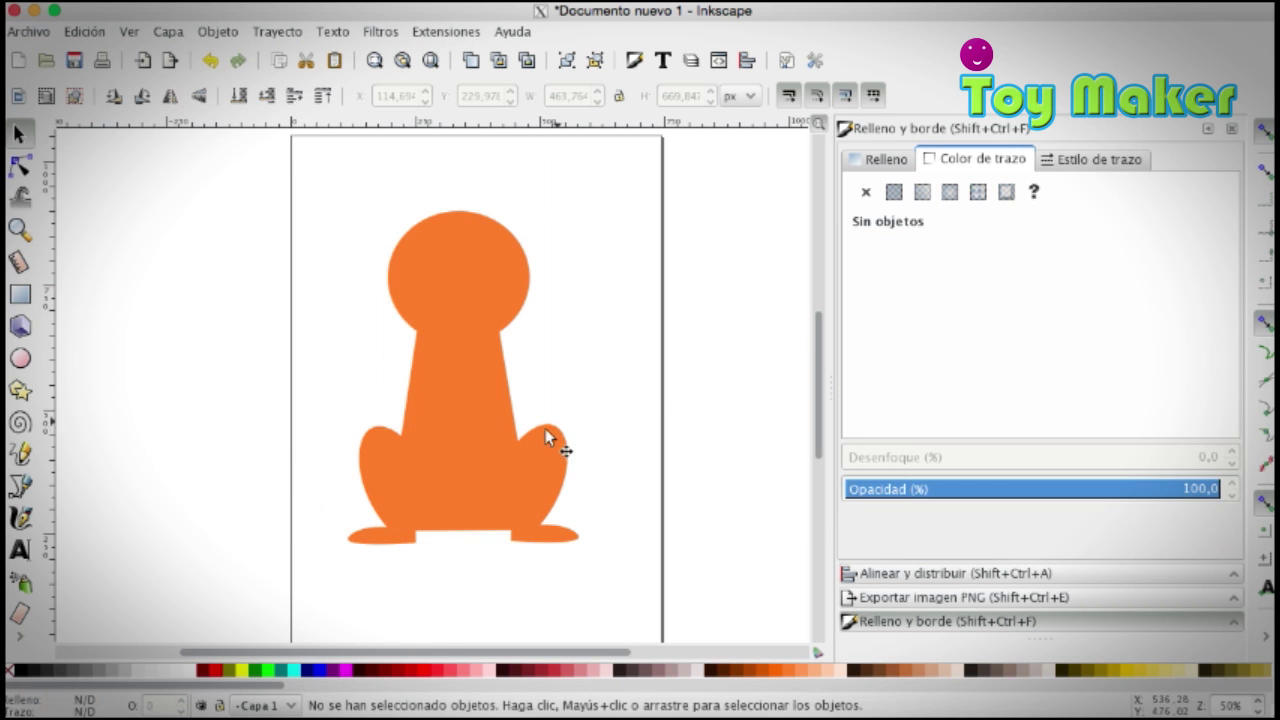
{"action": "left_click", "coordinate": [496, 458]}
{"action": "left_click", "coordinate": [666, 400]}
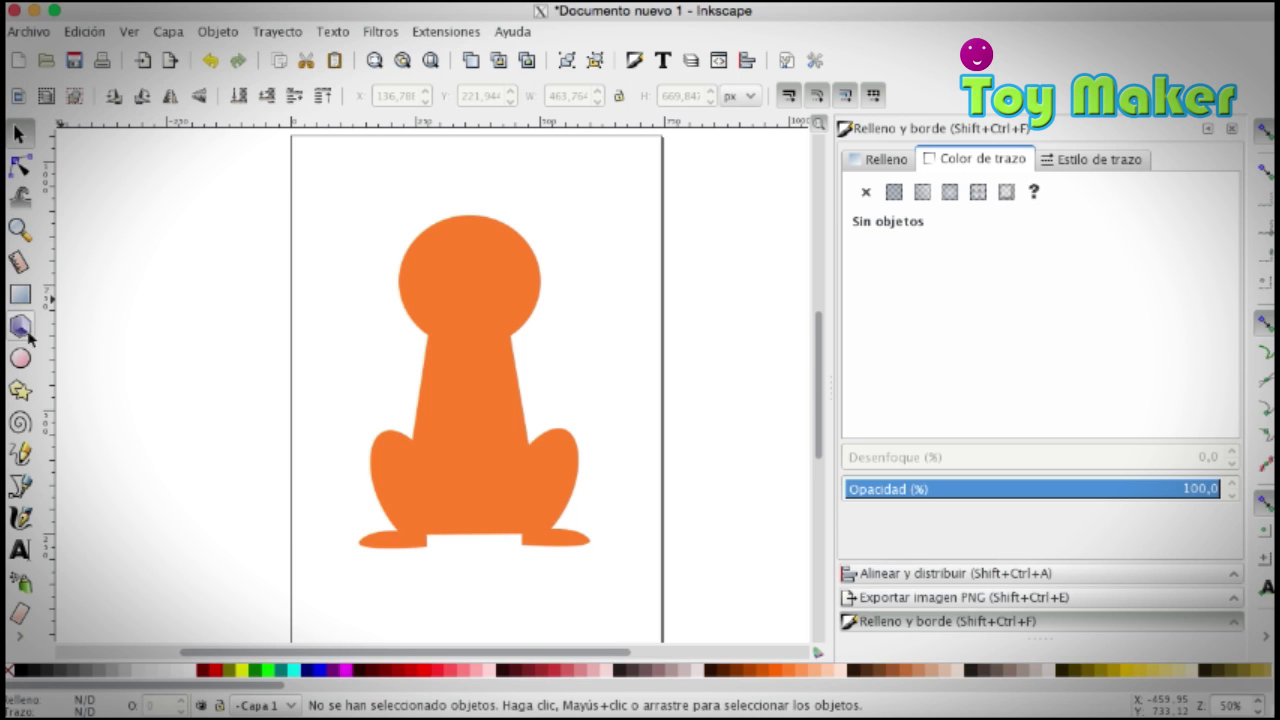
Step: Draw a star, reduce it to a 3-corner triangle, and rotate it upright
{"action": "left_click", "coordinate": [20, 389]}
{"action": "left_click_drag", "start_coordinate": [229, 281], "coordinate": [270, 335]}
{"action": "left_click", "coordinate": [249, 90]}
{"action": "left_click", "coordinate": [248, 102]}
{"action": "left_click", "coordinate": [248, 102]}
{"action": "left_click", "coordinate": [248, 102]}
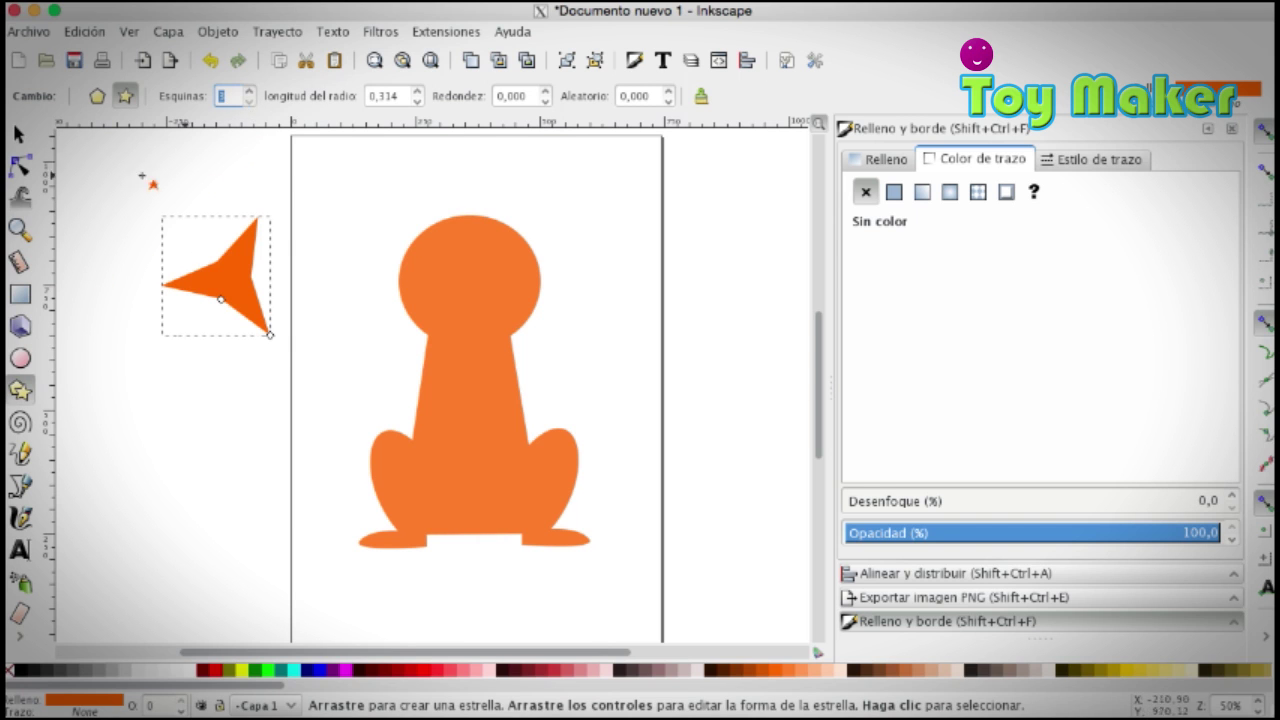
{"action": "key", "text": "n"}
{"action": "left_click_drag", "start_coordinate": [221, 299], "coordinate": [222, 316]}
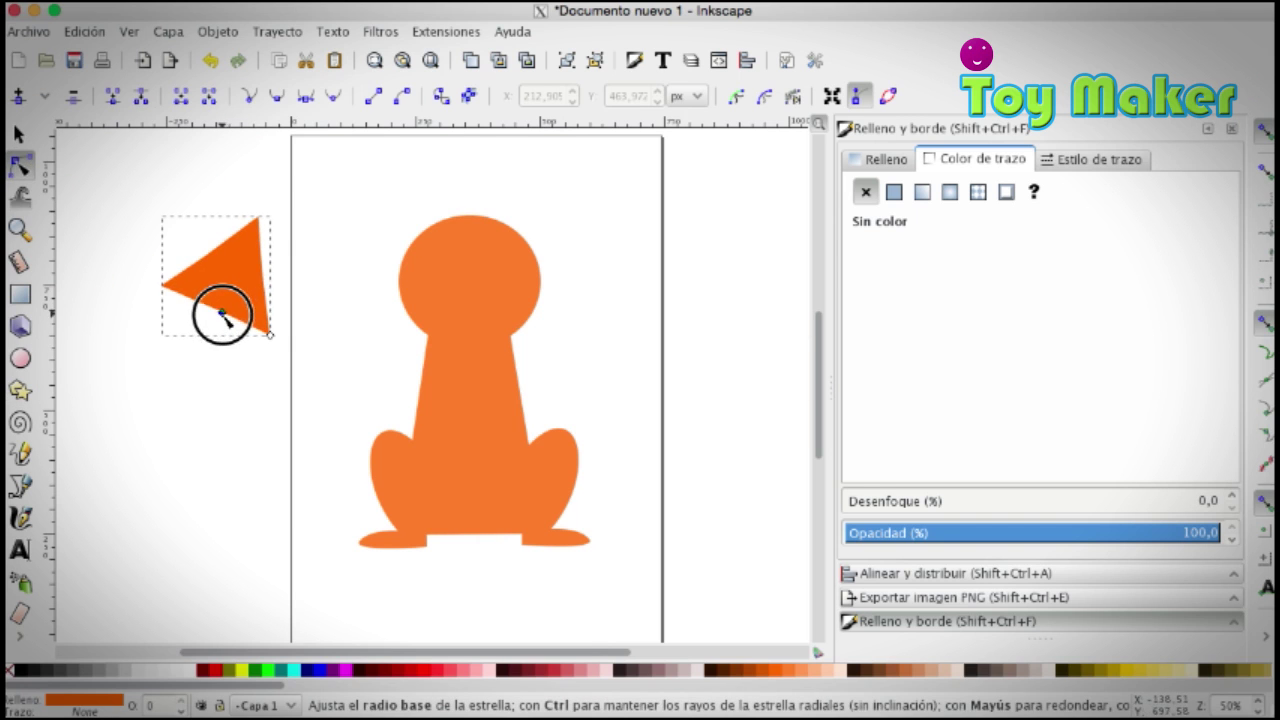
{"action": "key", "text": "s"}
{"action": "left_click", "coordinate": [228, 271]}
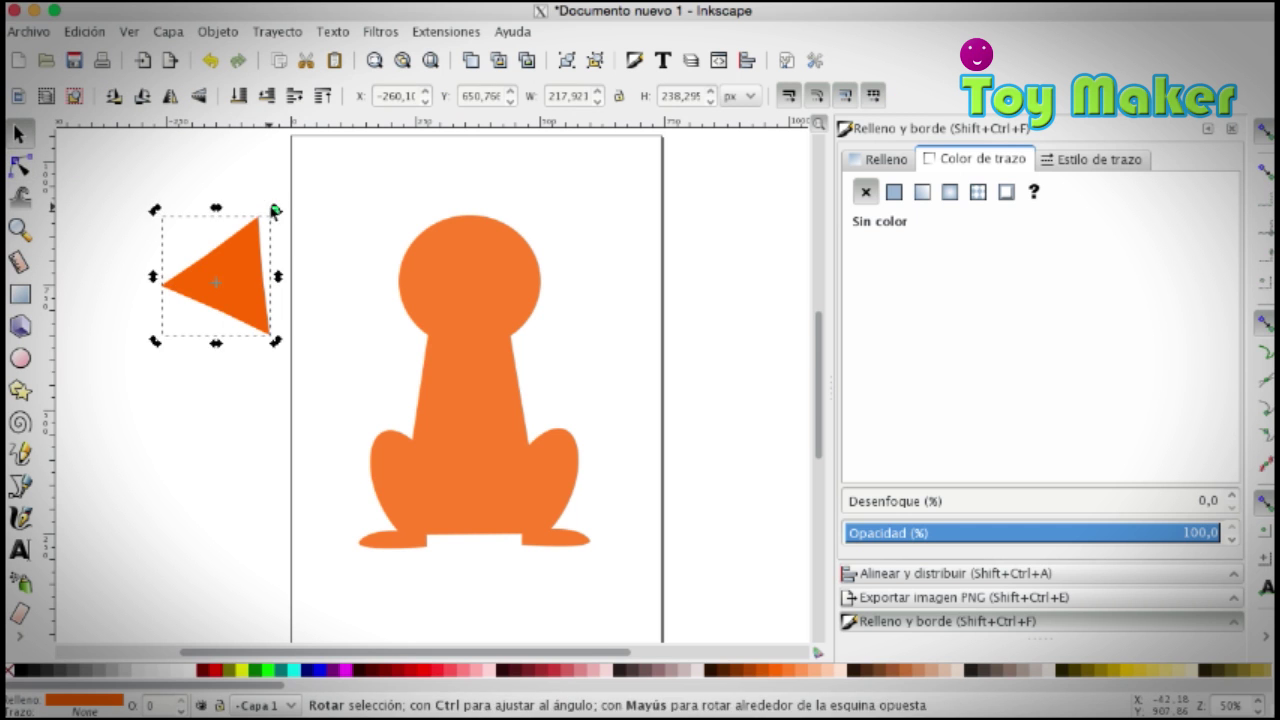
{"action": "left_click_drag", "start_coordinate": [275, 212], "coordinate": [243, 194]}
Step: Give the triangle slight corner rounding and shrink it
{"action": "left_click", "coordinate": [15, 392]}
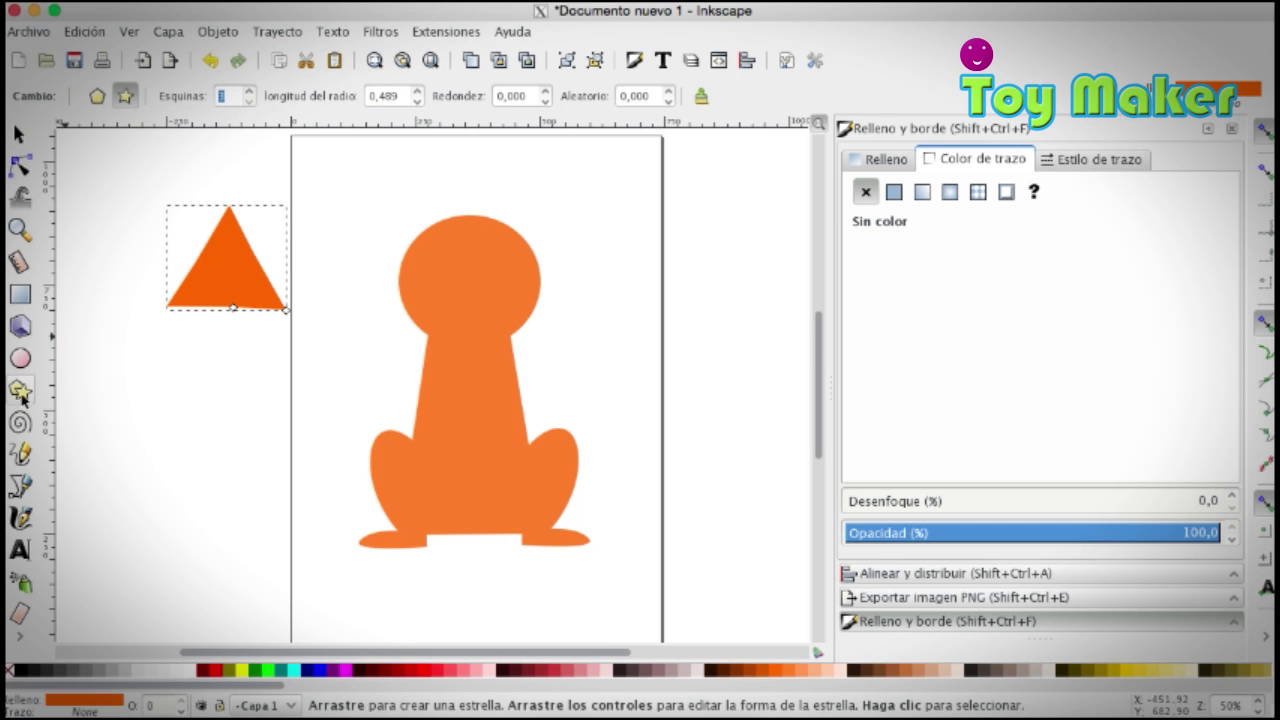
{"action": "left_click", "coordinate": [545, 91]}
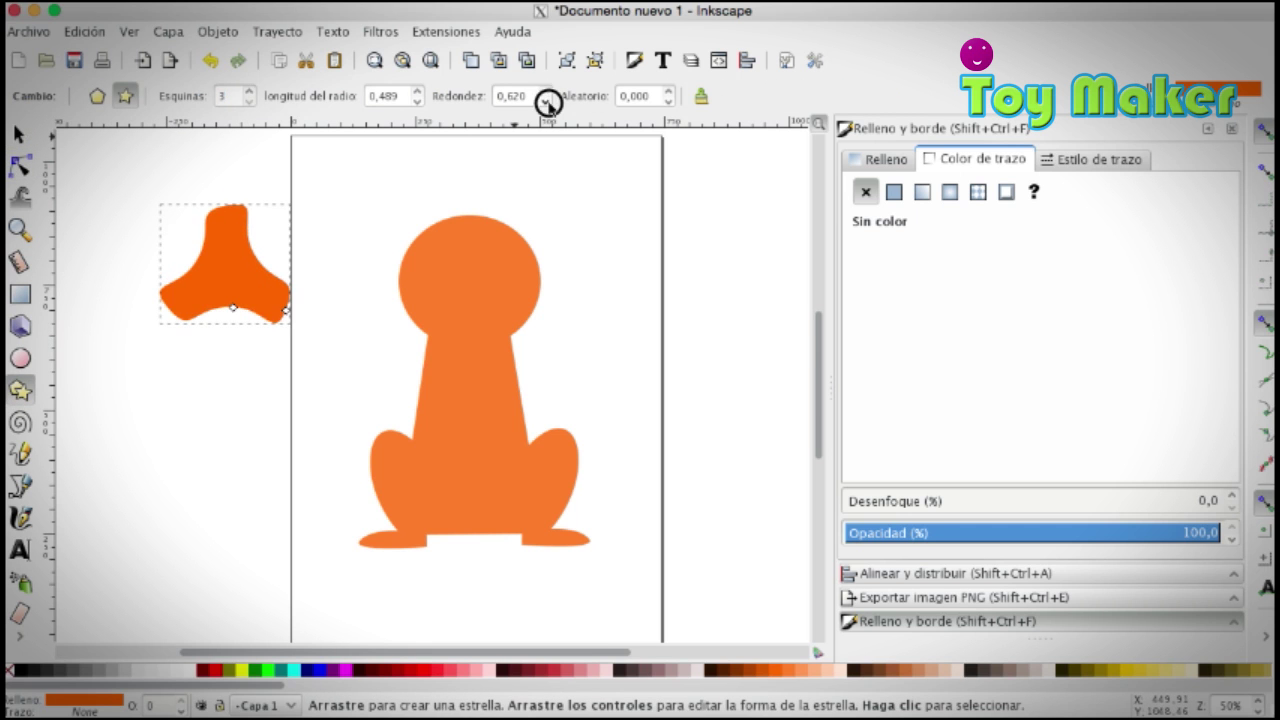
{"action": "left_click", "coordinate": [547, 100]}
{"action": "left_click", "coordinate": [546, 92]}
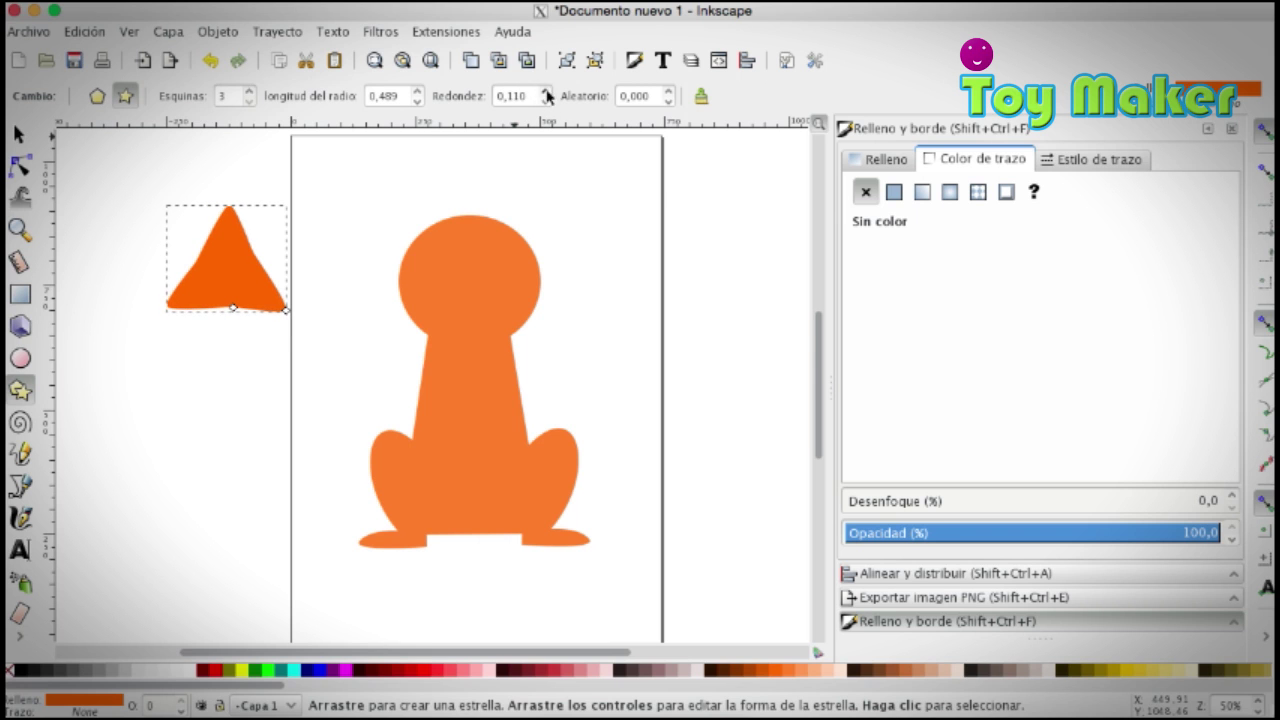
{"action": "left_click", "coordinate": [20, 168]}
{"action": "left_click_drag", "start_coordinate": [284, 308], "coordinate": [270, 302]}
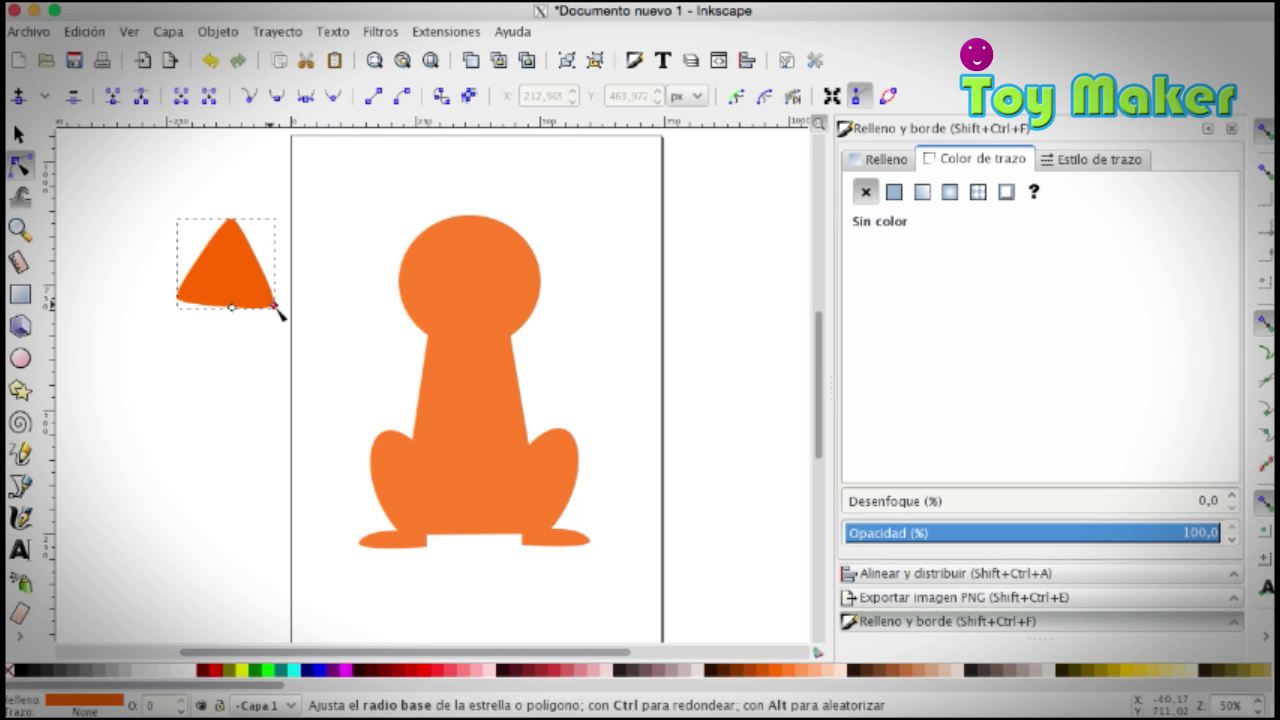
Step: Tilt, narrow and scale the triangle into an ear on the head's top-left, then duplicate it
{"action": "key", "text": "s"}
{"action": "left_click", "coordinate": [225, 250]}
{"action": "mouse_move", "coordinate": [170, 211]}
{"action": "left_mouse_down"}
{"action": "mouse_move", "coordinate": [219, 268]}
{"action": "mouse_move", "coordinate": [474, 256]}
{"action": "left_mouse_up"}
{"action": "left_click", "coordinate": [189, 263]}
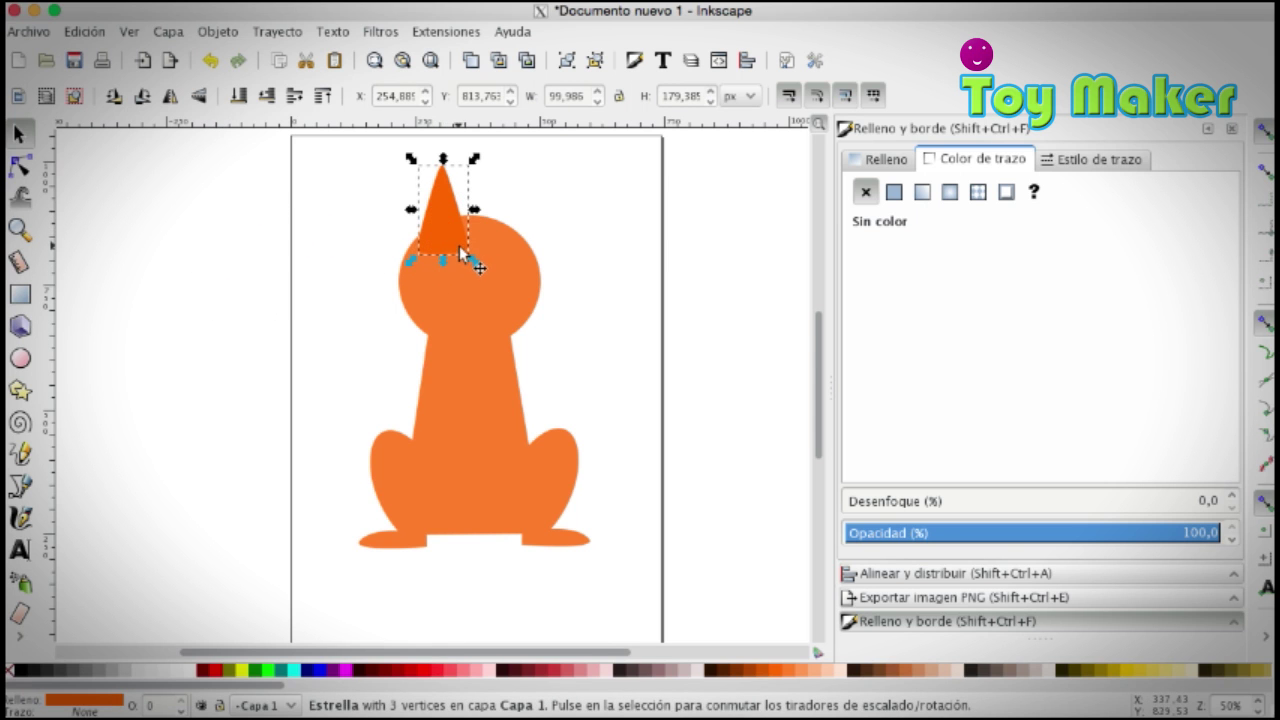
{"action": "mouse_move", "coordinate": [473, 261]}
{"action": "left_mouse_down"}
{"action": "mouse_move", "coordinate": [437, 225]}
{"action": "mouse_move", "coordinate": [451, 249]}
{"action": "mouse_move", "coordinate": [510, 240]}
{"action": "mouse_move", "coordinate": [495, 235]}
{"action": "left_mouse_up"}
{"action": "key", "text": "ctrl+d"}
Step: Place the copied ear on the head's right and inset a copy twice with Trayecto > Reducir
{"action": "left_click", "coordinate": [434, 229]}
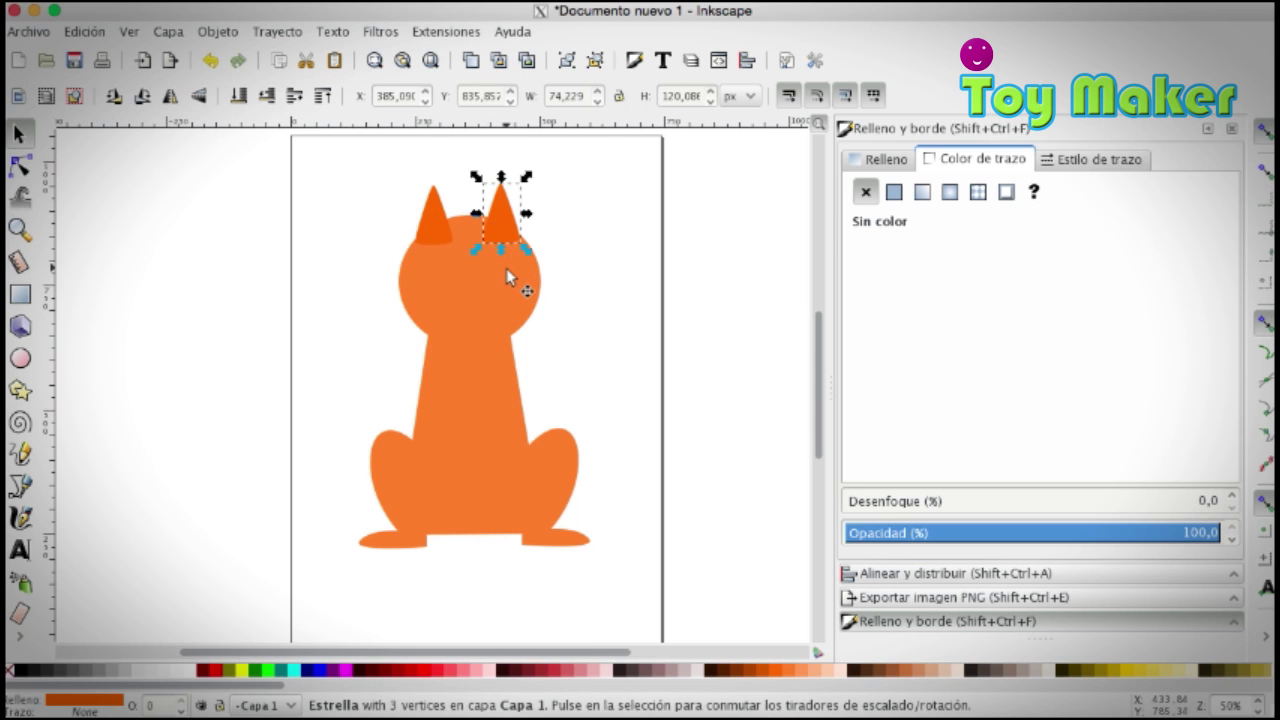
{"action": "left_click", "coordinate": [378, 36]}
{"action": "mouse_move", "coordinate": [277, 32]}
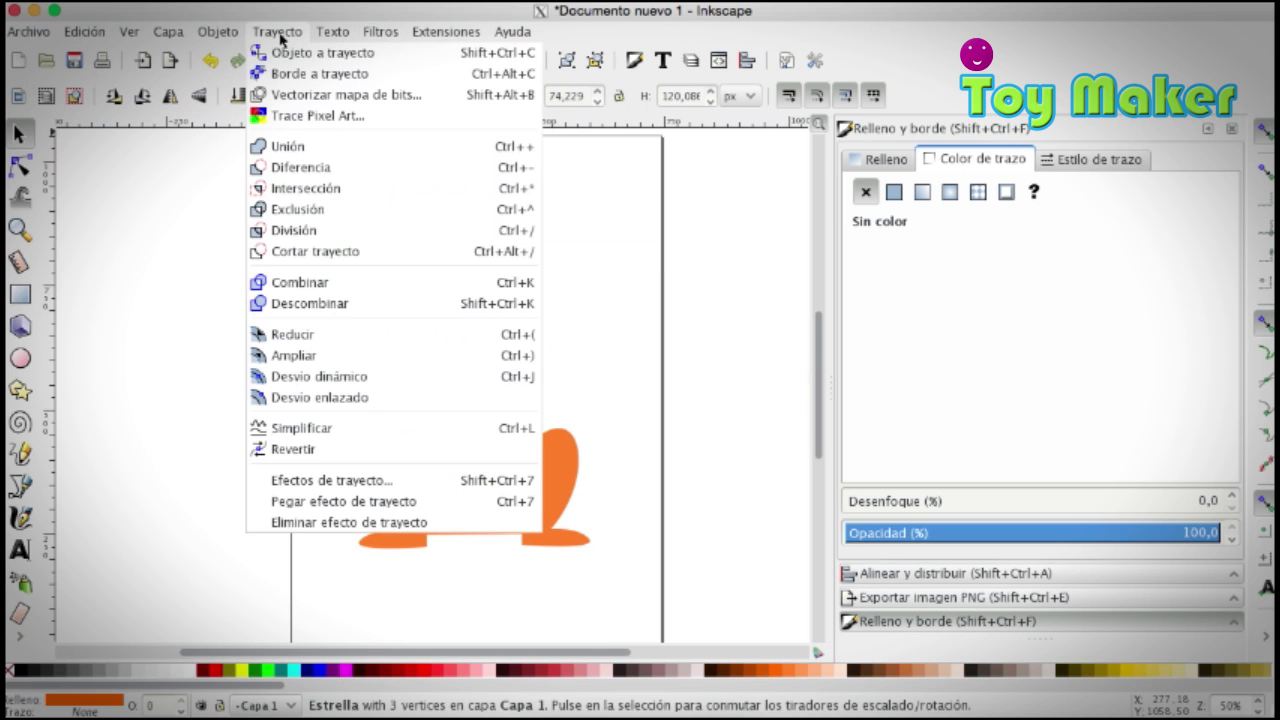
{"action": "left_click", "coordinate": [351, 337]}
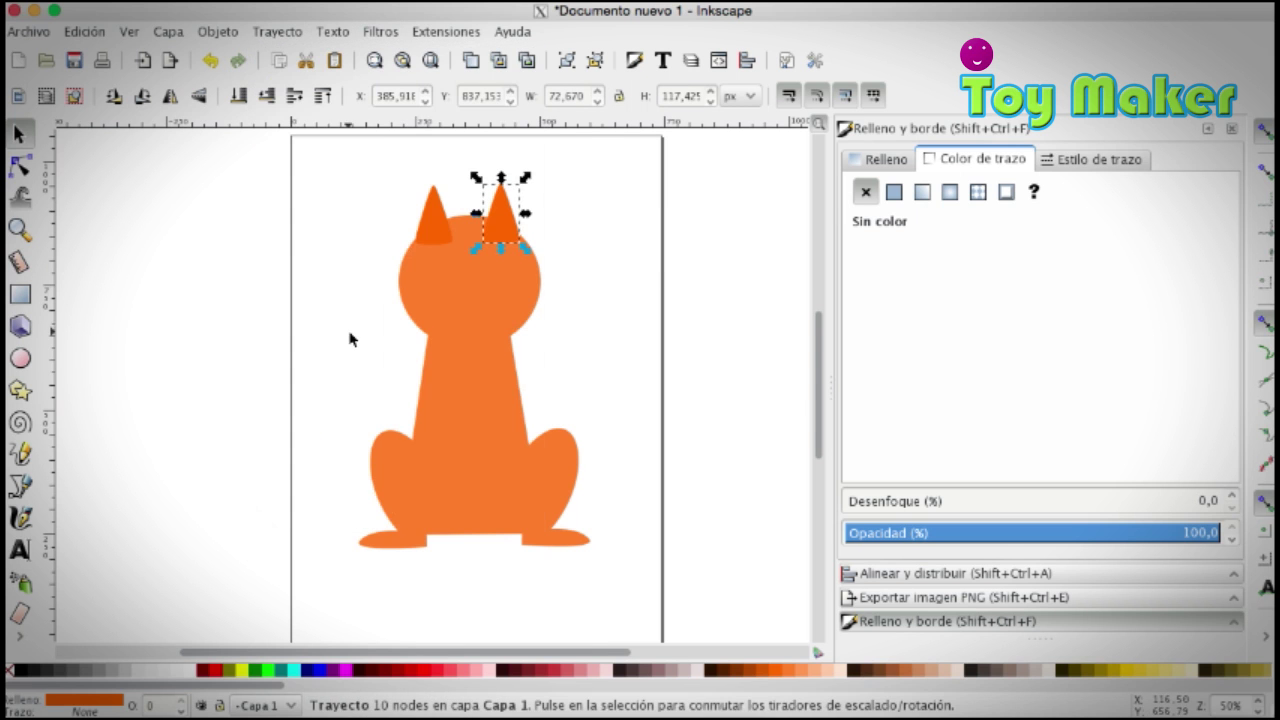
{"action": "left_click", "coordinate": [278, 32]}
{"action": "left_click", "coordinate": [314, 340]}
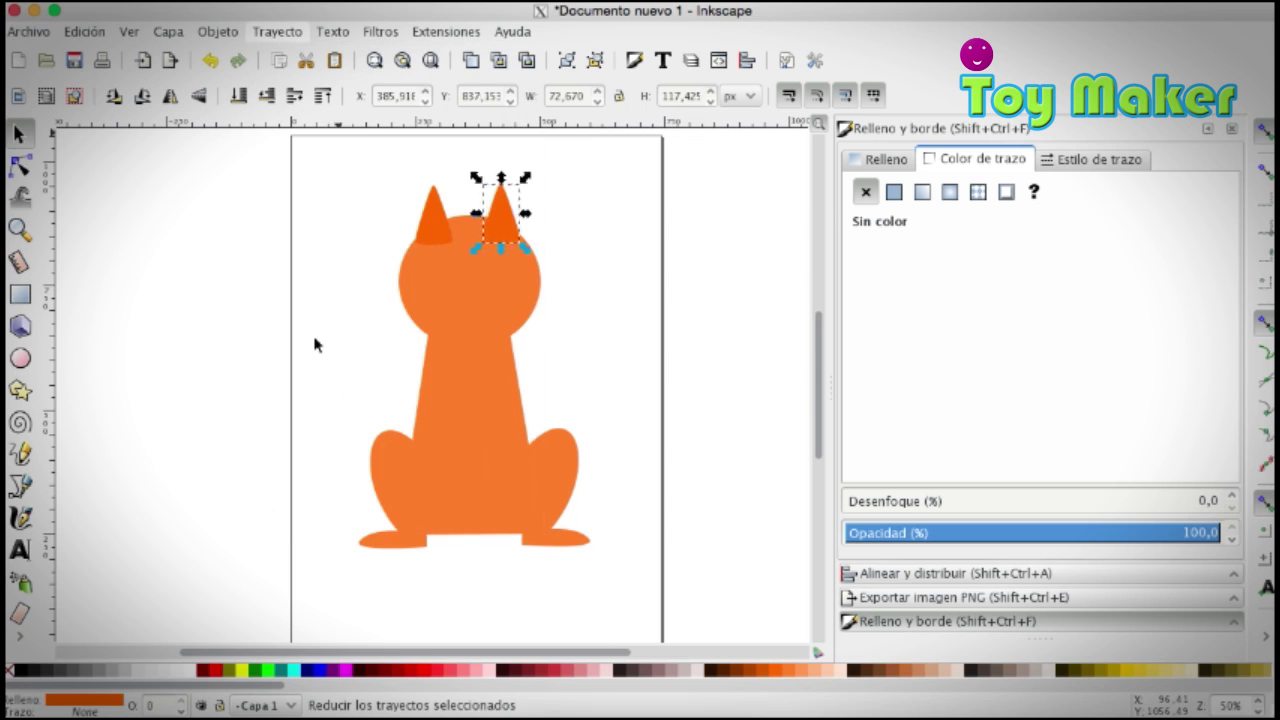
Step: Fill the inset light pink, shrink it, and move a pink inner ear onto the left ear
{"action": "left_click", "coordinate": [571, 669]}
{"action": "left_click", "coordinate": [594, 667]}
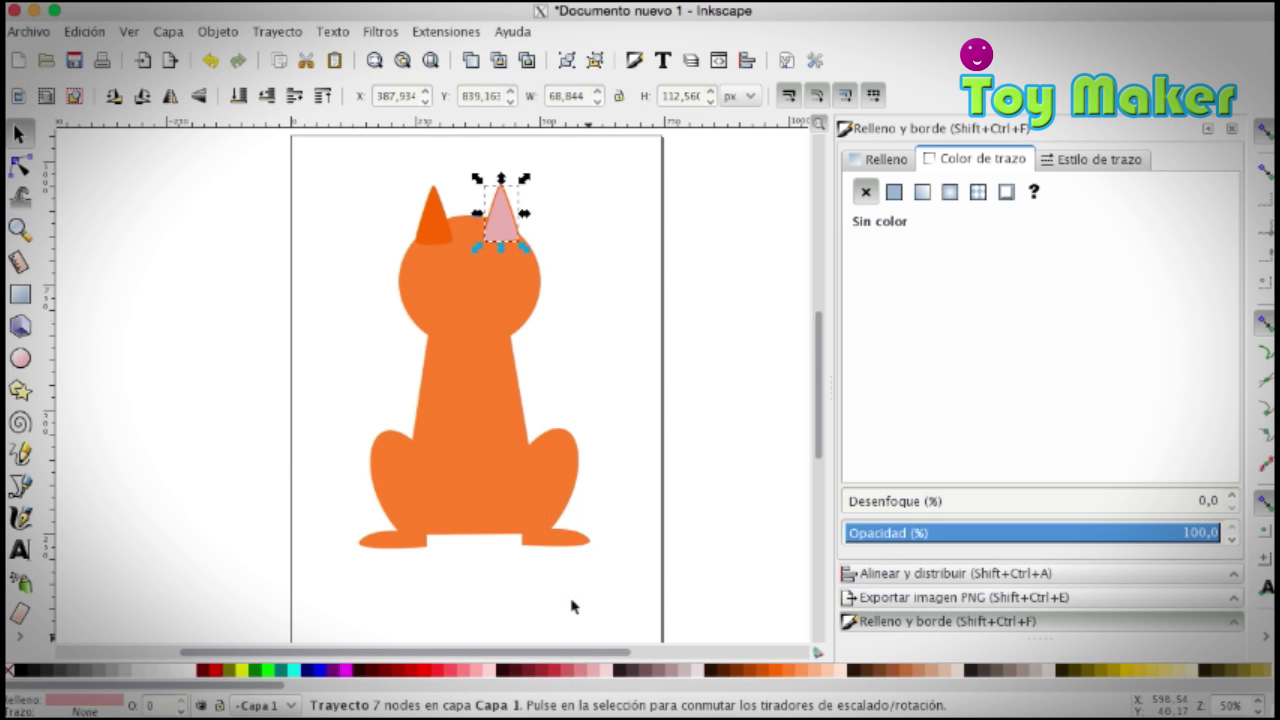
{"action": "left_click", "coordinate": [296, 38]}
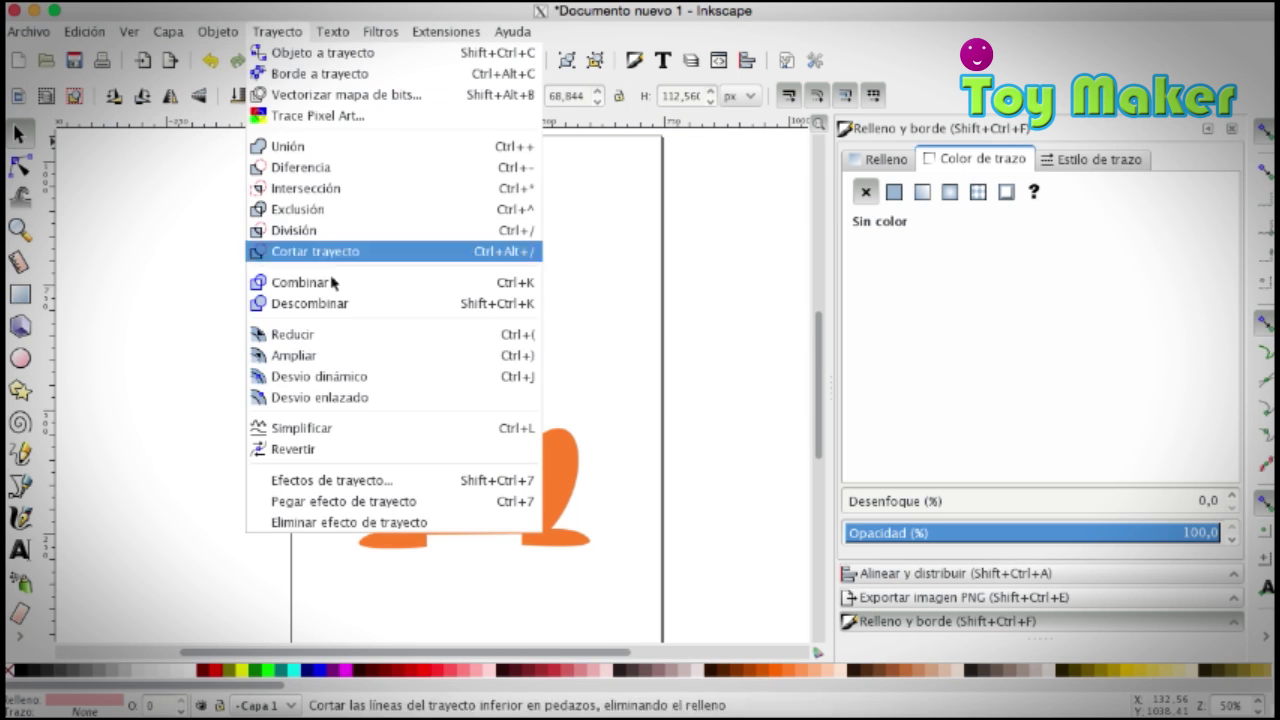
{"action": "left_click", "coordinate": [330, 336]}
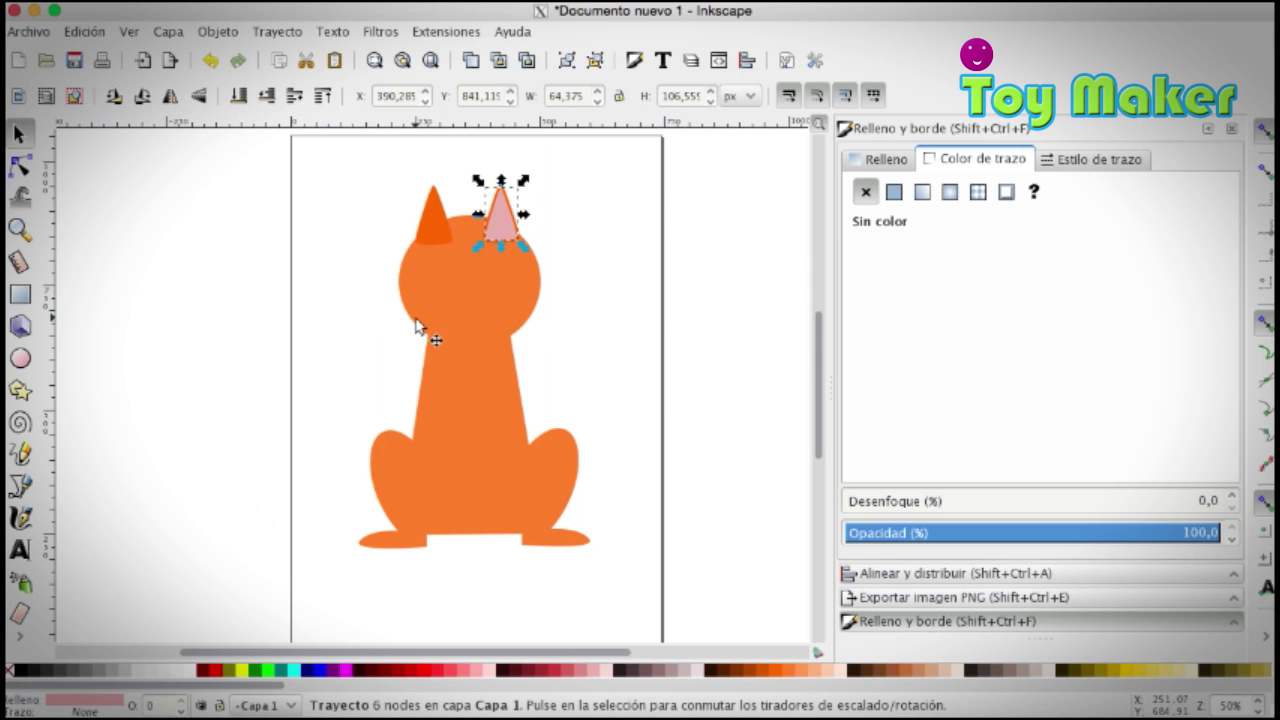
{"action": "key", "text": "ctrl+z"}
{"action": "key", "text": "less"}
{"action": "key", "text": "less"}
{"action": "key", "text": "less"}
{"action": "key", "text": "less"}
{"action": "key", "text": "less"}
{"action": "key", "text": "less"}
{"action": "left_click", "coordinate": [627, 284]}
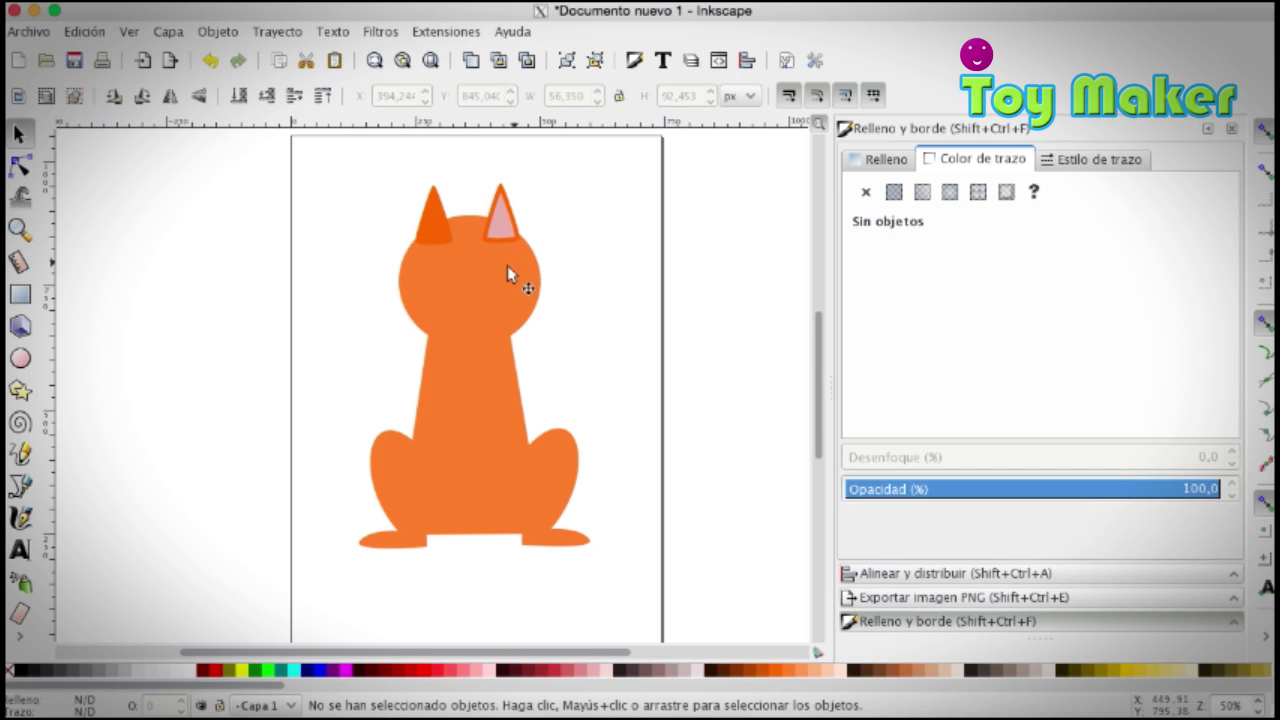
{"action": "left_click", "coordinate": [504, 233]}
{"action": "left_click_drag", "start_coordinate": [504, 233], "coordinate": [421, 240]}
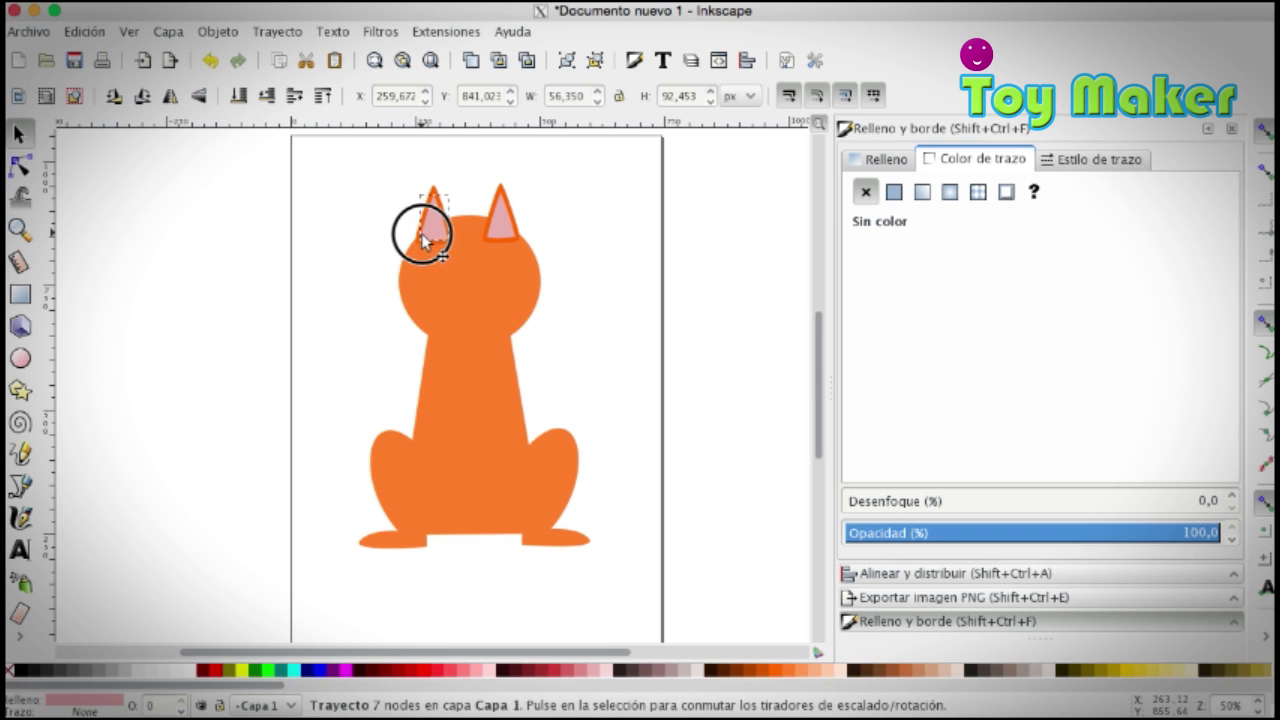
Step: Select both orange ears and the body and union them into one shape
{"action": "left_click", "coordinate": [505, 212]}
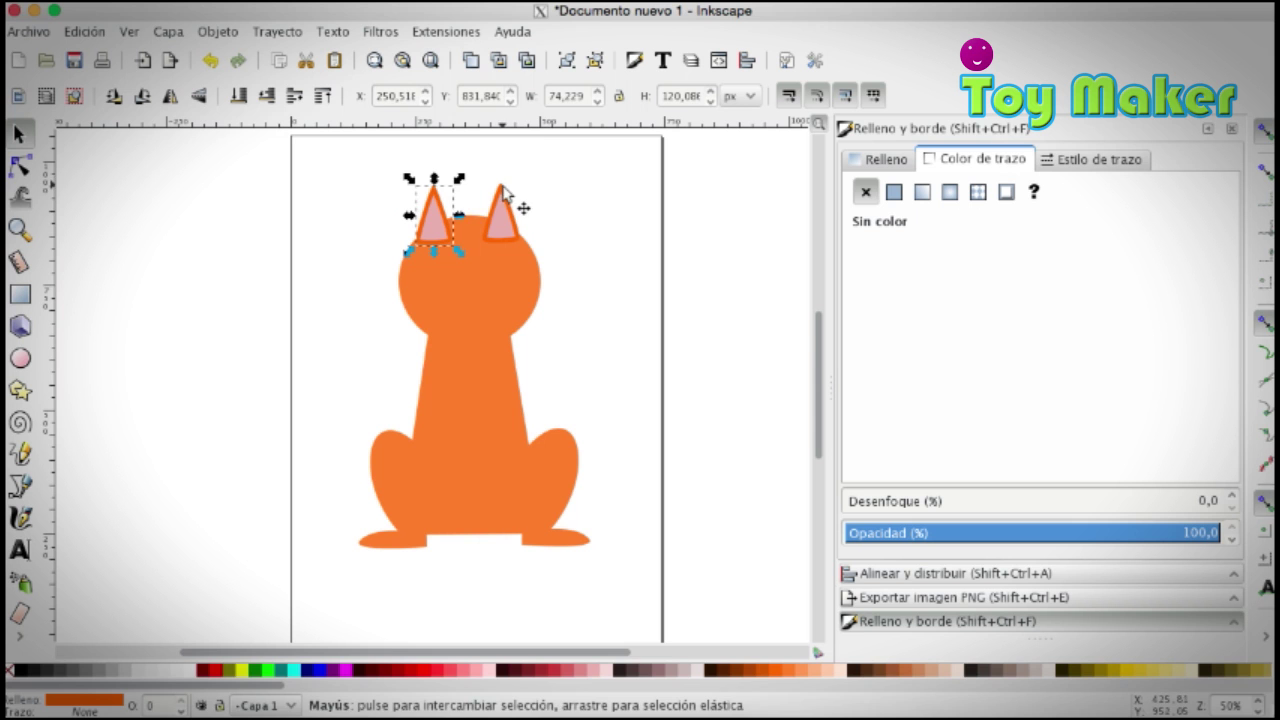
{"action": "left_click", "coordinate": [506, 195], "text": "shift"}
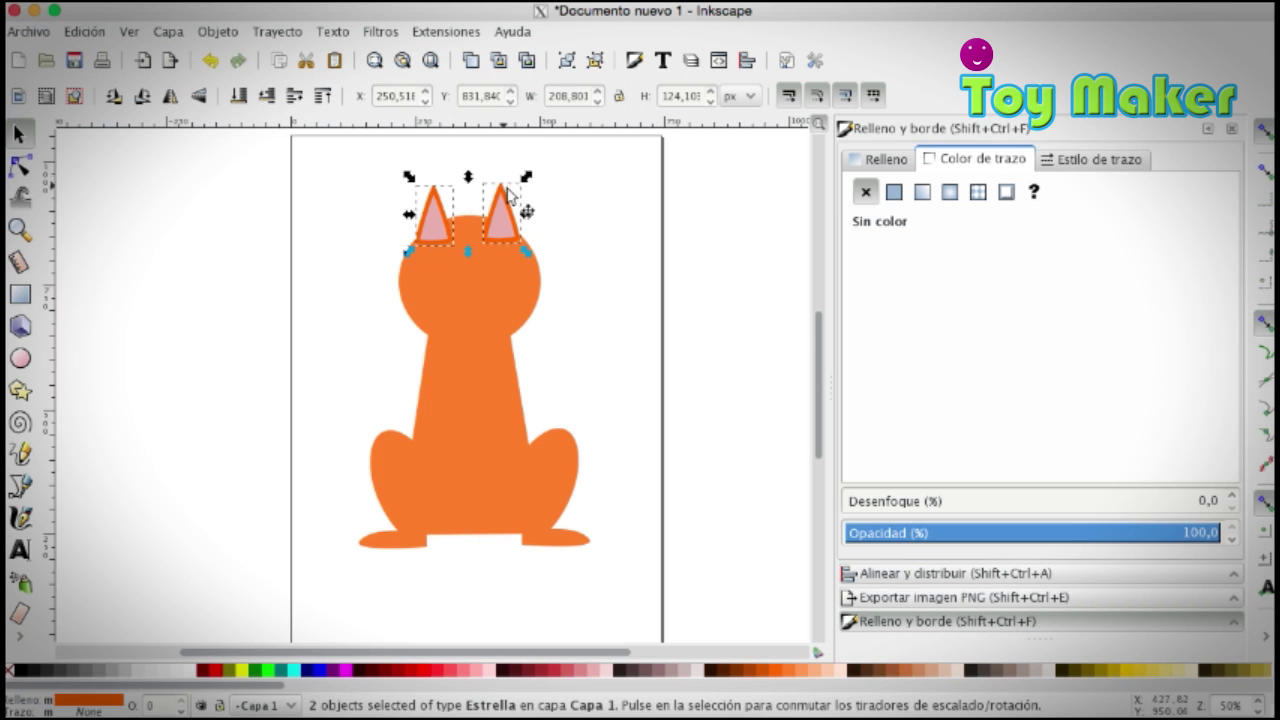
{"action": "left_click", "coordinate": [507, 295], "text": "shift"}
{"action": "left_click", "coordinate": [222, 31]}
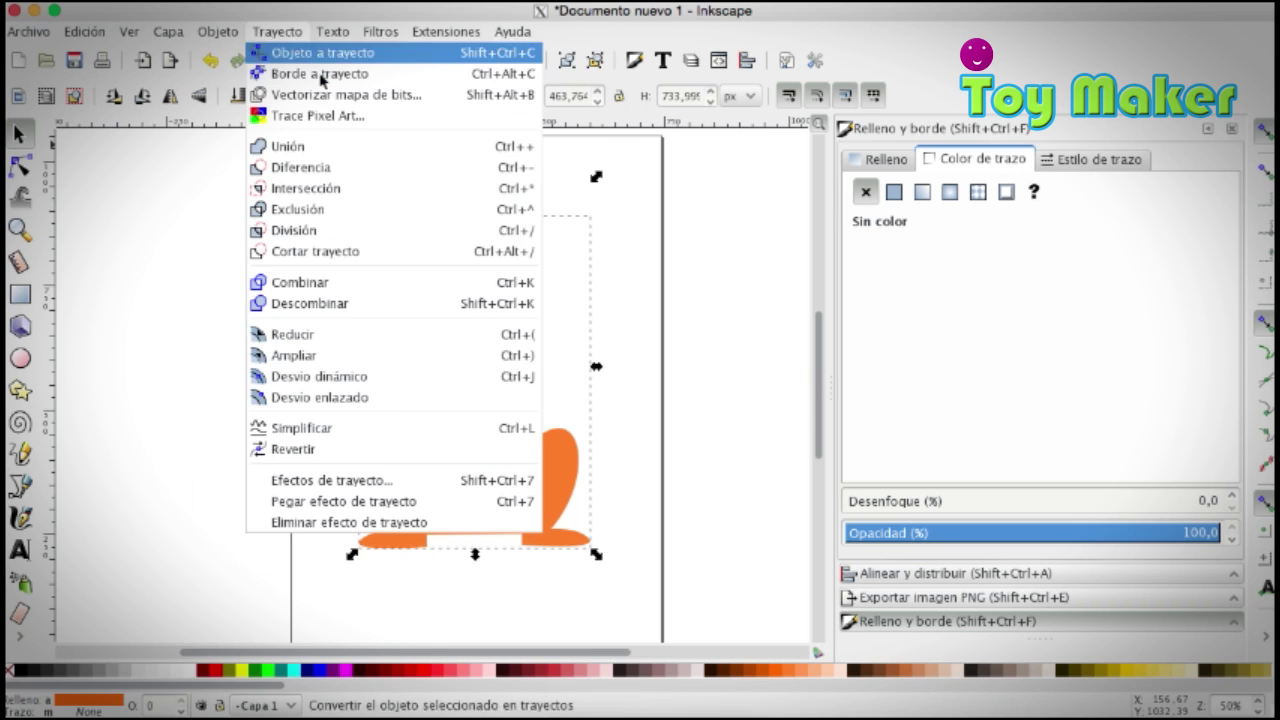
{"action": "left_click", "coordinate": [262, 145]}
{"action": "key", "text": "Escape"}
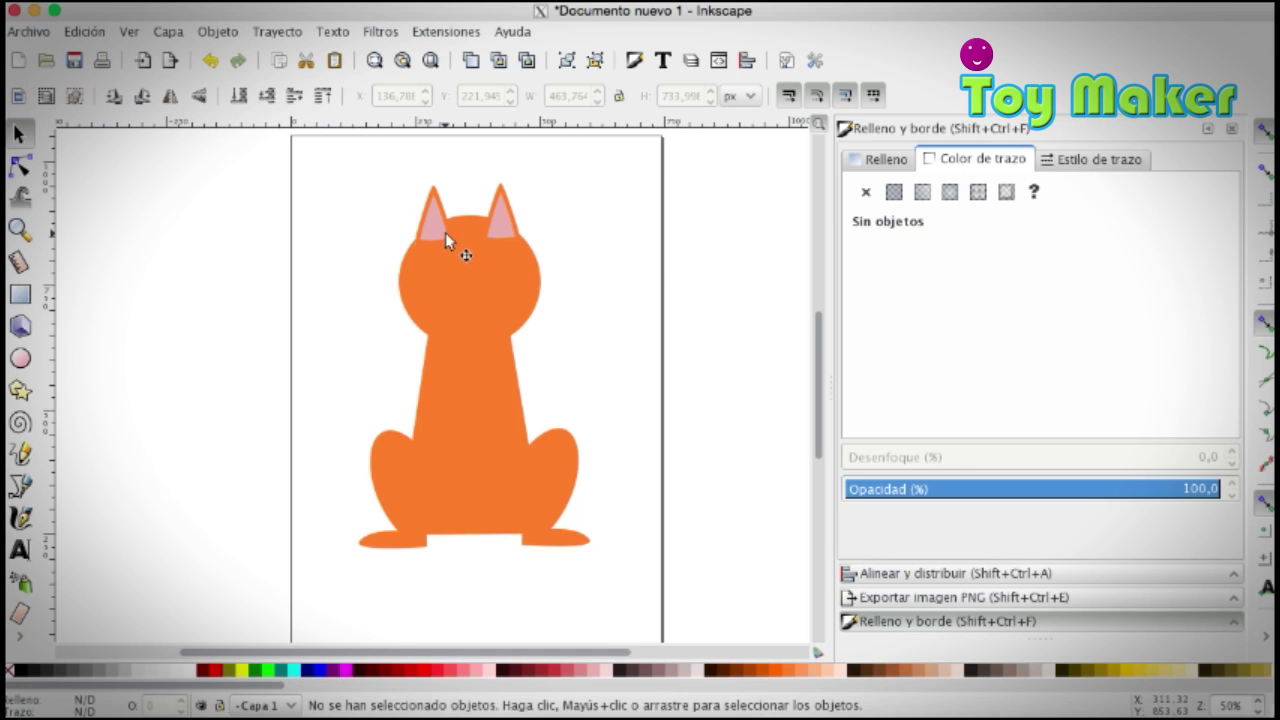
Step: Shrink both pink inner ears to about 50 × 69 px and fit each inside its ear
{"action": "left_click", "coordinate": [445, 240]}
{"action": "left_click", "coordinate": [502, 235], "text": "shift"}
{"action": "left_click_drag", "start_coordinate": [520, 247], "coordinate": [515, 240]}
{"action": "left_click", "coordinate": [588, 262]}
{"action": "left_click_drag", "start_coordinate": [437, 221], "coordinate": [500, 224]}
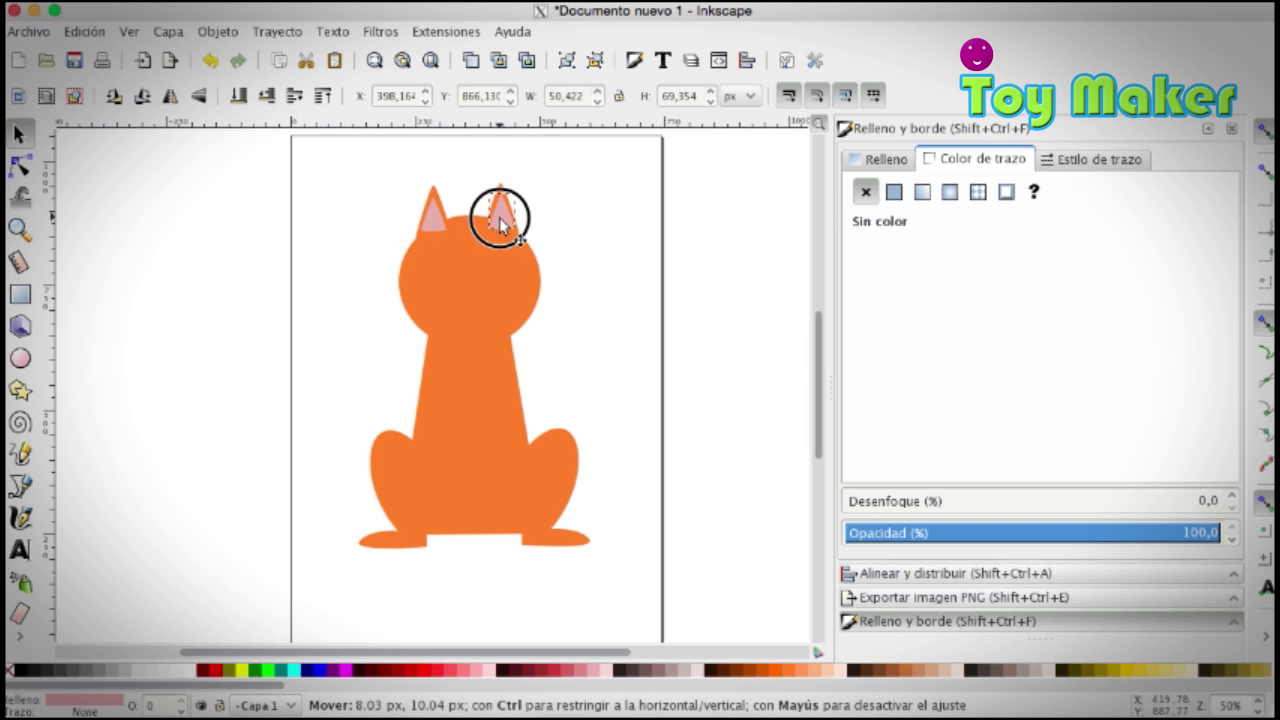
{"action": "left_click", "coordinate": [591, 223]}
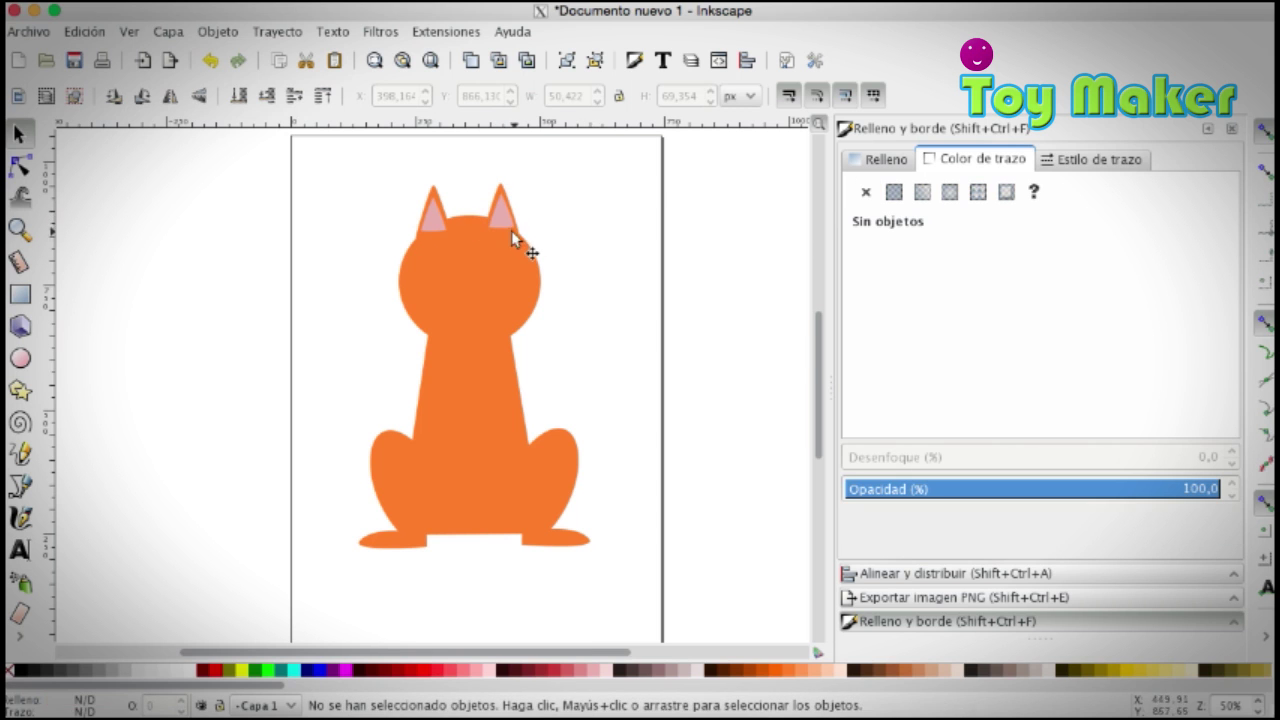
{"action": "left_click_drag", "start_coordinate": [505, 234], "coordinate": [503, 232]}
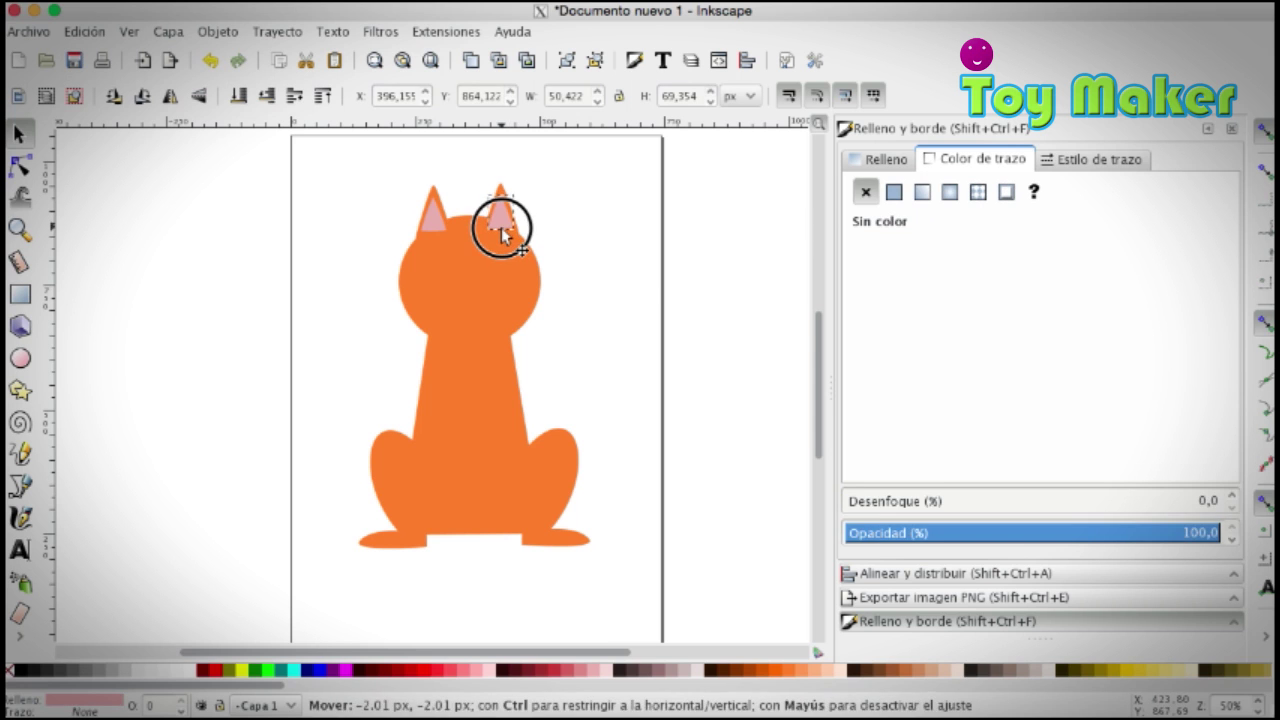
{"action": "left_click", "coordinate": [683, 264]}
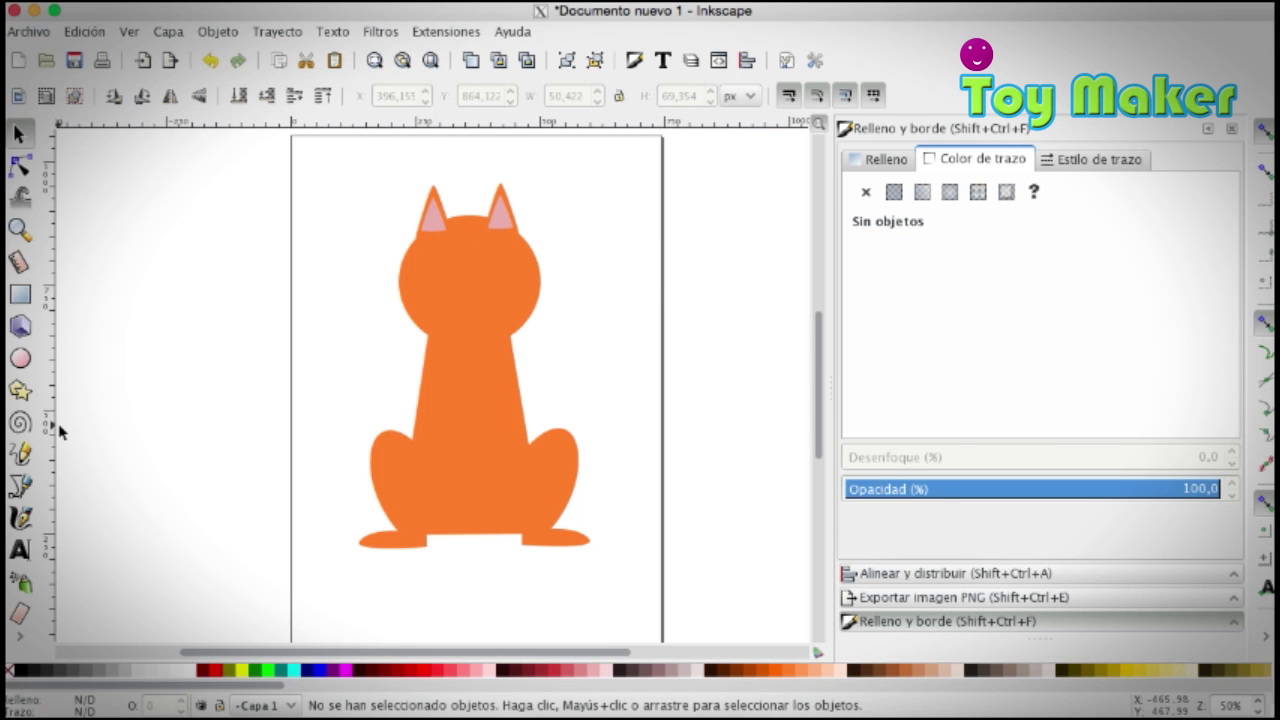
Step: Draw a spiral left of the page and give it more inner turns
{"action": "left_click", "coordinate": [25, 425]}
{"action": "left_click_drag", "start_coordinate": [168, 297], "coordinate": [234, 381]}
{"action": "left_click", "coordinate": [20, 165]}
{"action": "mouse_move", "coordinate": [201, 302]}
{"action": "left_mouse_down"}
{"action": "mouse_move", "coordinate": [150, 288]}
{"action": "mouse_move", "coordinate": [143, 265]}
{"action": "mouse_move", "coordinate": [125, 284]}
{"action": "left_mouse_up"}
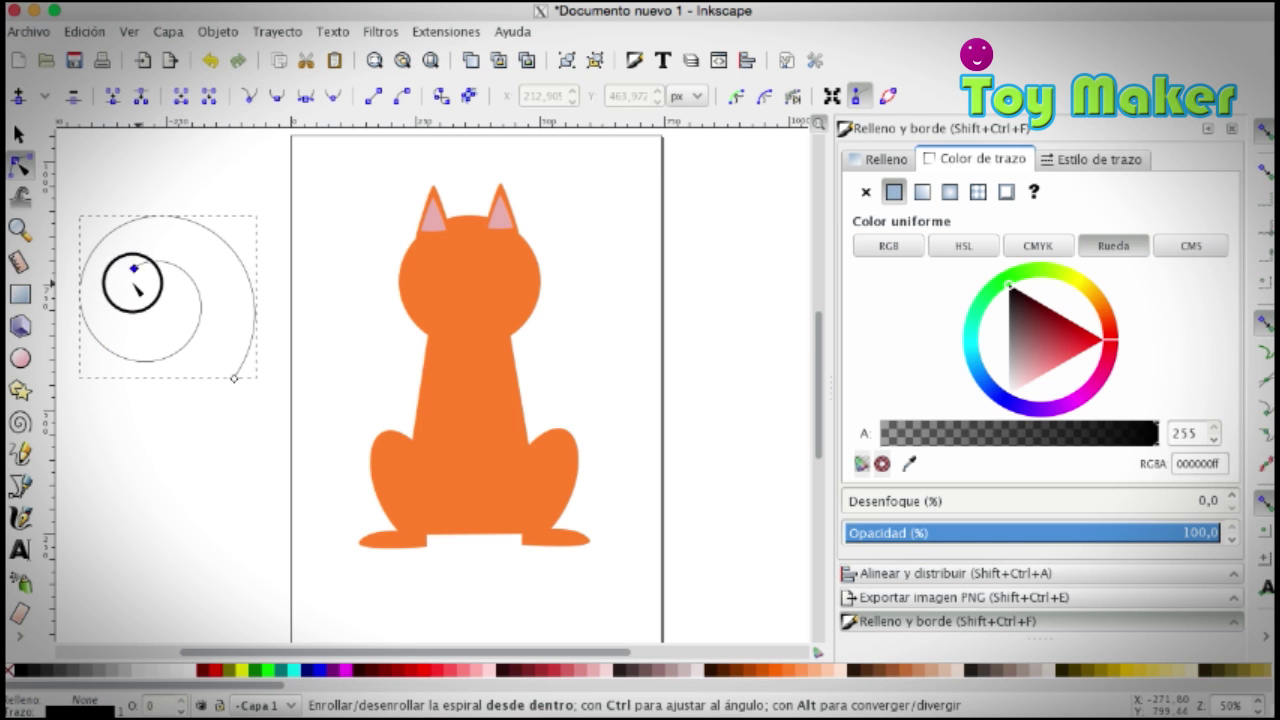
Step: Resize the spiral, rotate it clockwise, and move it beside the cat's lower back
{"action": "left_click", "coordinate": [18, 133]}
{"action": "left_click_drag", "start_coordinate": [168, 209], "coordinate": [168, 530]}
{"action": "left_click", "coordinate": [170, 415]}
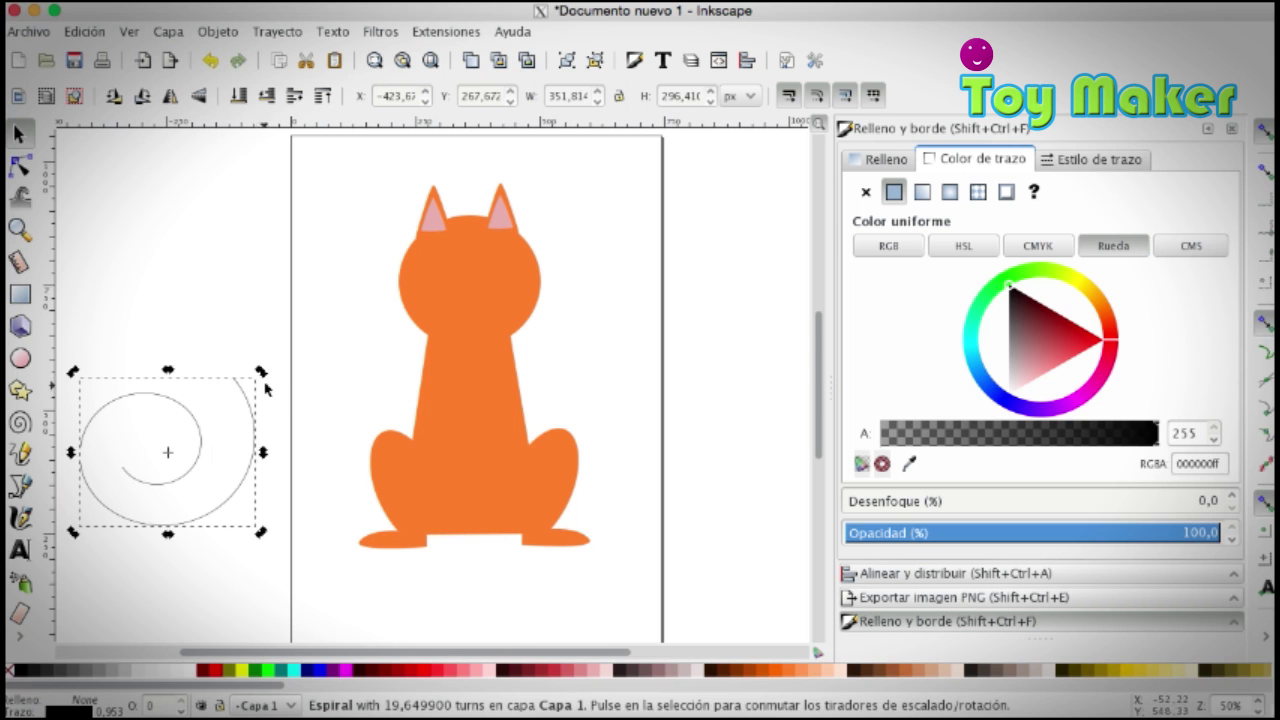
{"action": "left_click_drag", "start_coordinate": [262, 372], "coordinate": [257, 528]}
{"action": "key", "text": "Escape"}
{"action": "left_click", "coordinate": [217, 470]}
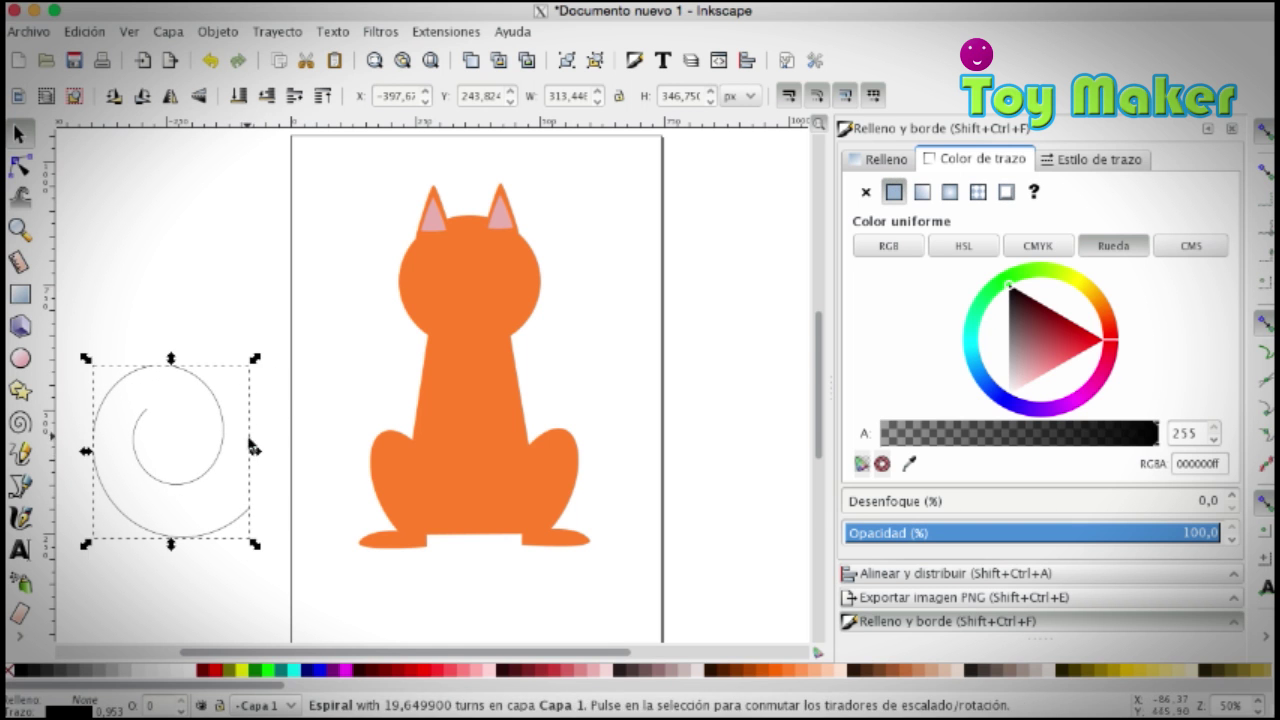
{"action": "left_click_drag", "start_coordinate": [246, 451], "coordinate": [391, 393]}
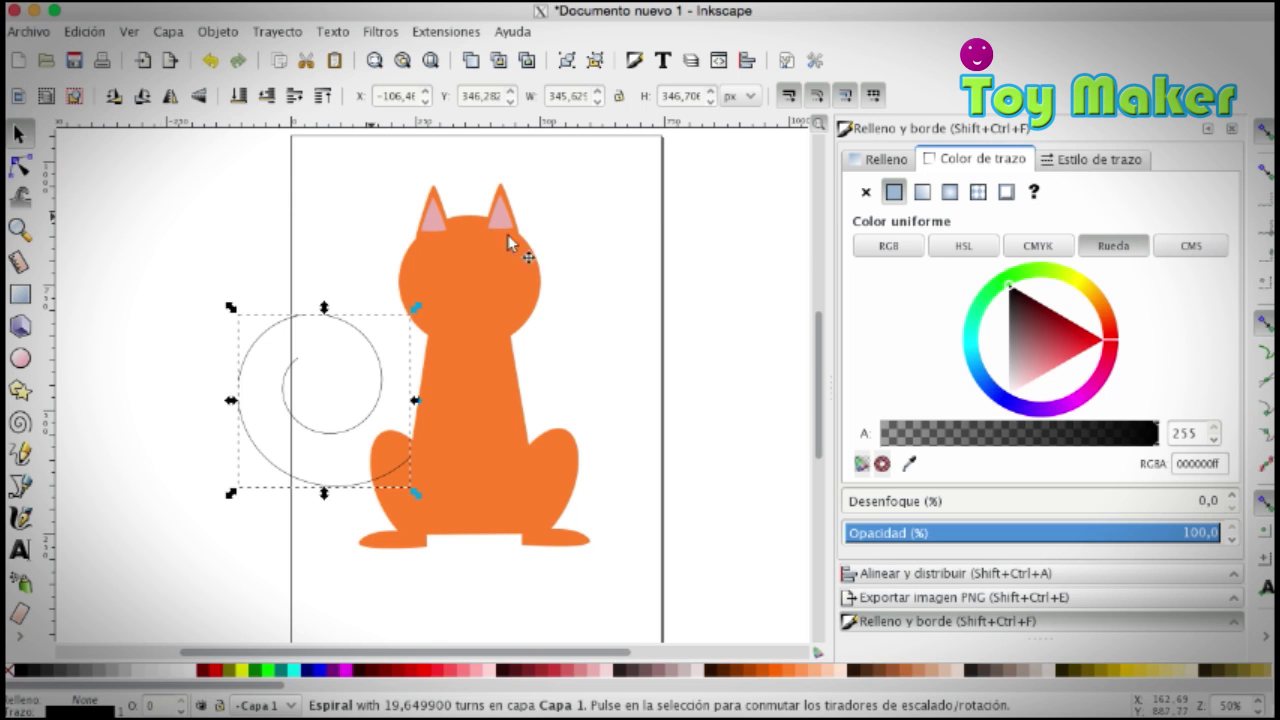
Step: Thicken the spiral's black stroke to about 36 px
{"action": "left_click", "coordinate": [1071, 163]}
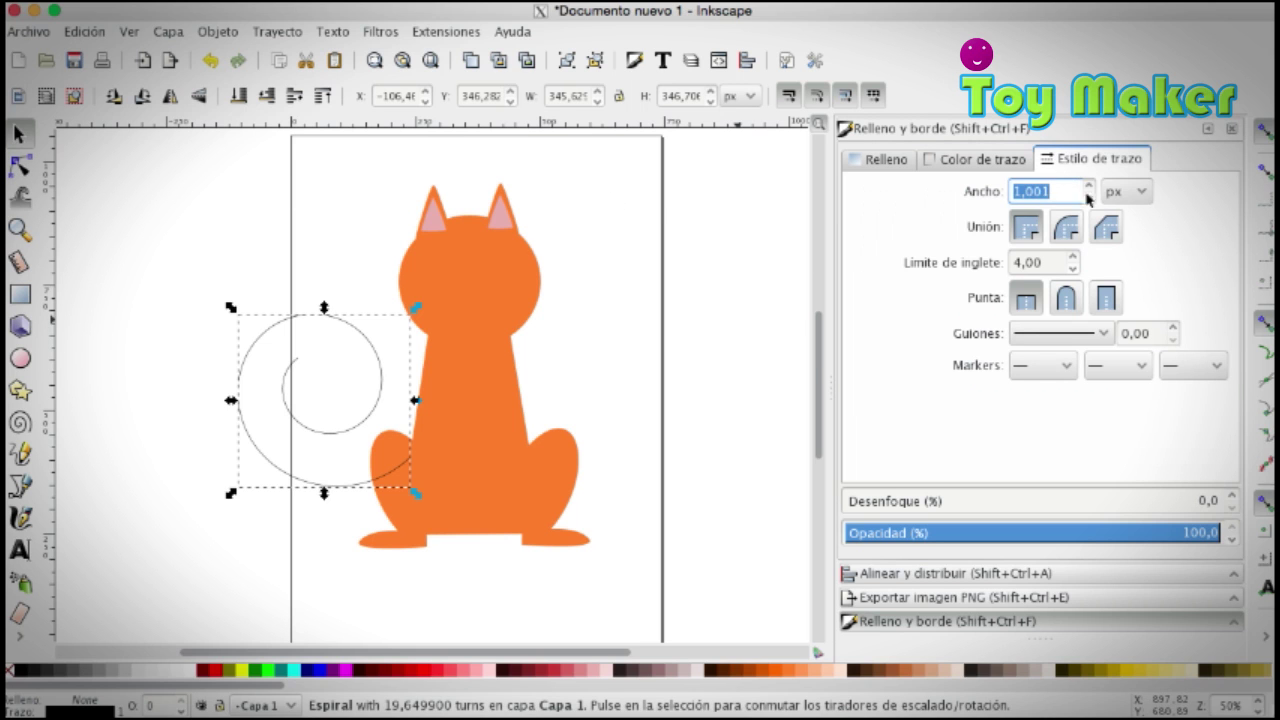
{"action": "double_click", "coordinate": [1089, 185]}
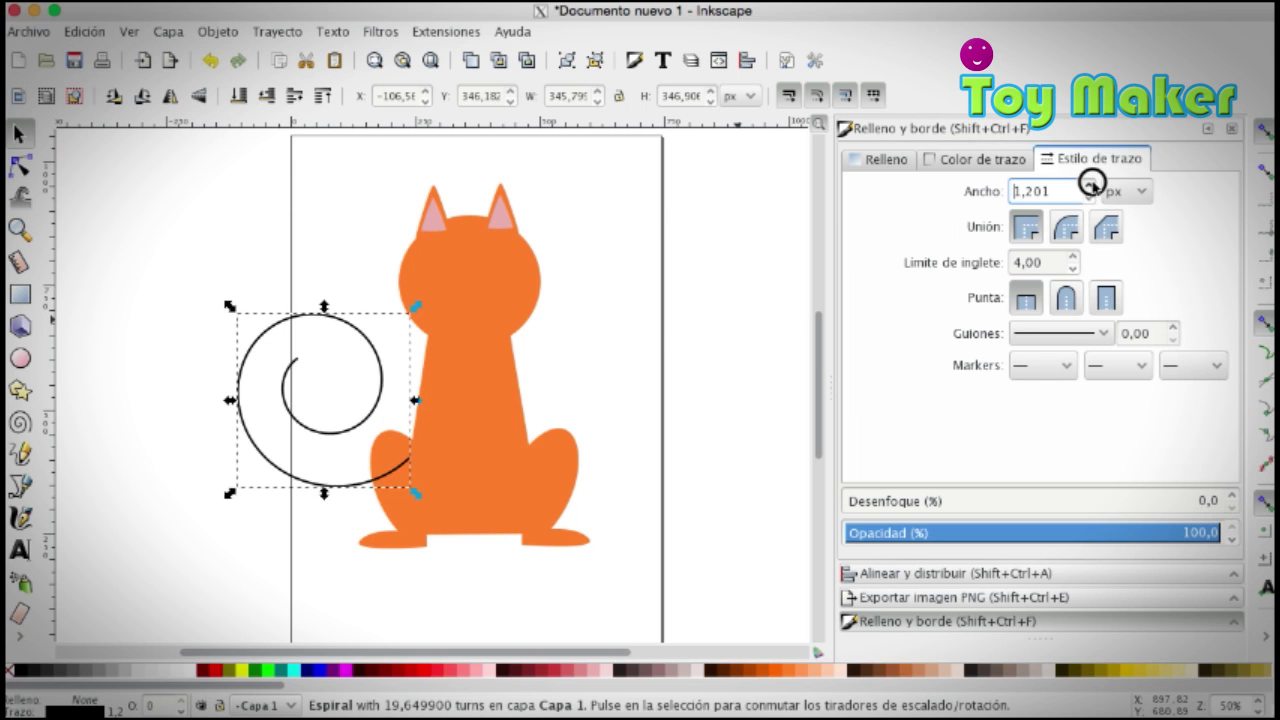
{"action": "left_click_drag", "start_coordinate": [1090, 185], "coordinate": [1090, 190]}
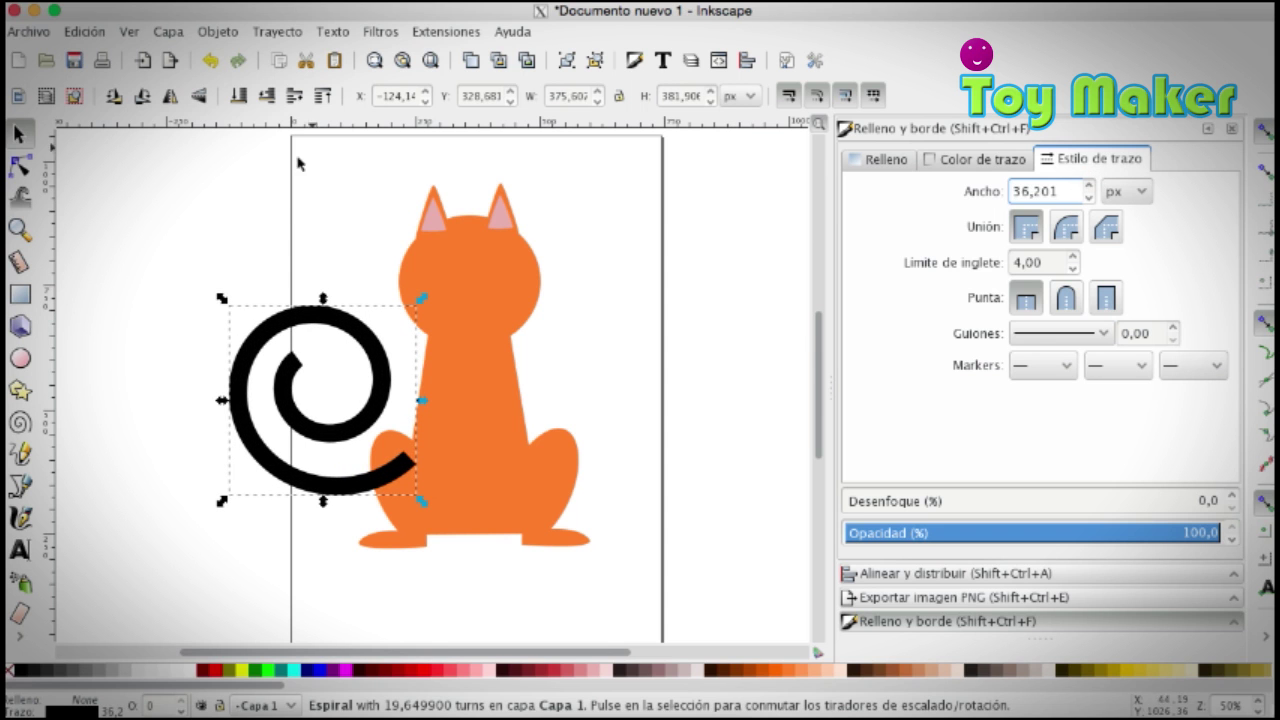
{"action": "left_click", "coordinate": [22, 170]}
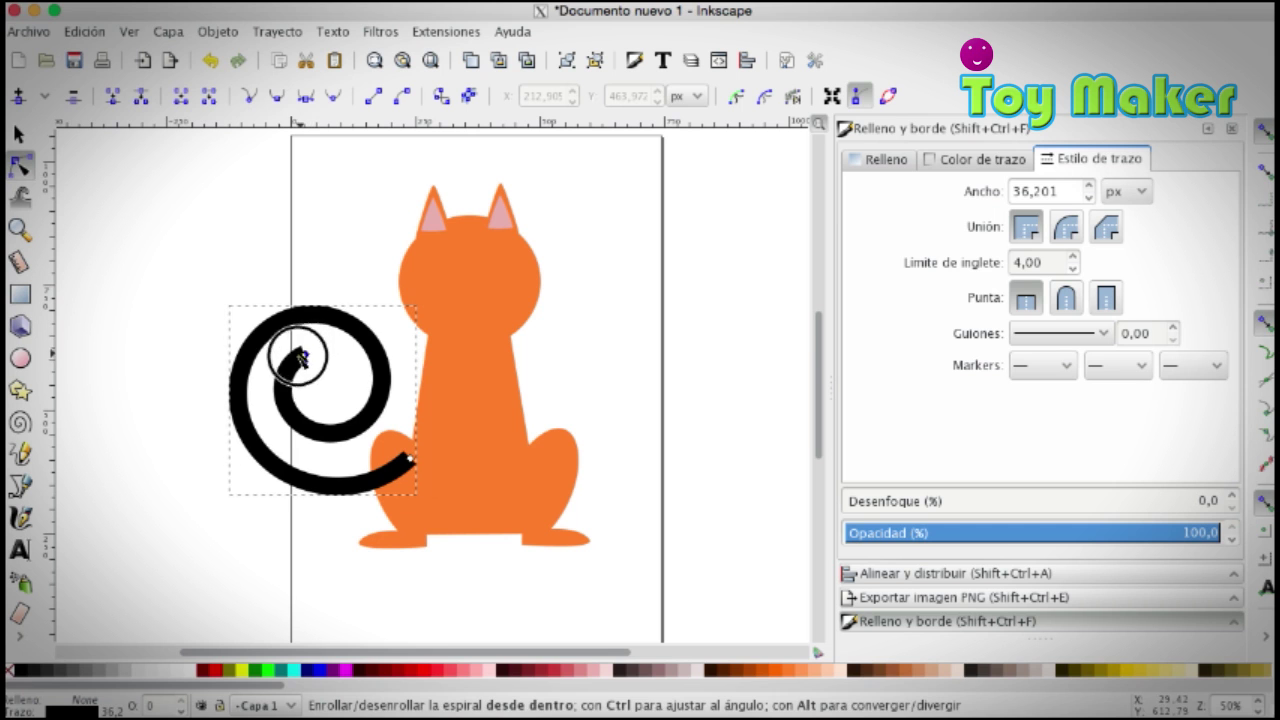
Step: Convert the spiral's stroke into a filled path with Stroke to Path
{"action": "left_click", "coordinate": [18, 133]}
{"action": "left_click", "coordinate": [277, 31]}
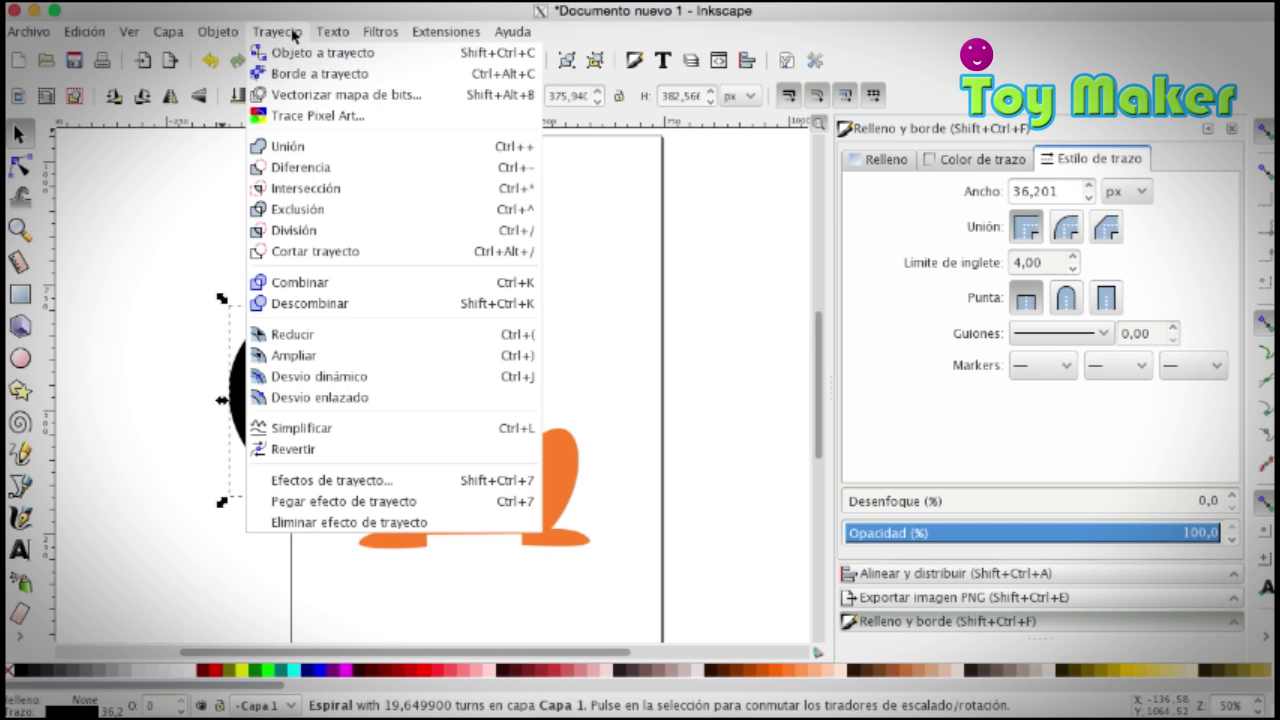
{"action": "left_click", "coordinate": [295, 80]}
{"action": "left_click", "coordinate": [24, 163]}
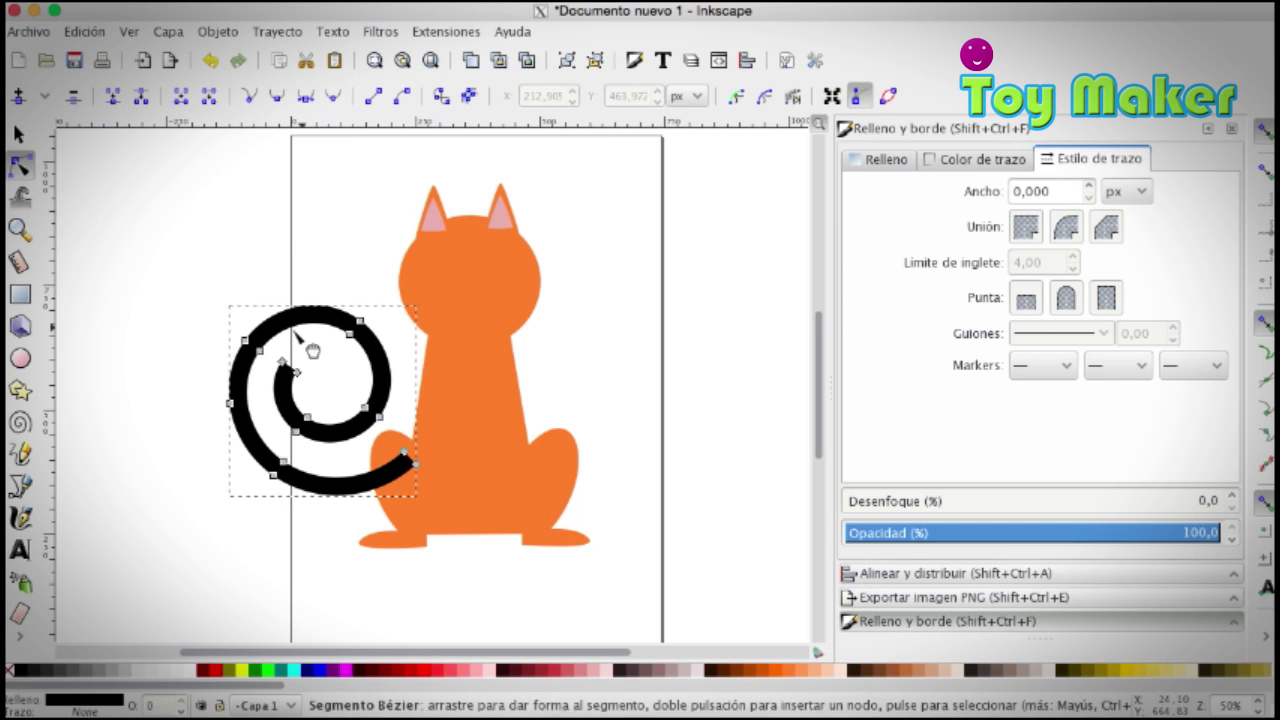
{"action": "key", "text": "s"}
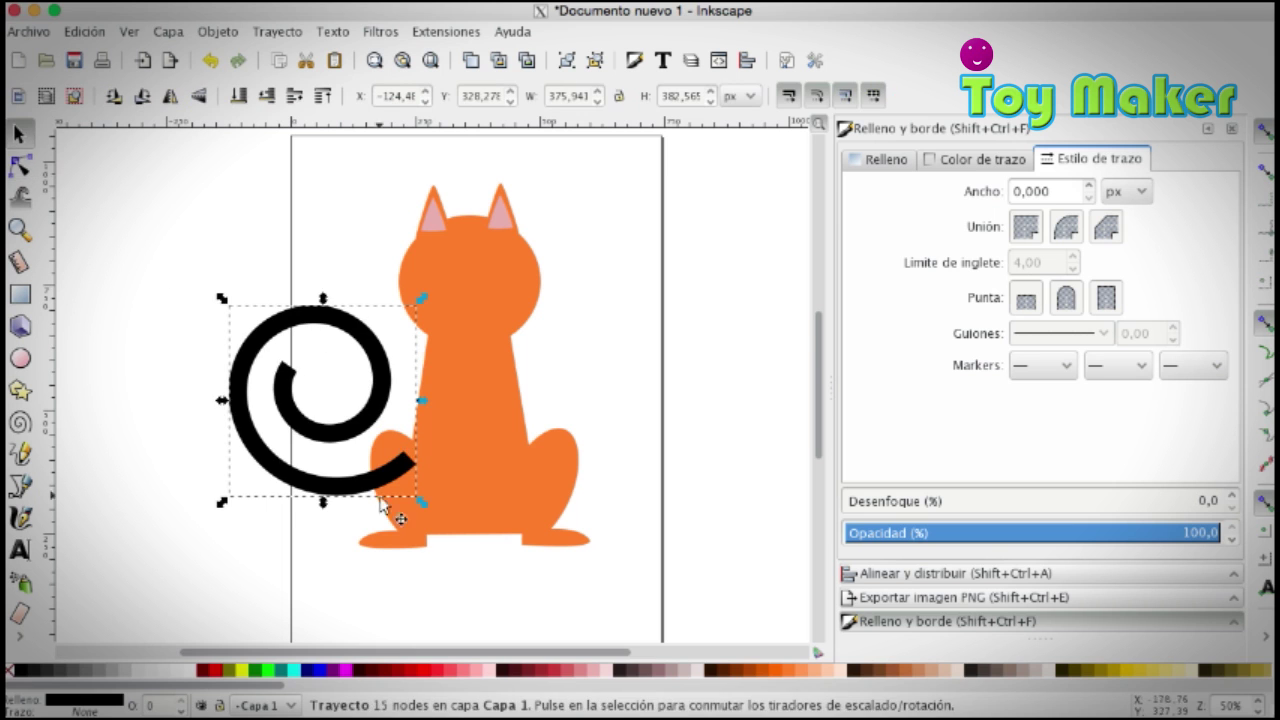
Step: Fill the tail with the cat's orange and union it with the body
{"action": "left_click", "coordinate": [768, 671]}
{"action": "left_click", "coordinate": [787, 673]}
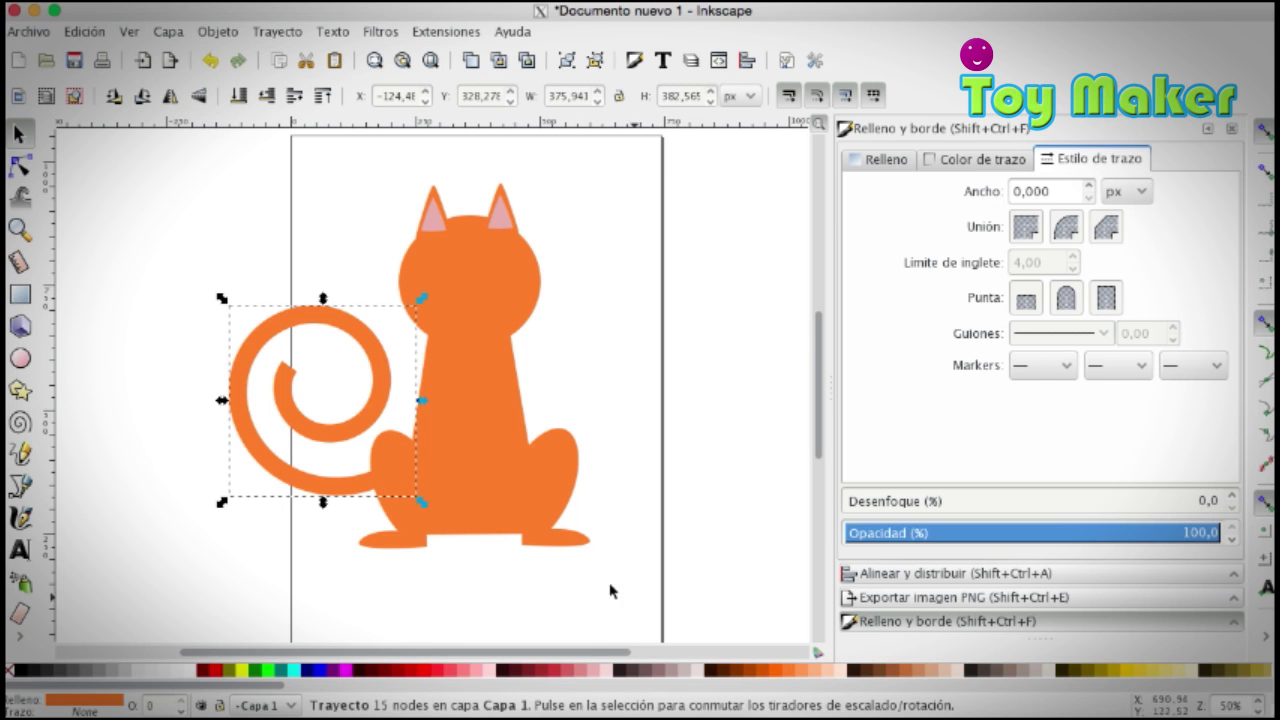
{"action": "left_click", "coordinate": [475, 491], "text": "shift"}
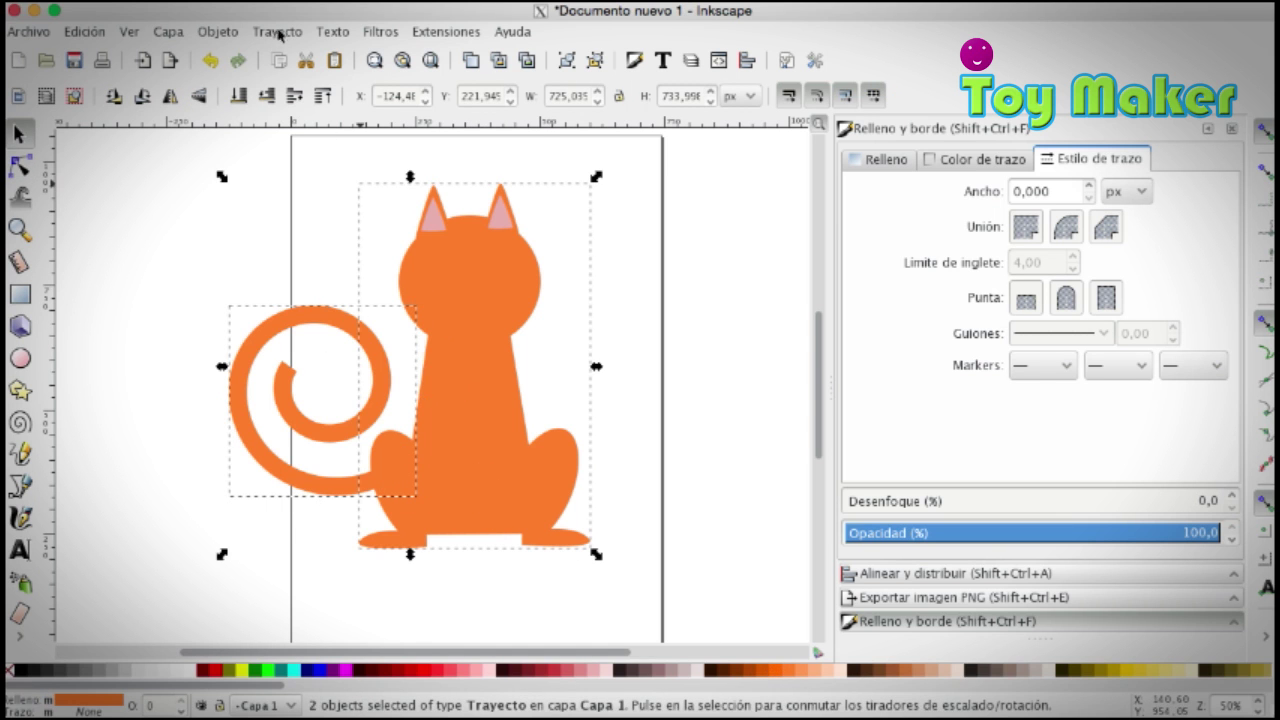
{"action": "left_click", "coordinate": [279, 33]}
{"action": "left_click", "coordinate": [286, 140]}
Step: Pull a tail-tip node down to round the tail's inner end
{"action": "key", "text": "Escape"}
{"action": "left_click_drag", "start_coordinate": [417, 486], "coordinate": [426, 481]}
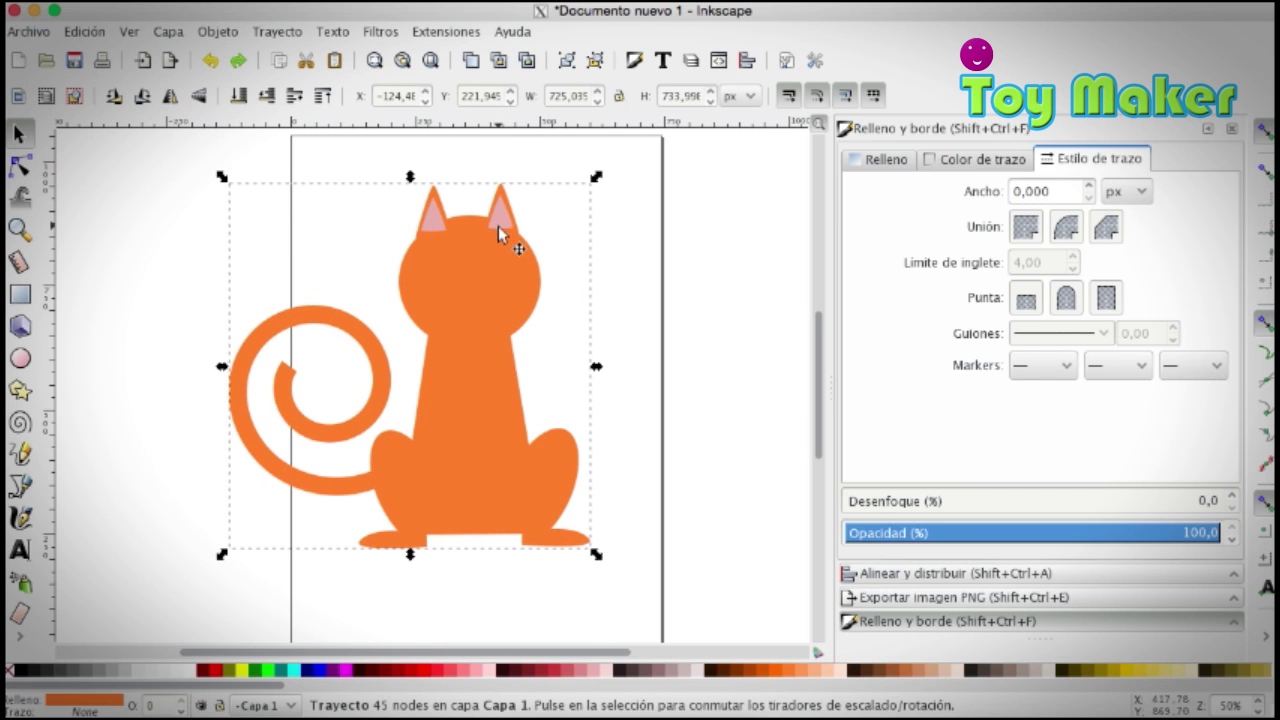
{"action": "left_click", "coordinate": [20, 166]}
{"action": "left_click", "coordinate": [296, 372]}
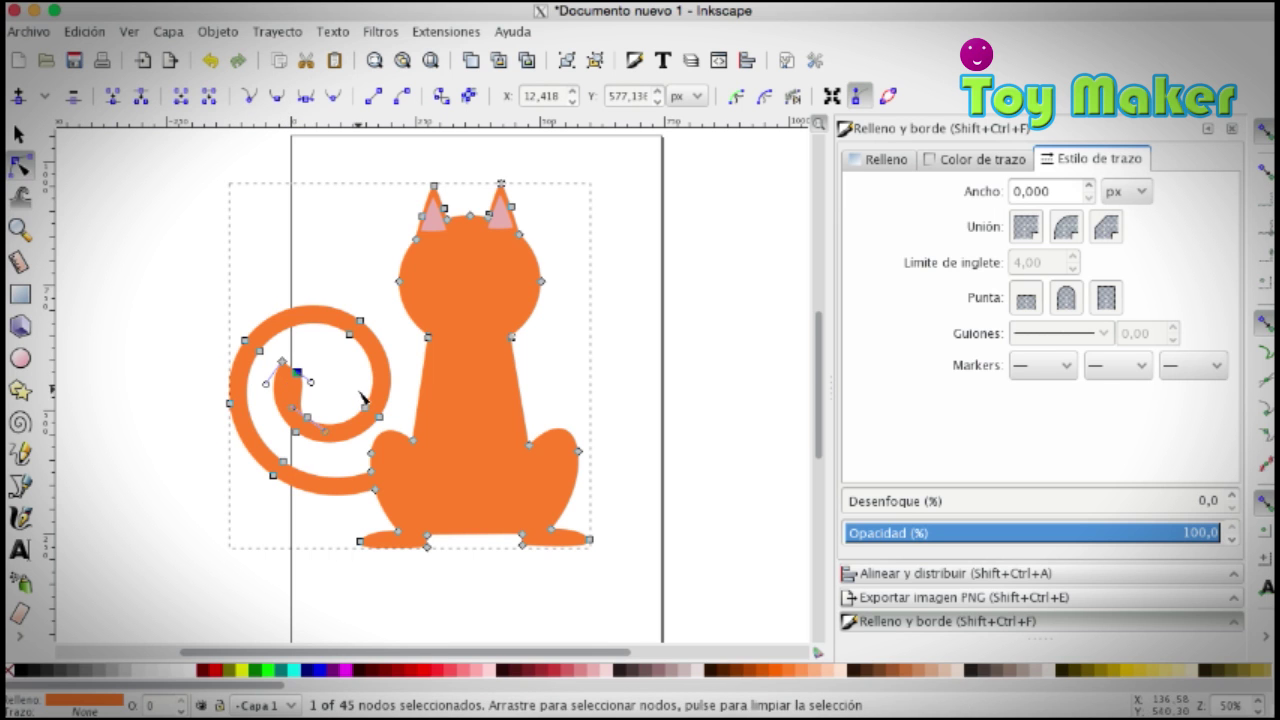
{"action": "left_click", "coordinate": [282, 362]}
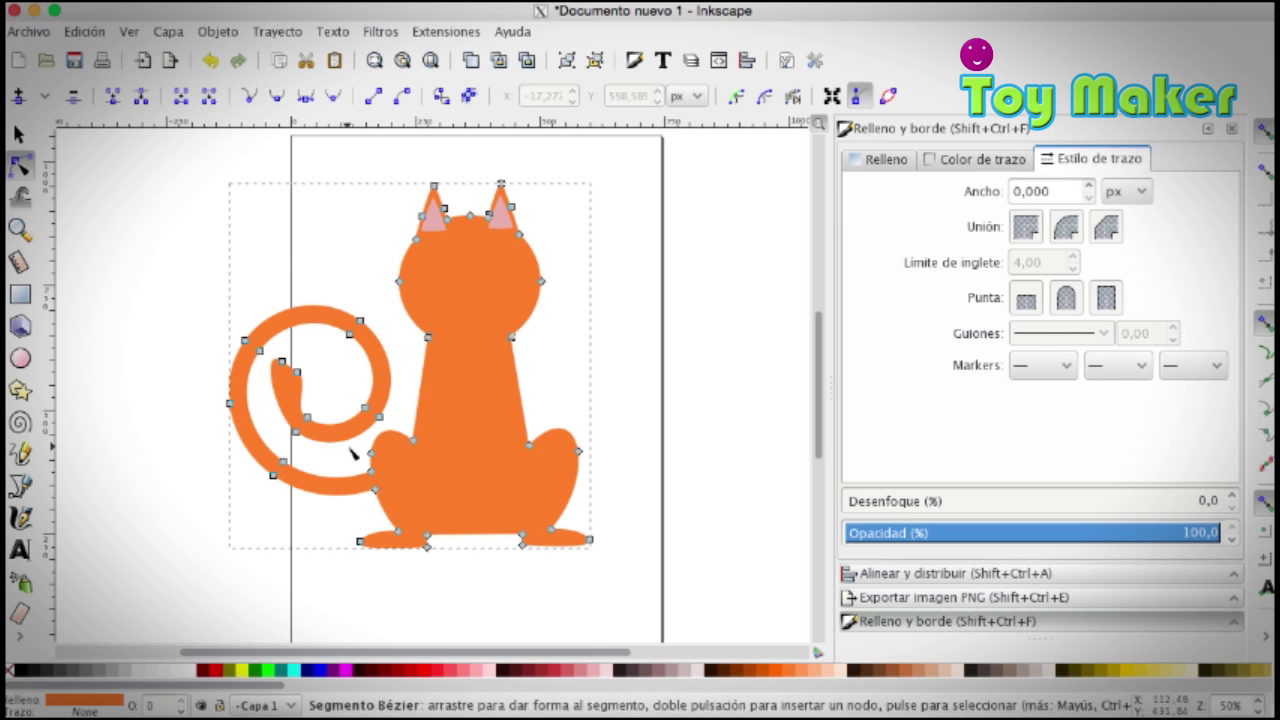
{"action": "left_click_drag", "start_coordinate": [281, 362], "coordinate": [284, 378]}
Step: Adjust another node at the tail tip to finish its rounded shape
{"action": "key", "text": "s"}
{"action": "key", "text": "Escape"}
{"action": "left_click", "coordinate": [298, 422]}
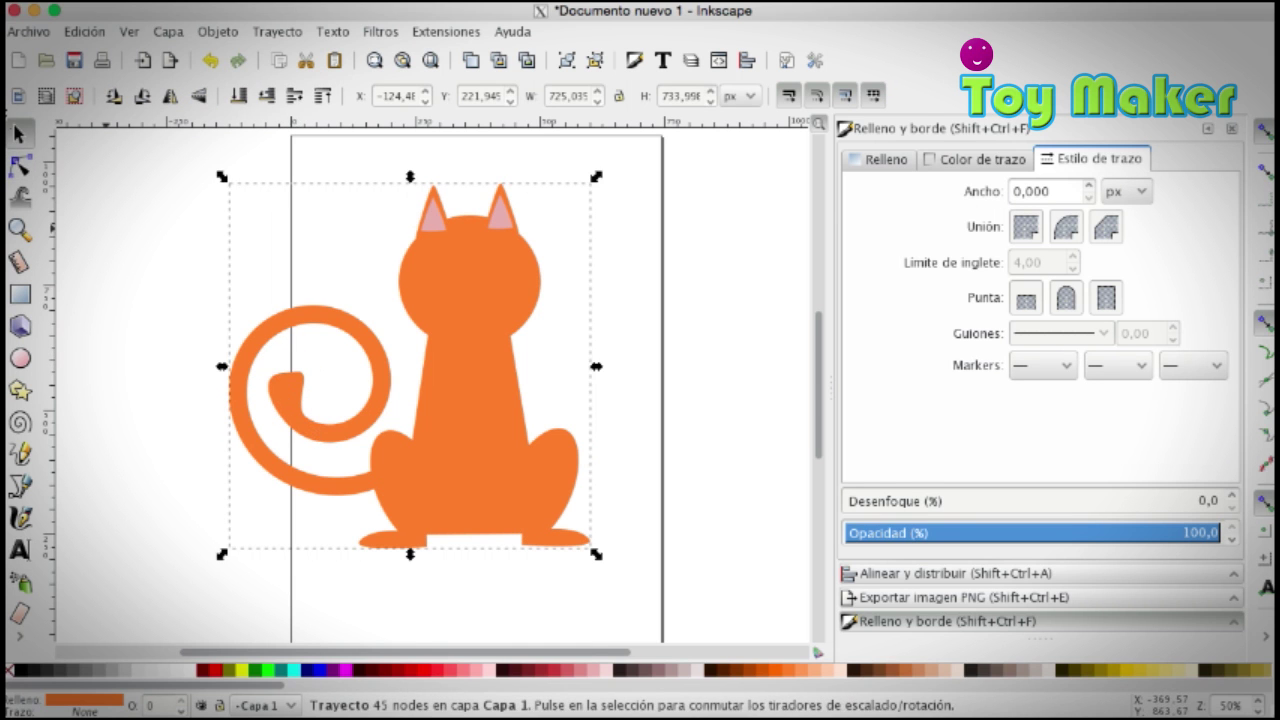
{"action": "key", "text": "n"}
{"action": "left_click_drag", "start_coordinate": [298, 373], "coordinate": [288, 378]}
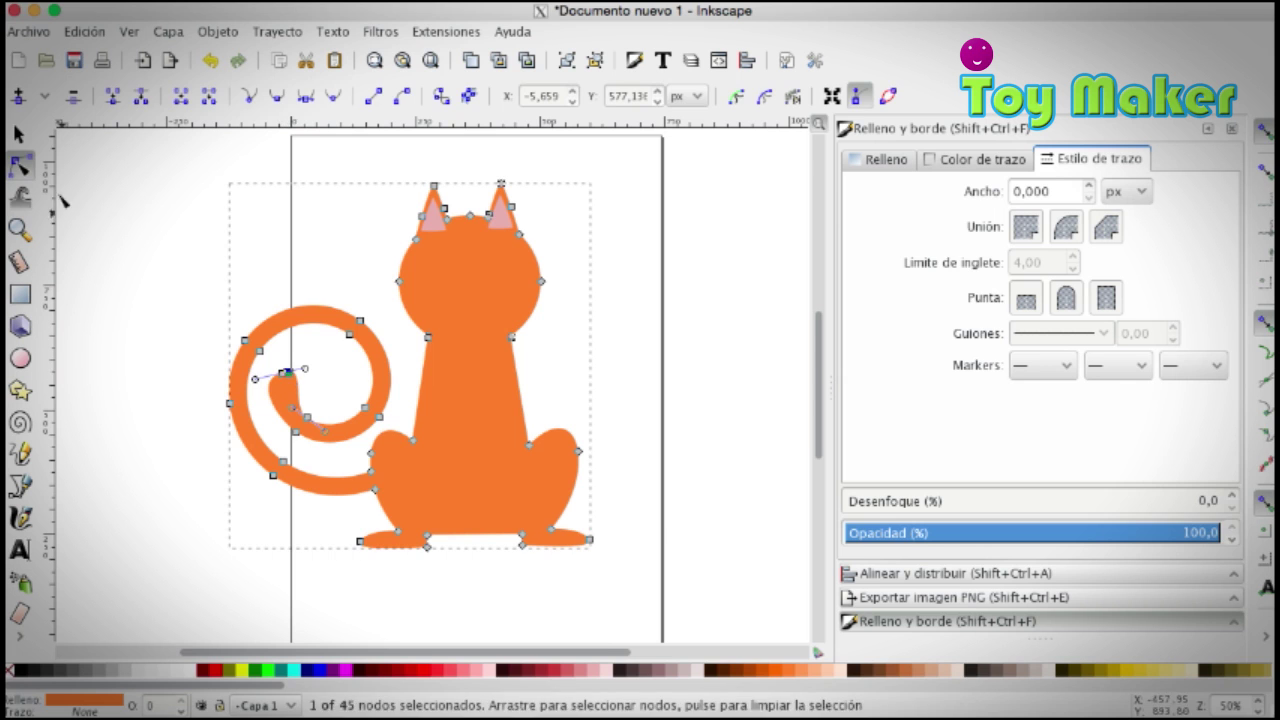
{"action": "key", "text": "s"}
{"action": "key", "text": "Escape"}
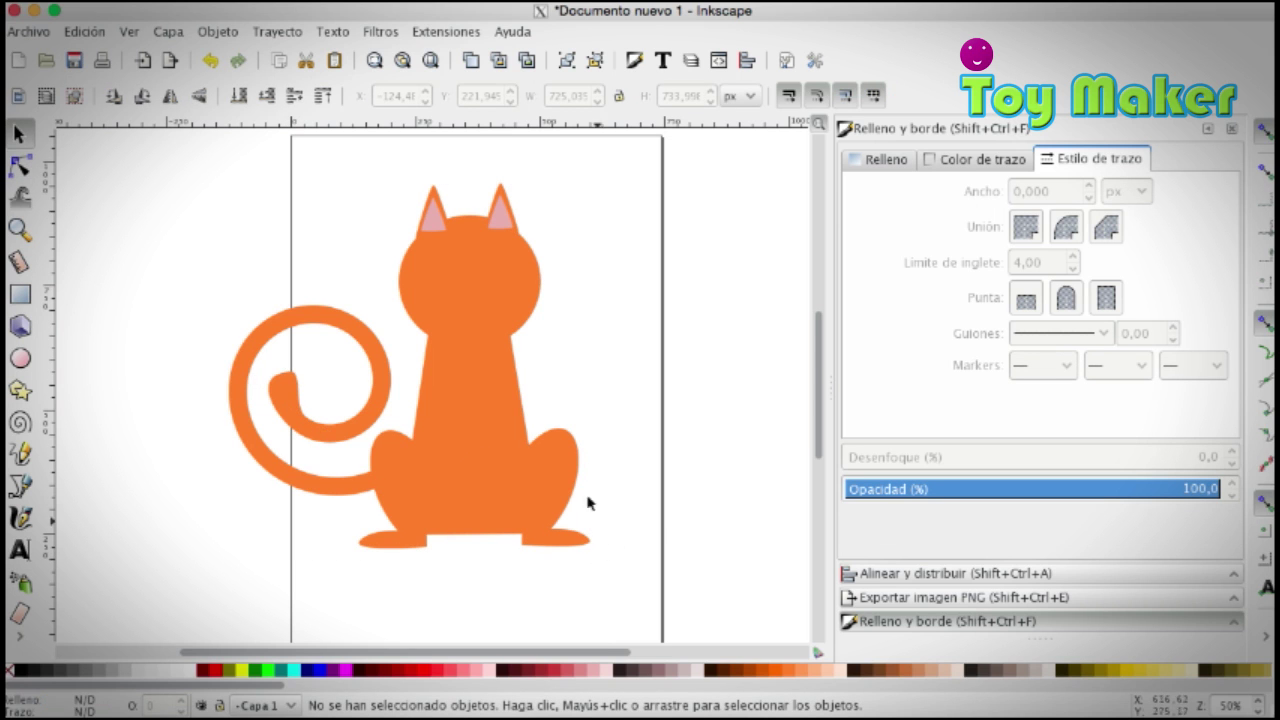
Step: Draw a small eye ellipse, duplicate it, and centre both on a horizontal line
{"action": "left_click", "coordinate": [21, 358]}
{"action": "mouse_move", "coordinate": [251, 248]}
{"action": "left_mouse_down"}
{"action": "mouse_move", "coordinate": [266, 256]}
{"action": "mouse_move", "coordinate": [246, 243]}
{"action": "mouse_move", "coordinate": [272, 236]}
{"action": "left_mouse_up"}
{"action": "key", "text": "s"}
{"action": "left_click_drag", "start_coordinate": [191, 209], "coordinate": [309, 274]}
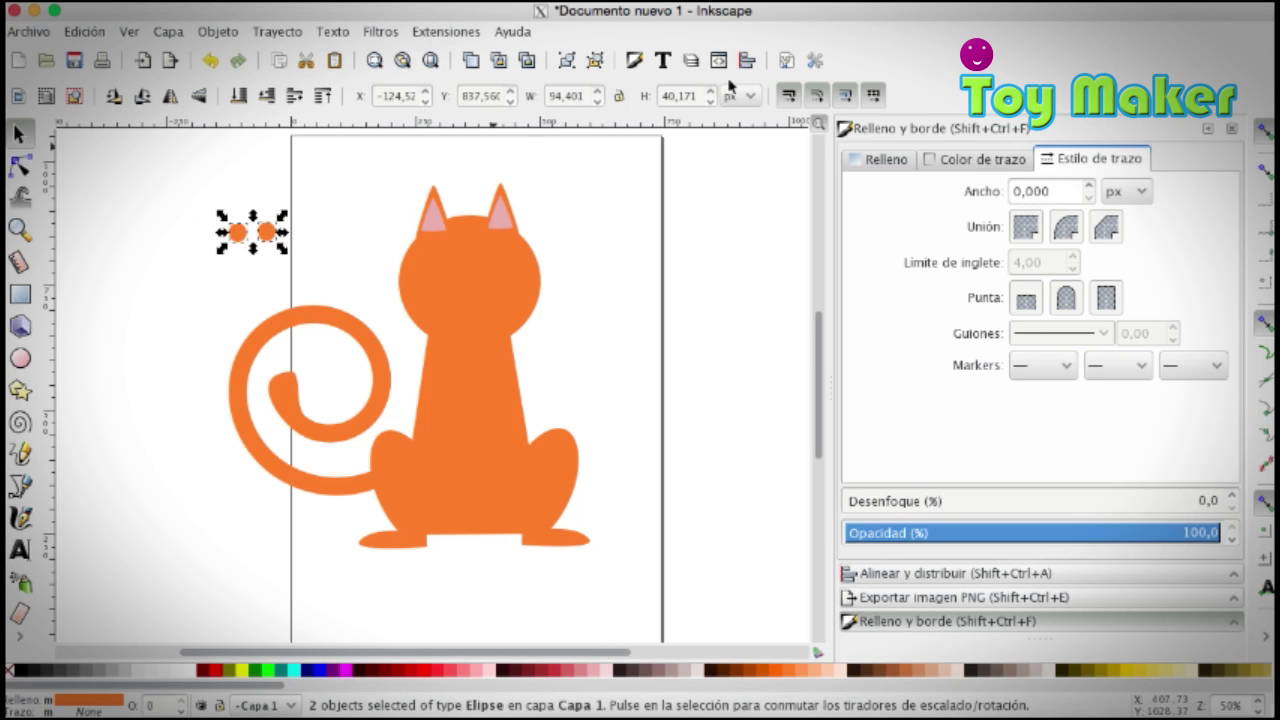
{"action": "left_click", "coordinate": [745, 62]}
{"action": "left_click", "coordinate": [1049, 285]}
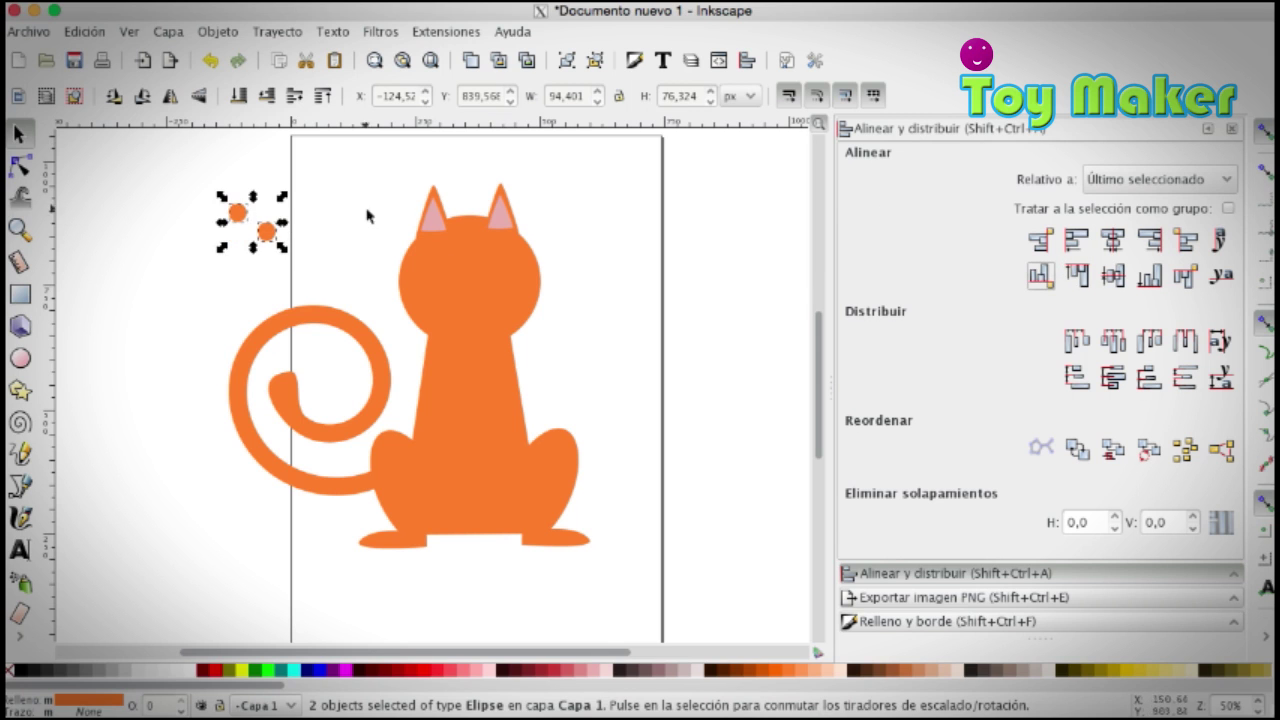
{"action": "left_click", "coordinate": [1113, 275]}
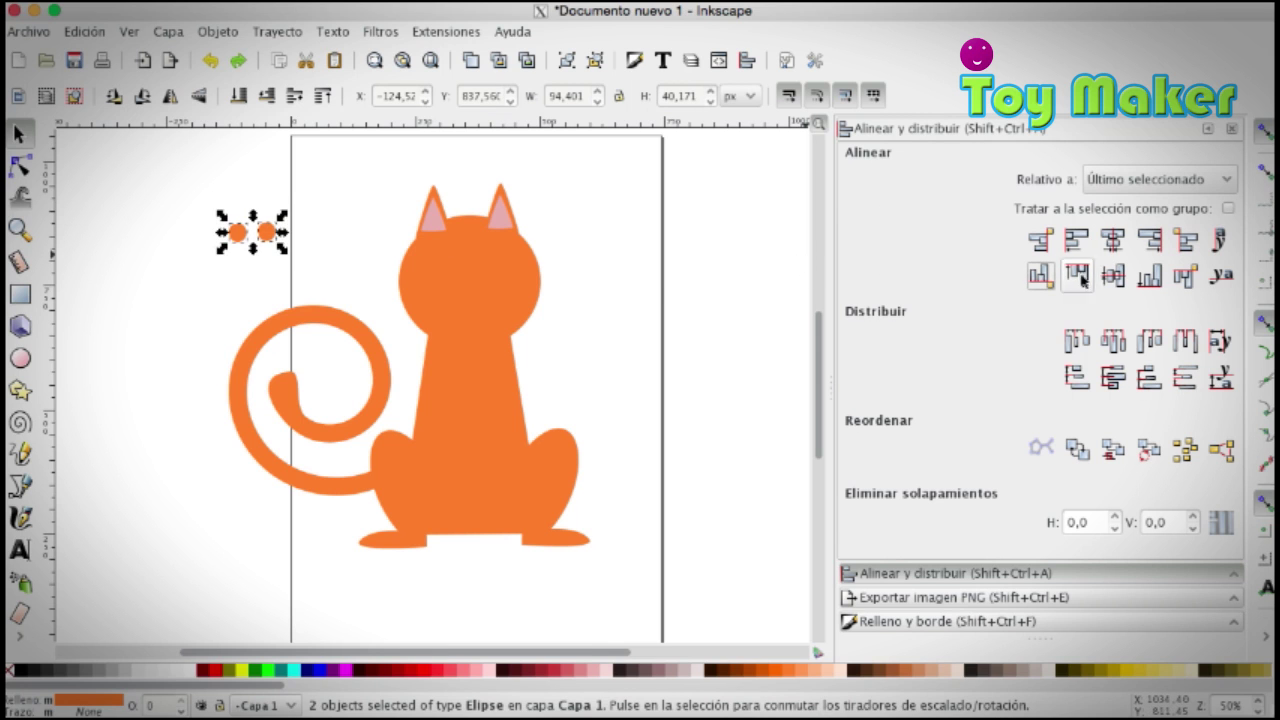
Step: Colour both eyes black and position them on the cat's head
{"action": "left_click", "coordinate": [181, 220]}
{"action": "mouse_move", "coordinate": [223, 206]}
{"action": "left_mouse_down"}
{"action": "mouse_move", "coordinate": [296, 256]}
{"action": "mouse_move", "coordinate": [491, 273]}
{"action": "mouse_move", "coordinate": [492, 262]}
{"action": "mouse_move", "coordinate": [449, 264]}
{"action": "mouse_move", "coordinate": [495, 278]}
{"action": "mouse_move", "coordinate": [447, 271]}
{"action": "left_mouse_up"}
{"action": "left_click", "coordinate": [18, 668]}
{"action": "key", "text": "Escape"}
{"action": "left_click", "coordinate": [619, 292]}
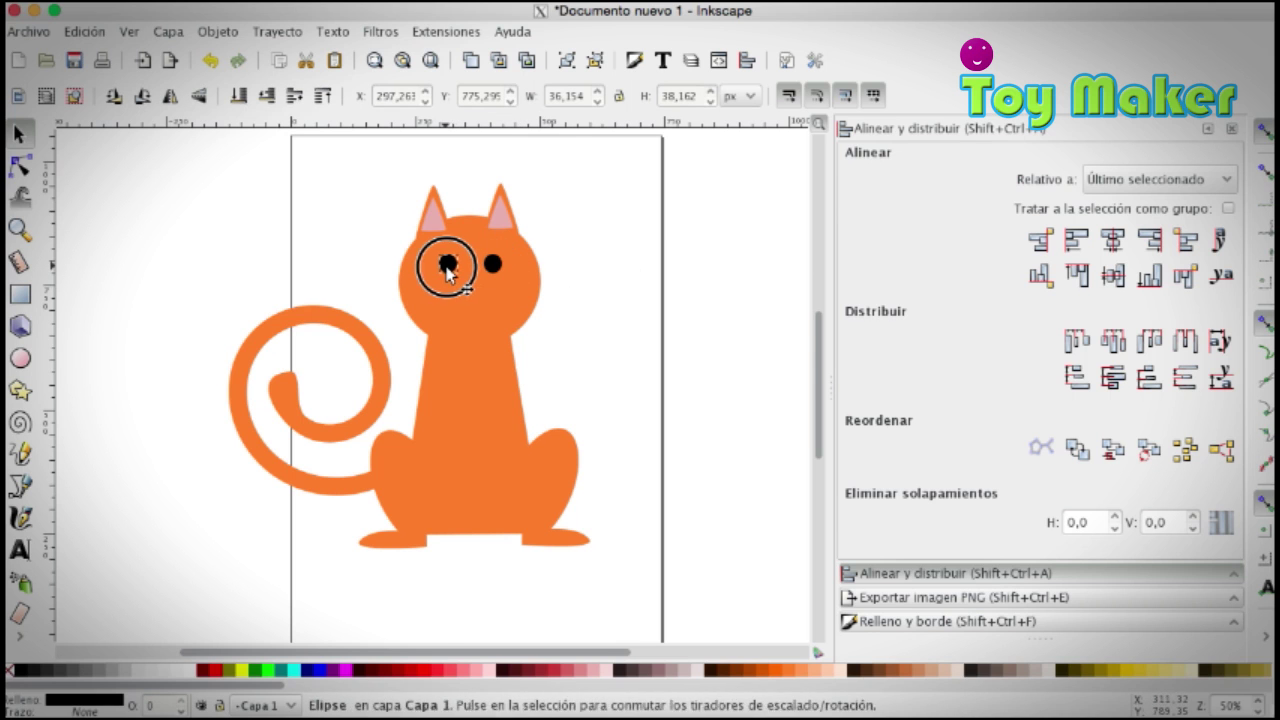
Step: Make a light-pink downward-pointing triangle nose below the cat's eyes
{"action": "left_click", "coordinate": [20, 390]}
{"action": "left_click_drag", "start_coordinate": [150, 262], "coordinate": [186, 283]}
{"action": "key", "text": "s"}
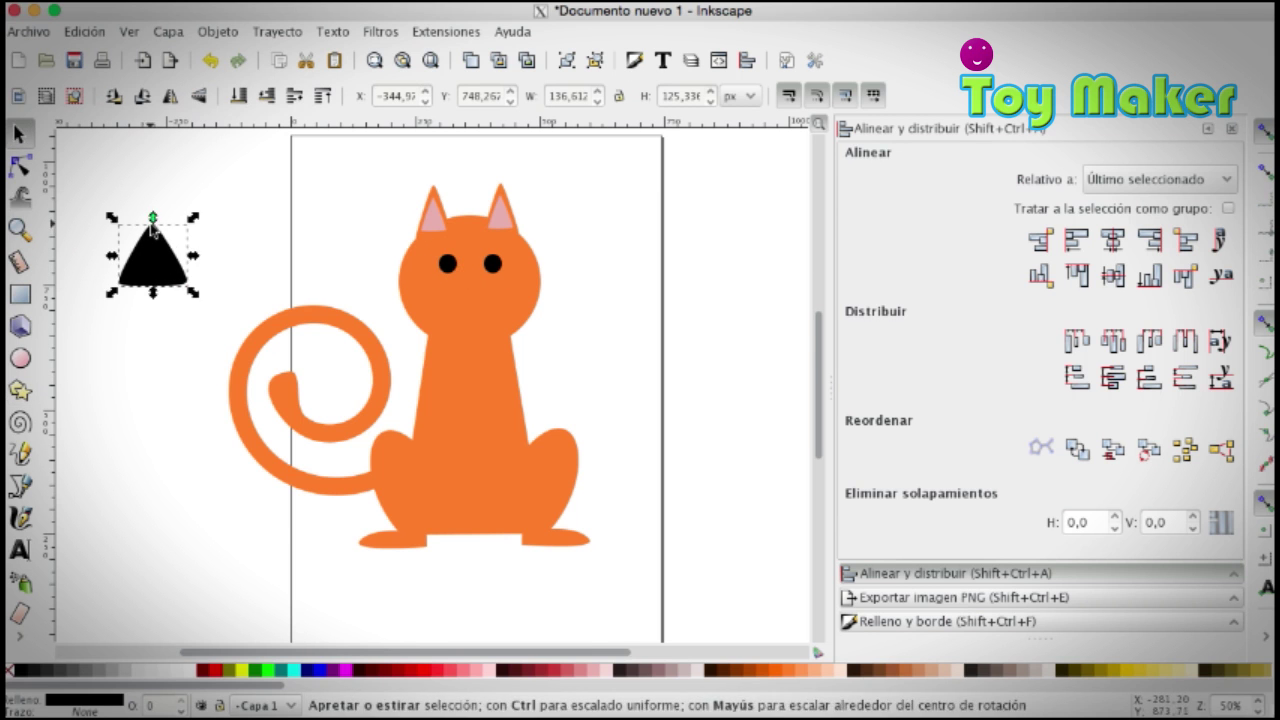
{"action": "left_click_drag", "start_coordinate": [152, 218], "coordinate": [149, 313]}
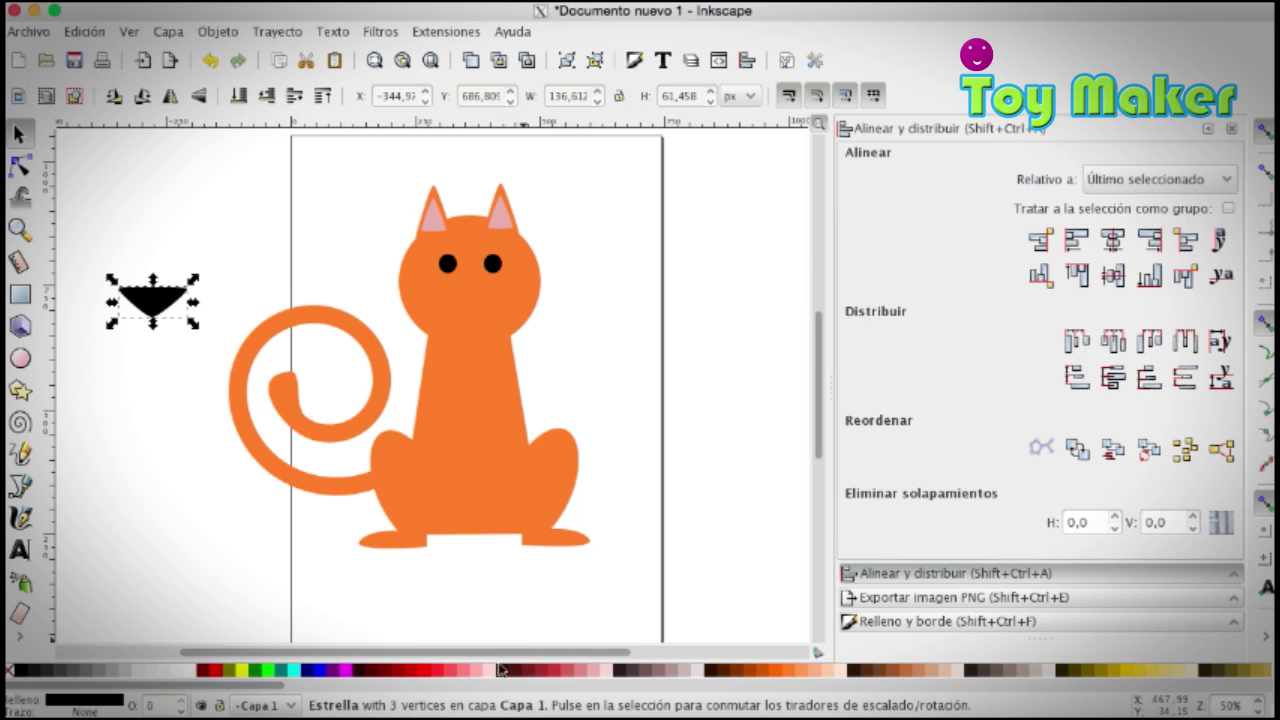
{"action": "left_click", "coordinate": [566, 669]}
{"action": "mouse_move", "coordinate": [150, 311]}
{"action": "left_mouse_down"}
{"action": "mouse_move", "coordinate": [459, 311]}
{"action": "mouse_move", "coordinate": [467, 300]}
{"action": "mouse_move", "coordinate": [450, 302]}
{"action": "mouse_move", "coordinate": [469, 288]}
{"action": "mouse_move", "coordinate": [495, 310]}
{"action": "left_mouse_up"}
{"action": "left_click", "coordinate": [466, 301]}
{"action": "left_click", "coordinate": [595, 670]}
Step: Draw a pink circle, about 159 px, left of the cat's head
{"action": "left_click", "coordinate": [20, 358]}
{"action": "left_click_drag", "start_coordinate": [168, 262], "coordinate": [246, 340]}
{"action": "left_click", "coordinate": [20, 133]}
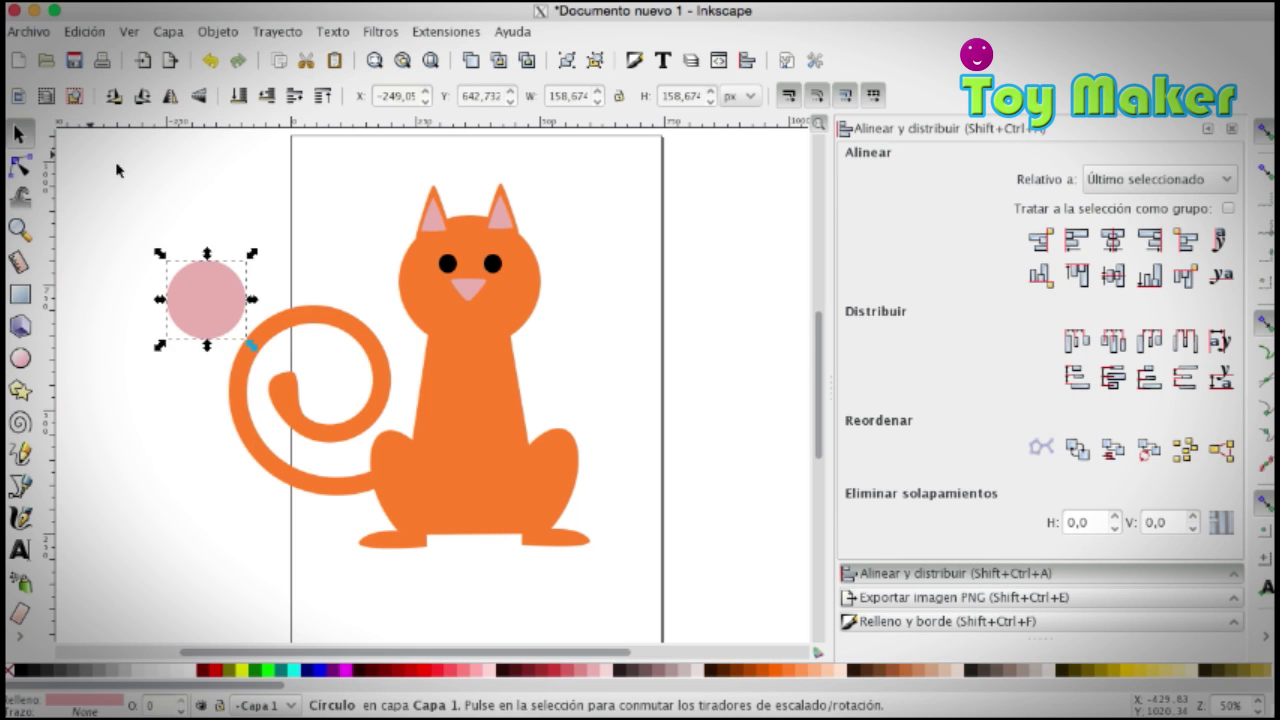
Step: Turn the pink circle into an arc segment and colour it dark red
{"action": "left_click", "coordinate": [19, 360]}
{"action": "left_click", "coordinate": [22, 164]}
{"action": "mouse_move", "coordinate": [206, 261]}
{"action": "left_mouse_down"}
{"action": "mouse_move", "coordinate": [193, 280]}
{"action": "mouse_move", "coordinate": [247, 302]}
{"action": "mouse_move", "coordinate": [234, 274]}
{"action": "left_mouse_up"}
{"action": "key", "text": "ctrl+z"}
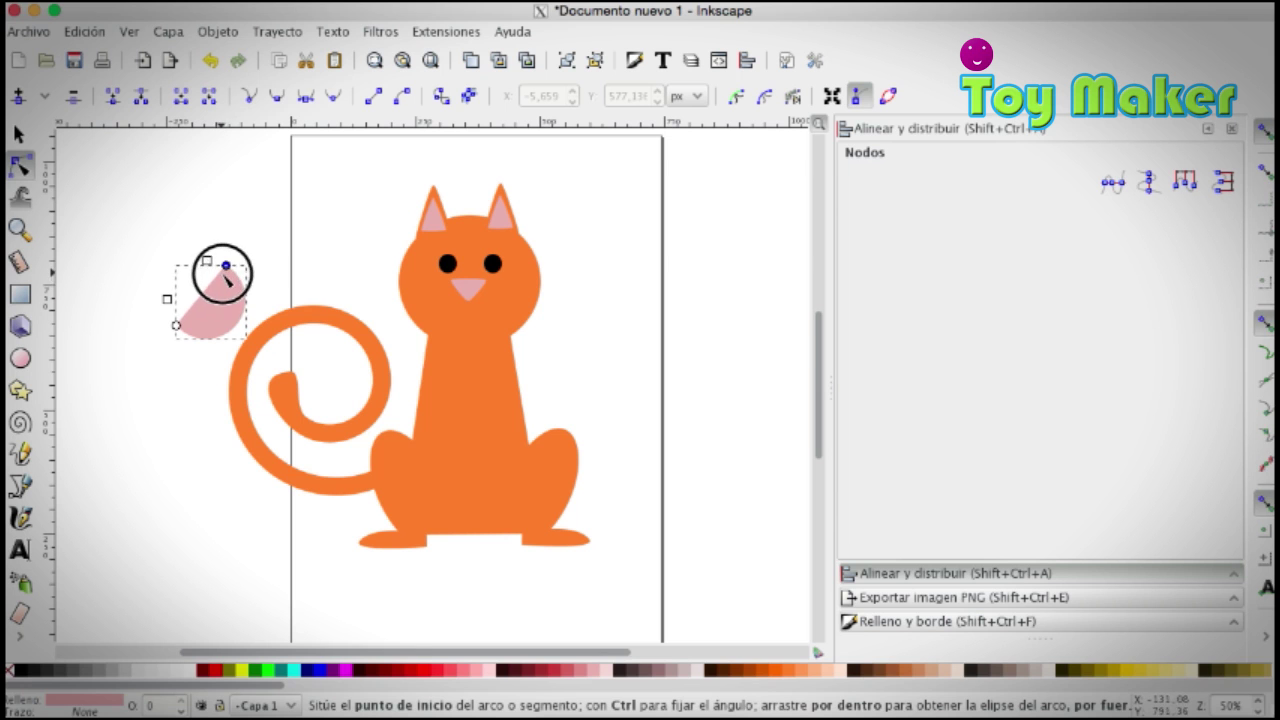
{"action": "mouse_move", "coordinate": [233, 283]}
{"action": "left_mouse_down"}
{"action": "mouse_move", "coordinate": [193, 304]}
{"action": "mouse_move", "coordinate": [210, 322]}
{"action": "left_mouse_up"}
{"action": "key", "text": "s"}
{"action": "left_click", "coordinate": [412, 670]}
Step: Subtract the red arc from the pink shape to leave a pink crescent
{"action": "left_click", "coordinate": [288, 323]}
{"action": "left_click", "coordinate": [166, 348]}
{"action": "left_click", "coordinate": [218, 320]}
{"action": "left_click", "coordinate": [220, 349]}
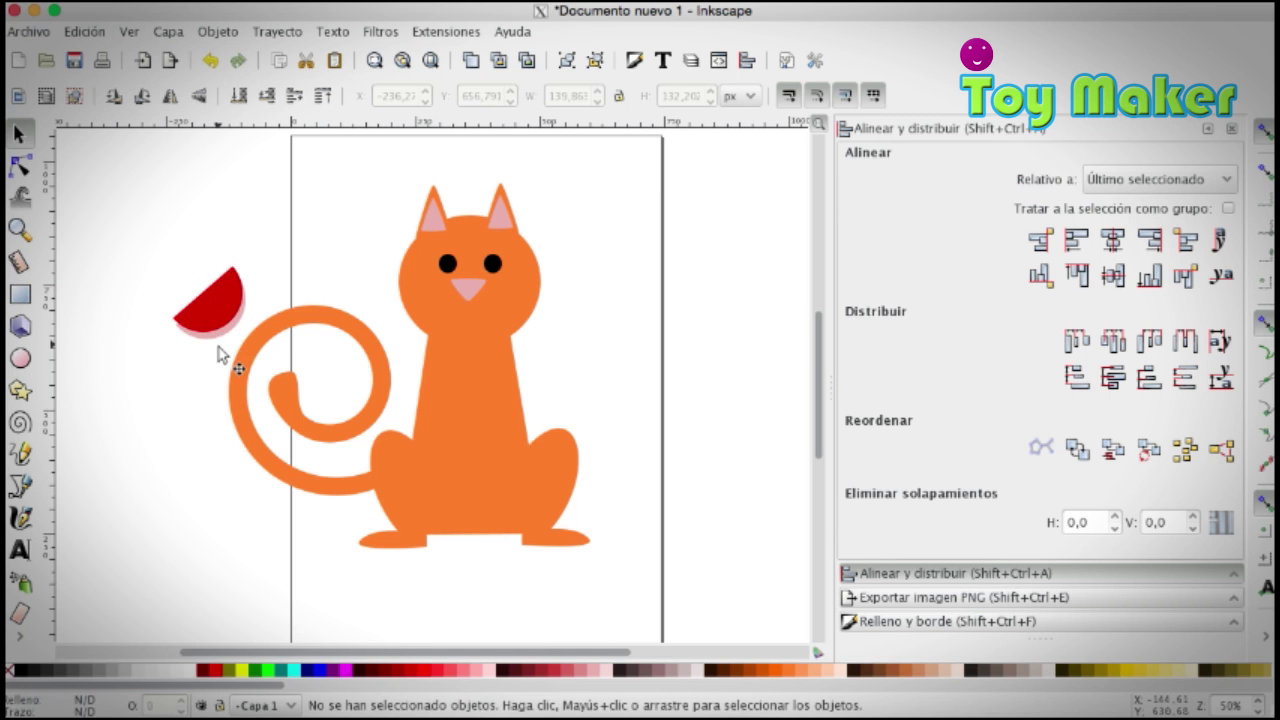
{"action": "left_click", "coordinate": [224, 320], "text": "shift"}
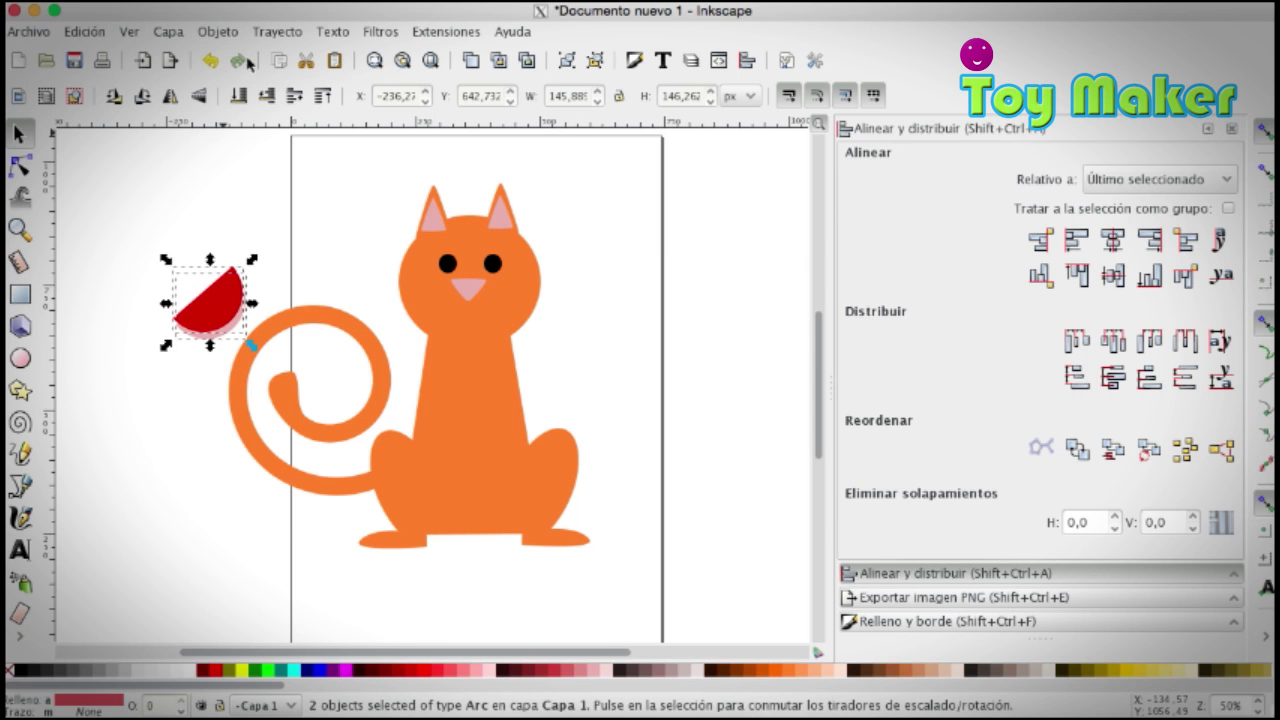
{"action": "left_click", "coordinate": [277, 31]}
{"action": "left_click", "coordinate": [290, 166]}
Step: Move the pink crescent mouth onto the cat's face just under the nose
{"action": "left_click", "coordinate": [230, 352]}
{"action": "mouse_move", "coordinate": [225, 335]}
{"action": "left_mouse_down"}
{"action": "mouse_move", "coordinate": [447, 338]}
{"action": "mouse_move", "coordinate": [424, 326]}
{"action": "left_mouse_up"}
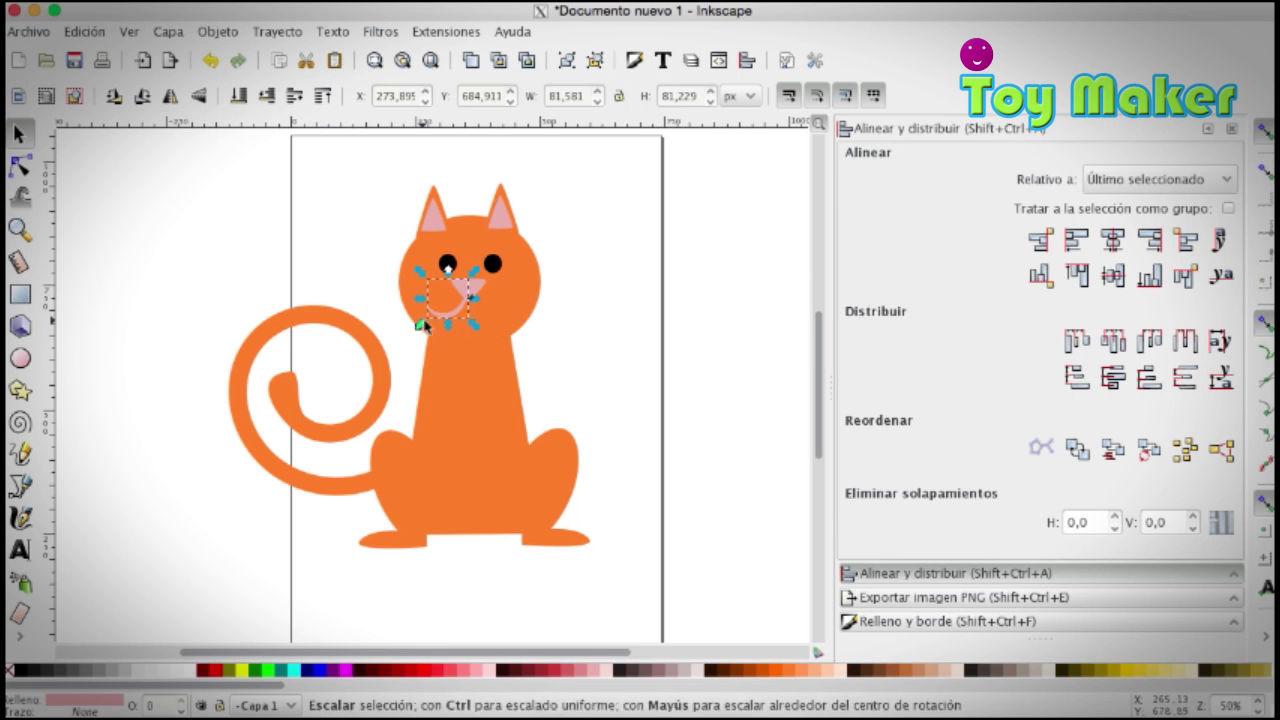
{"action": "left_click", "coordinate": [634, 306]}
{"action": "left_click", "coordinate": [463, 318]}
{"action": "left_click", "coordinate": [461, 308]}
{"action": "left_click", "coordinate": [680, 337]}
{"action": "left_click", "coordinate": [458, 318]}
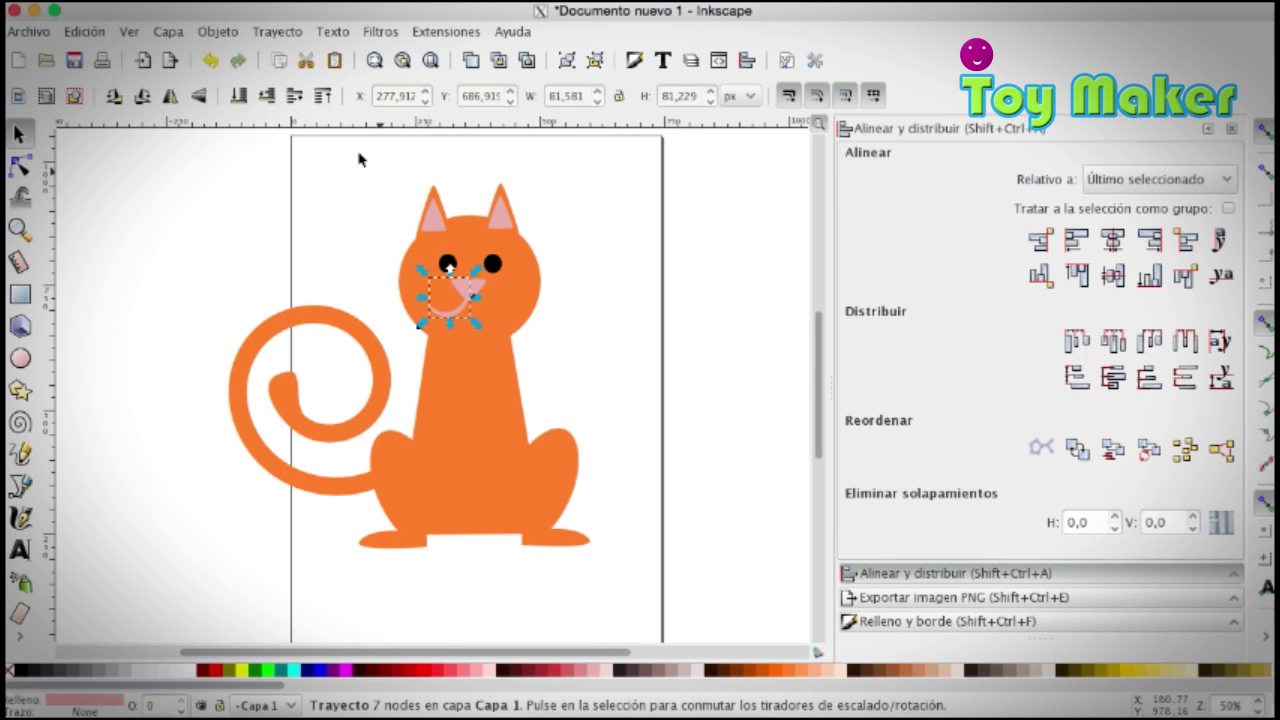
{"action": "left_click_drag", "start_coordinate": [456, 319], "coordinate": [495, 318]}
{"action": "left_click", "coordinate": [670, 331]}
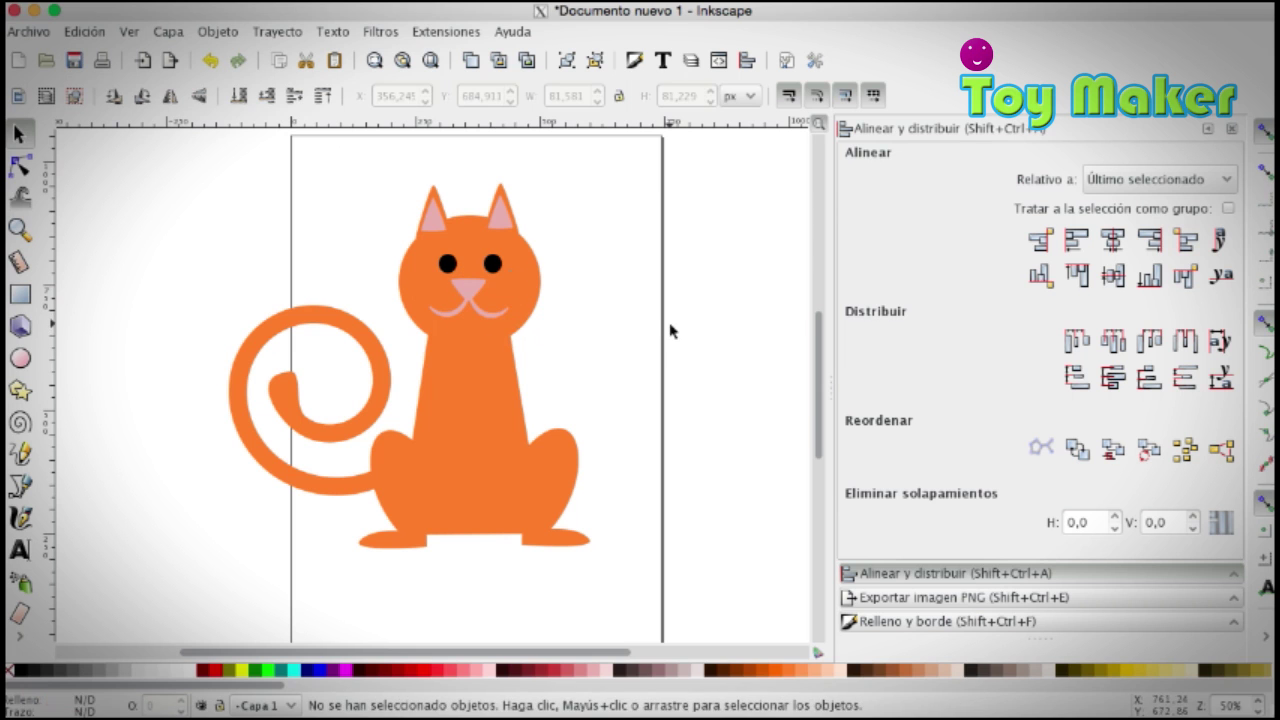
Step: Union both mouth curves with the nose into one shape and nudge it into place
{"action": "left_click", "coordinate": [497, 315]}
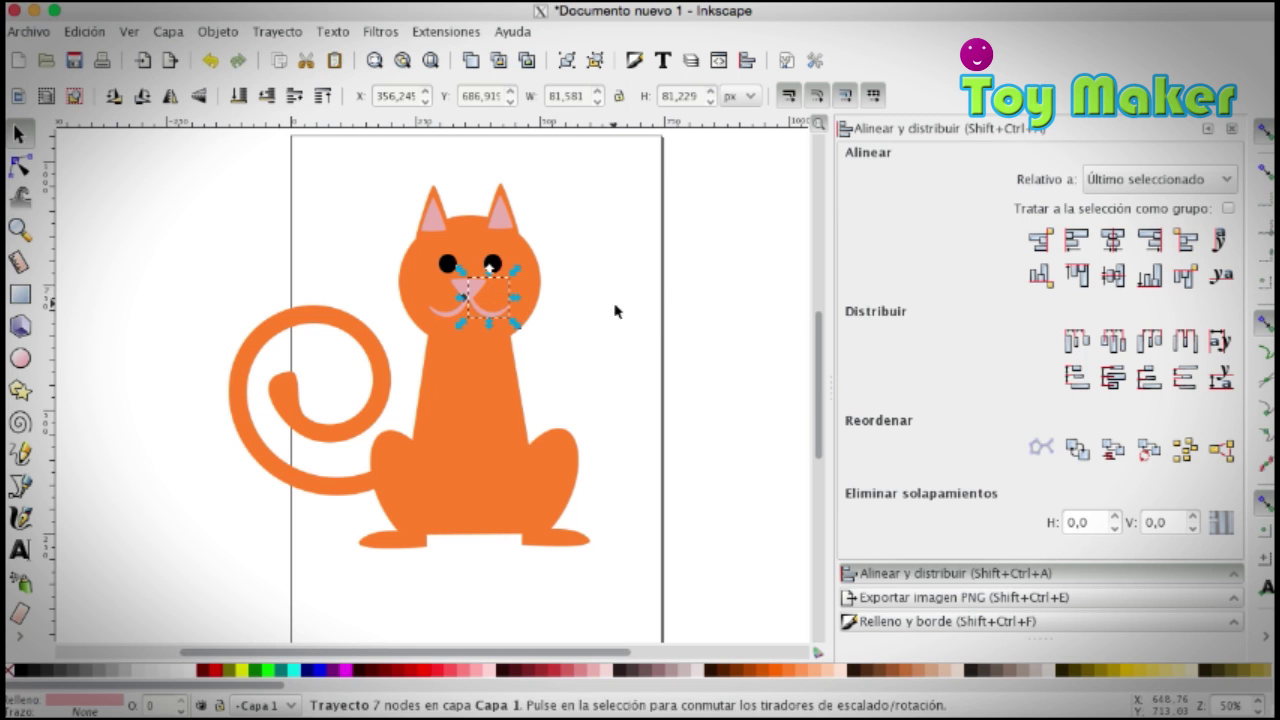
{"action": "left_click", "coordinate": [455, 307], "text": "shift"}
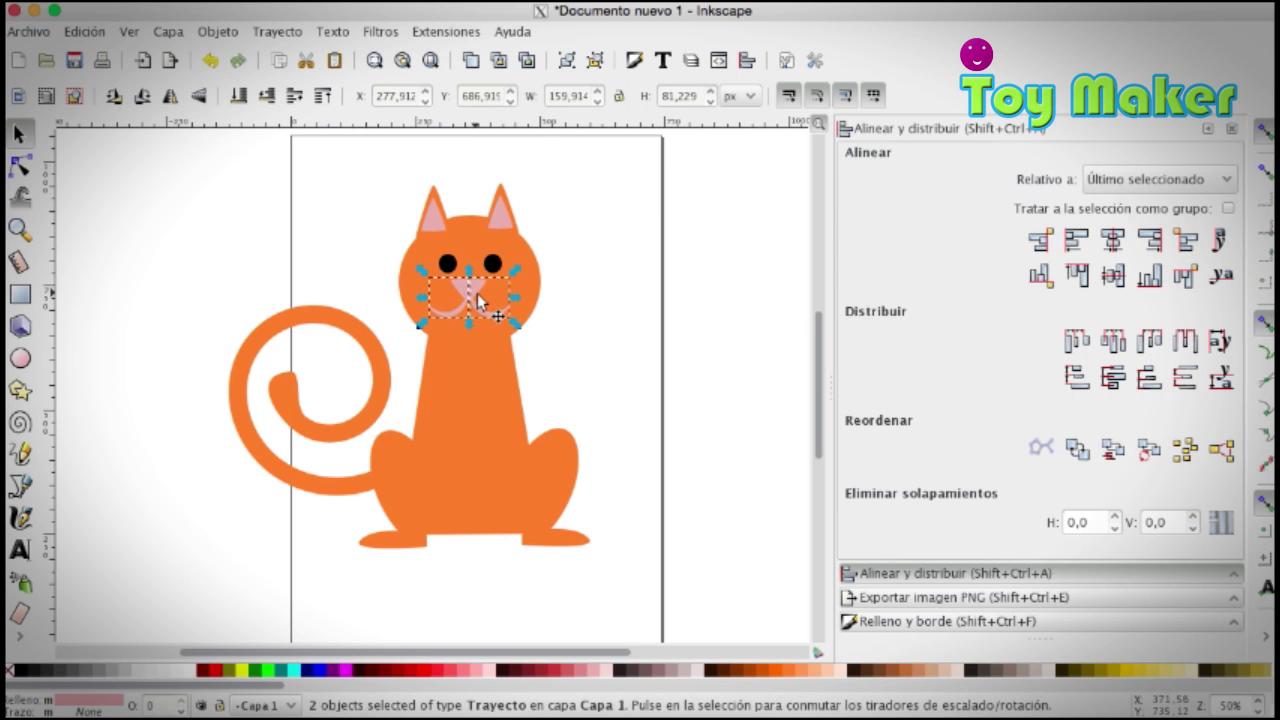
{"action": "left_click", "coordinate": [455, 290], "text": "shift"}
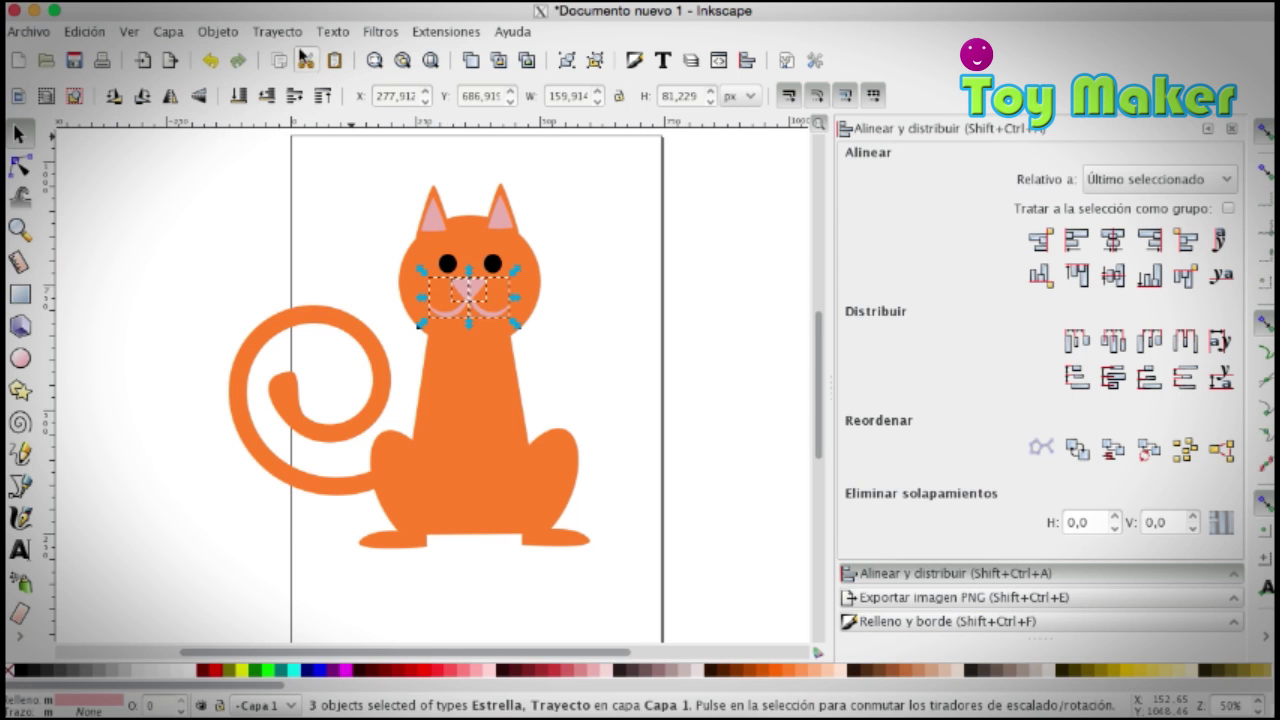
{"action": "left_click", "coordinate": [277, 31]}
{"action": "left_click", "coordinate": [290, 143]}
{"action": "left_click_drag", "start_coordinate": [496, 325], "coordinate": [495, 317]}
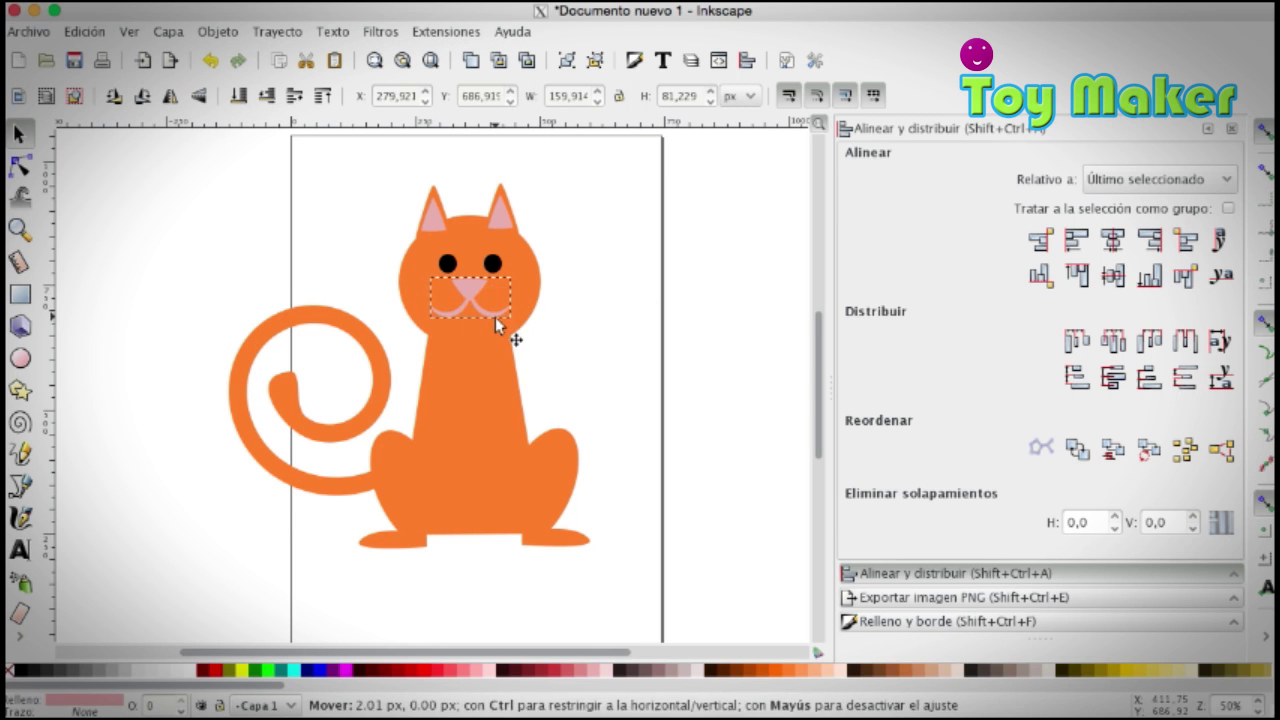
{"action": "left_click", "coordinate": [600, 324]}
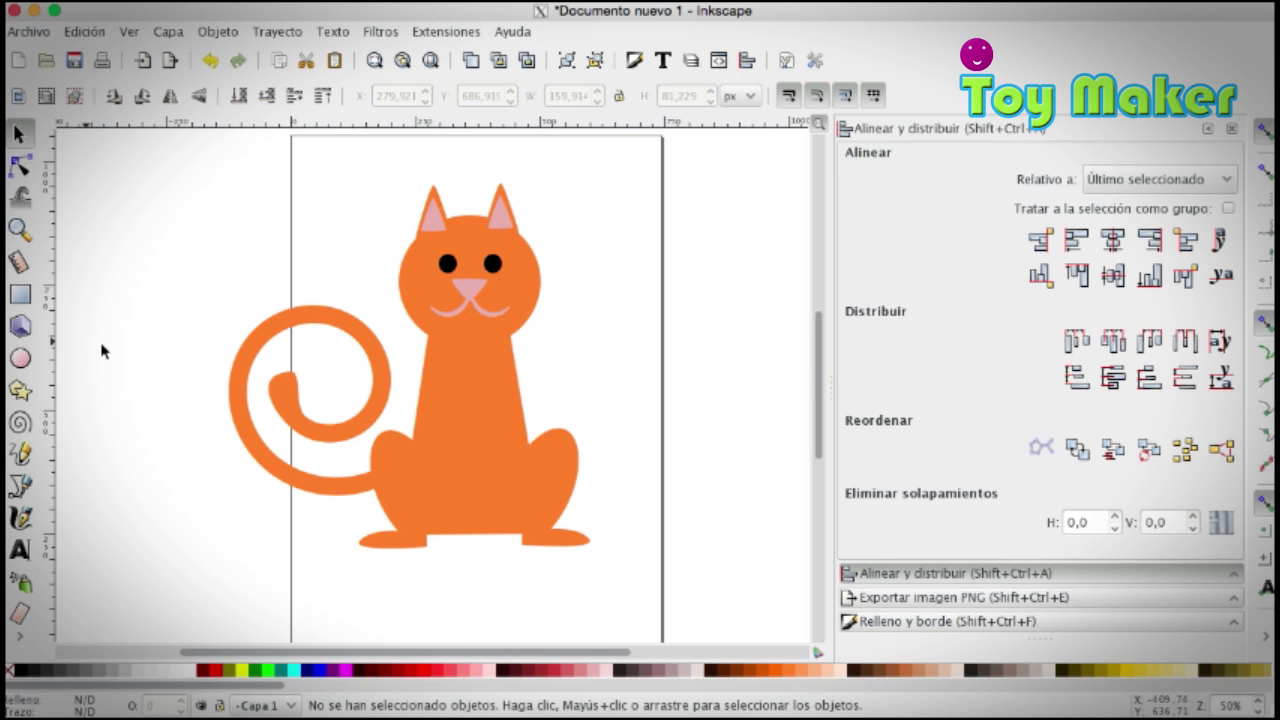
Step: Set the Pencil shape to 'Triángulo dentro' and draw three tapered whisker strokes
{"action": "left_click", "coordinate": [20, 453]}
{"action": "left_click_drag", "start_coordinate": [160, 293], "coordinate": [230, 265]}
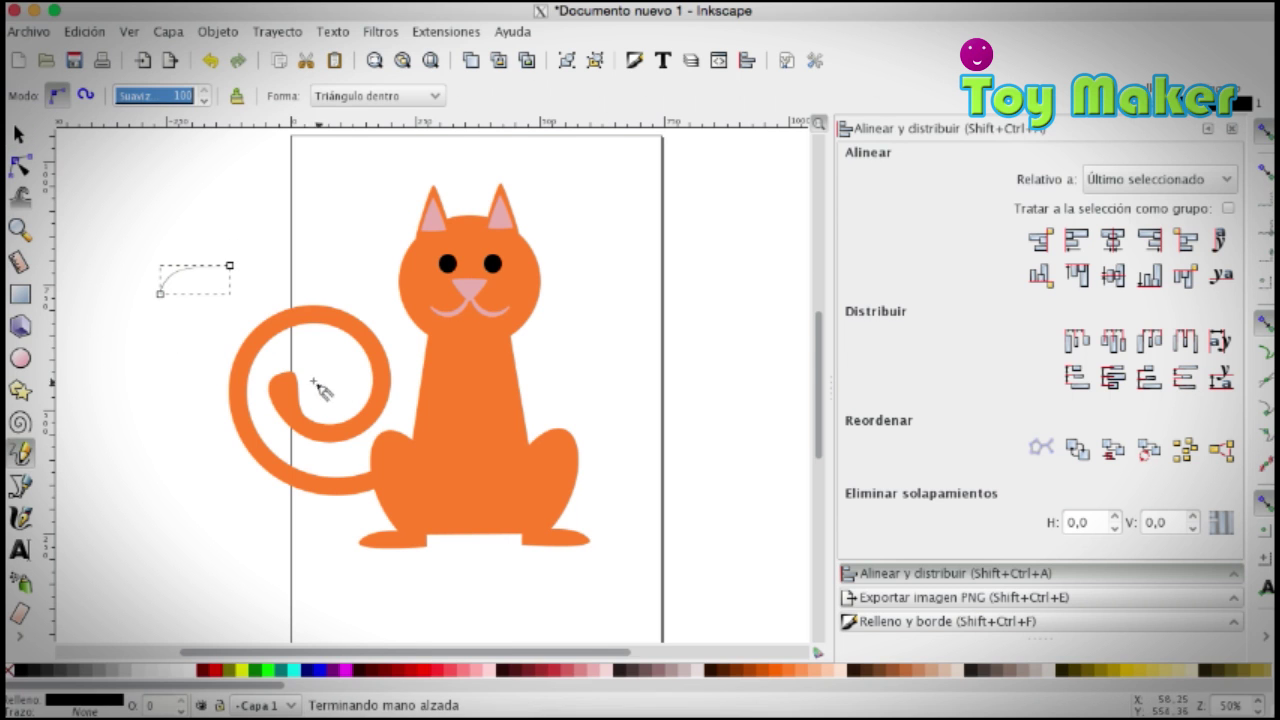
{"action": "key", "text": "ctrl+z"}
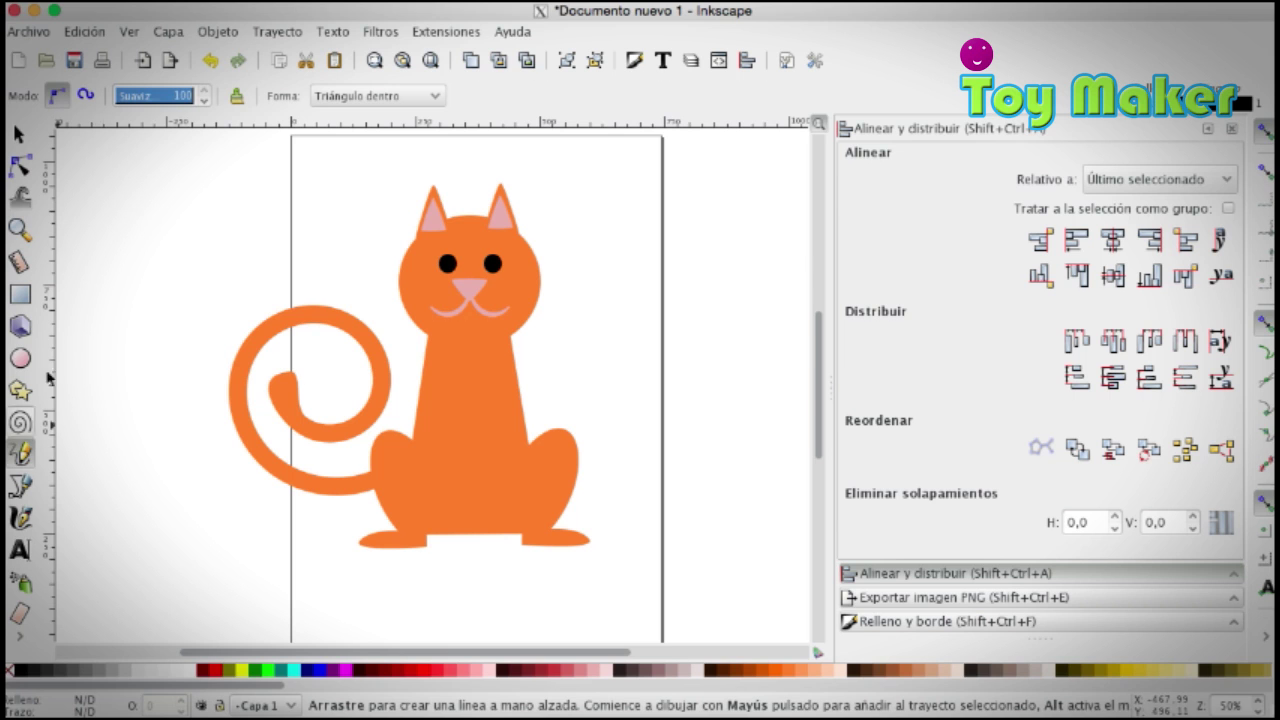
{"action": "left_click", "coordinate": [380, 96]}
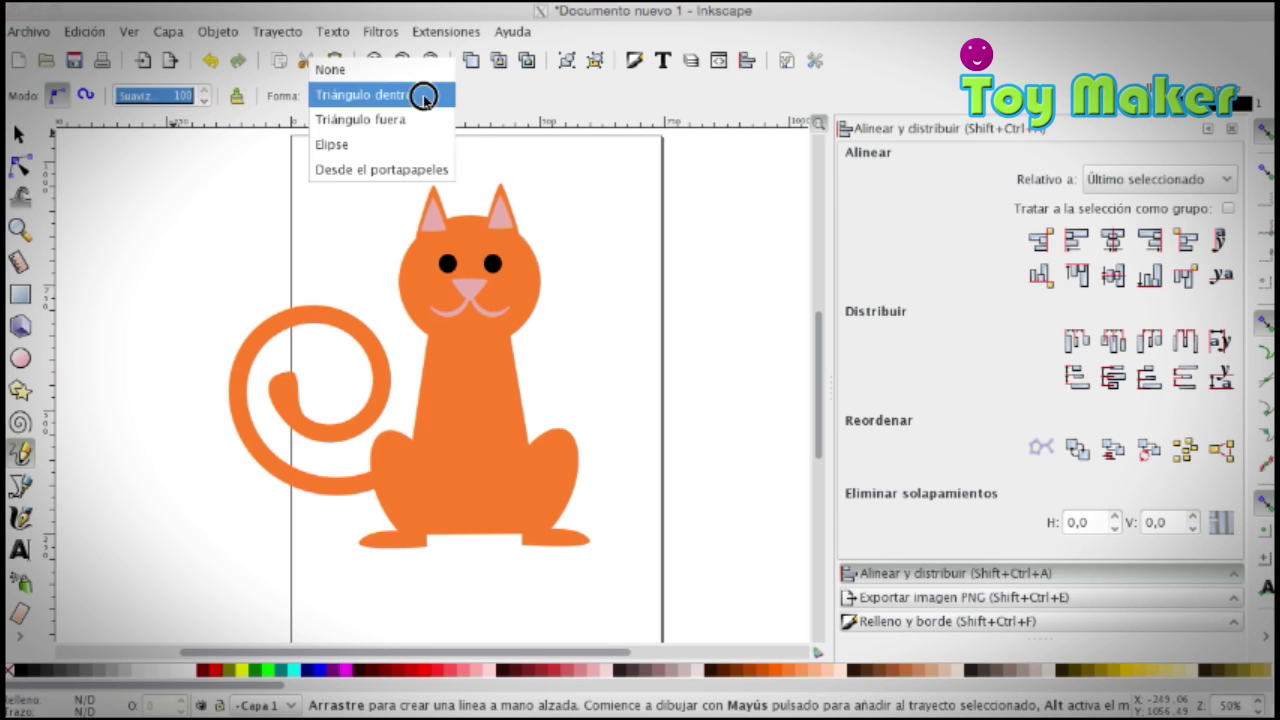
{"action": "left_click", "coordinate": [398, 95]}
{"action": "mouse_move", "coordinate": [193, 232]}
{"action": "left_mouse_down"}
{"action": "mouse_move", "coordinate": [257, 242]}
{"action": "mouse_move", "coordinate": [232, 280]}
{"action": "left_mouse_up"}
{"action": "left_click", "coordinate": [28, 137]}
Step: Move the three whiskers beside the right side of the cat's mouth
{"action": "mouse_move", "coordinate": [123, 177]}
{"action": "left_mouse_down"}
{"action": "mouse_move", "coordinate": [270, 308]}
{"action": "mouse_move", "coordinate": [322, 320]}
{"action": "left_mouse_up"}
{"action": "left_click", "coordinate": [236, 266]}
{"action": "key", "text": "z"}
{"action": "left_click", "coordinate": [464, 342]}
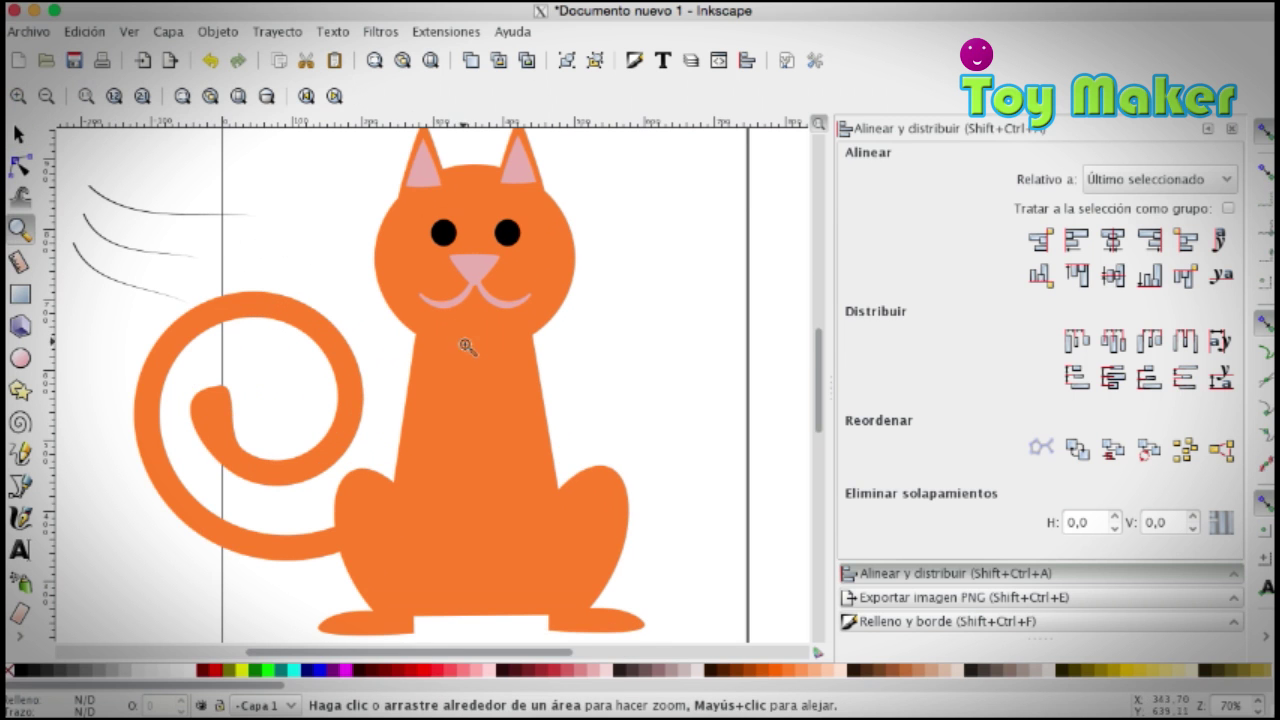
{"action": "key", "text": "s"}
{"action": "left_click_drag", "start_coordinate": [118, 202], "coordinate": [557, 290]}
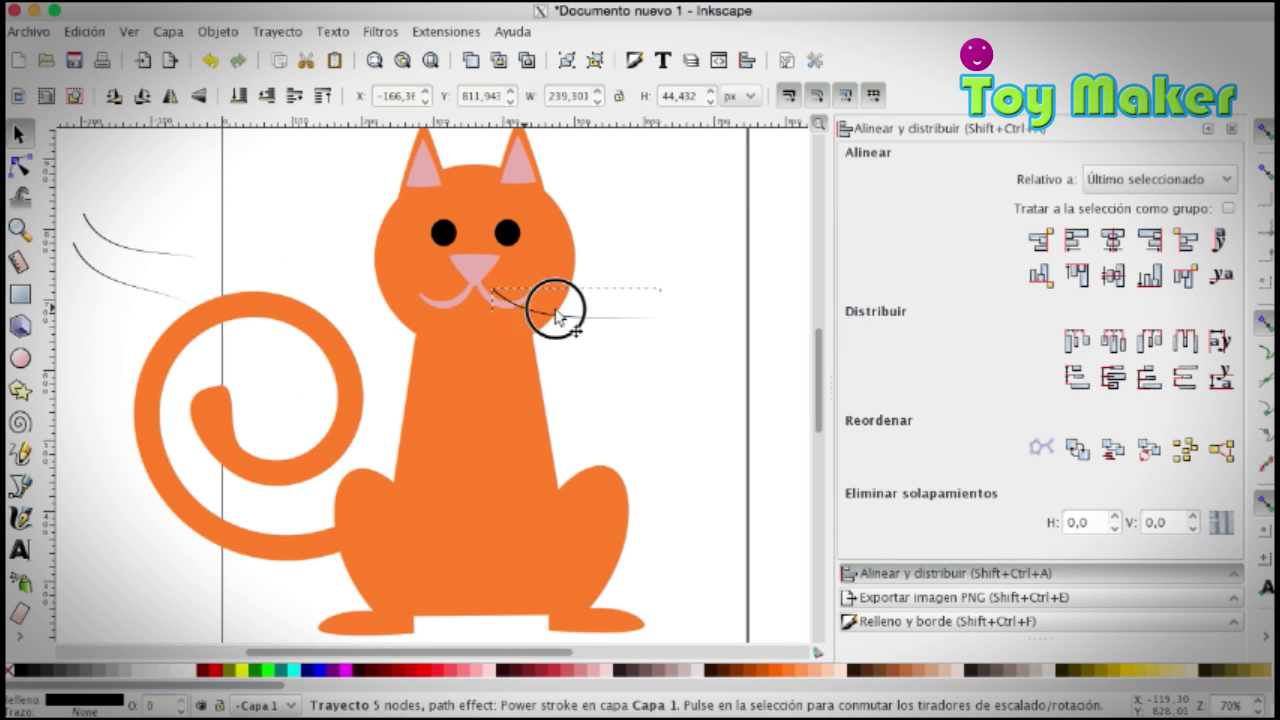
{"action": "left_click_drag", "start_coordinate": [169, 252], "coordinate": [611, 320]}
{"action": "left_click_drag", "start_coordinate": [165, 298], "coordinate": [600, 340]}
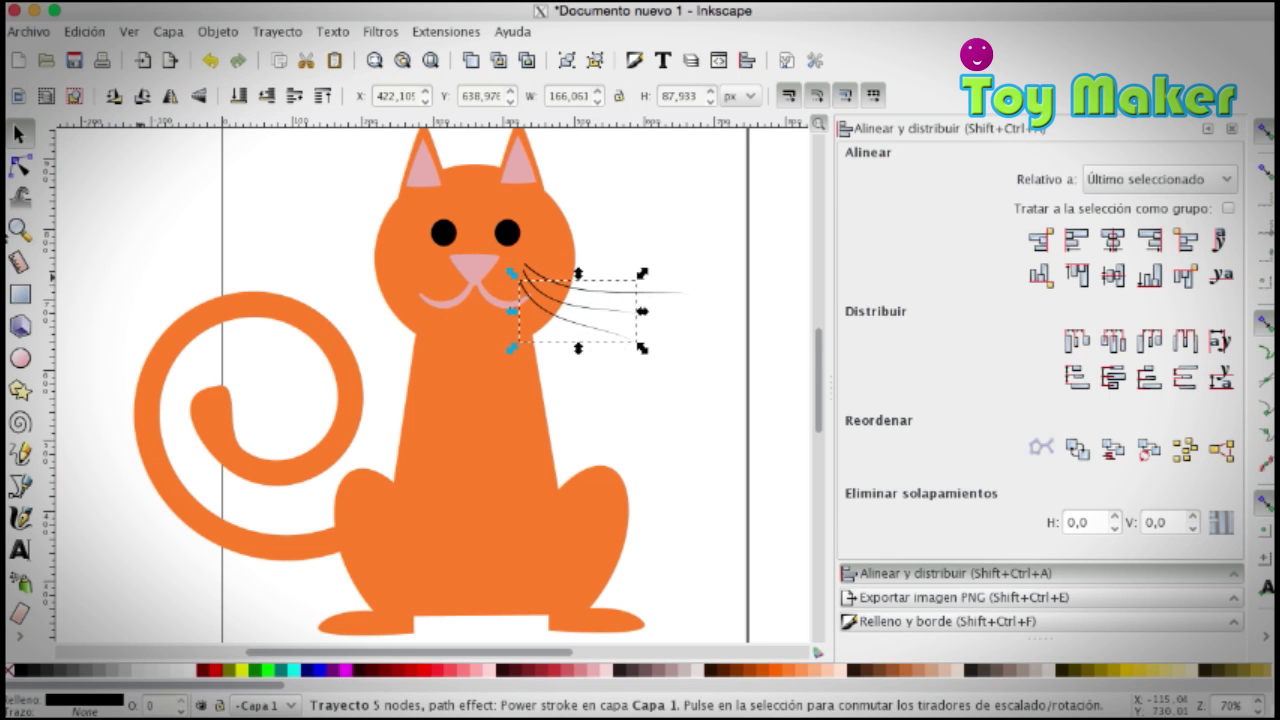
Step: Zoom in close on the whiskers to show their editable nodes
{"action": "left_click", "coordinate": [19, 165]}
{"action": "left_click", "coordinate": [19, 228]}
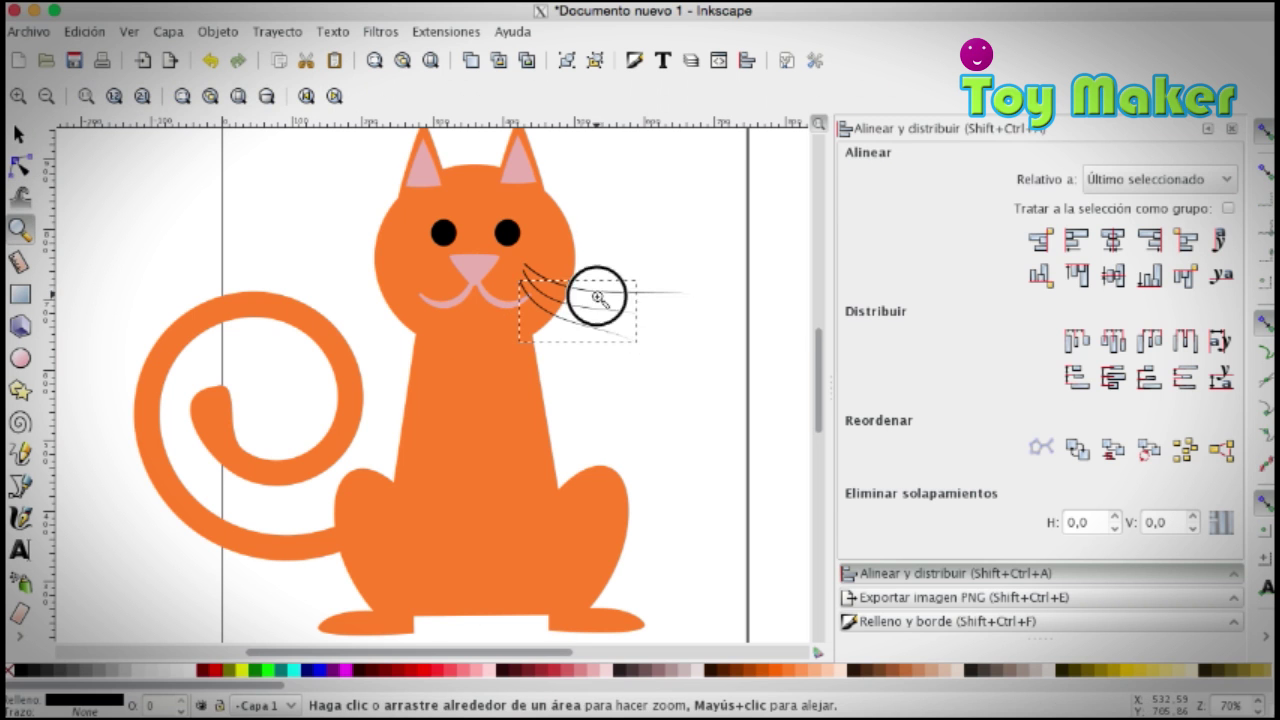
{"action": "left_click", "coordinate": [588, 292]}
{"action": "scroll", "coordinate": [590, 357], "scroll_direction": "up", "scroll_amount": 1}
Step: Widen the roots of the lower and top whiskers with their width points
{"action": "key", "text": "n"}
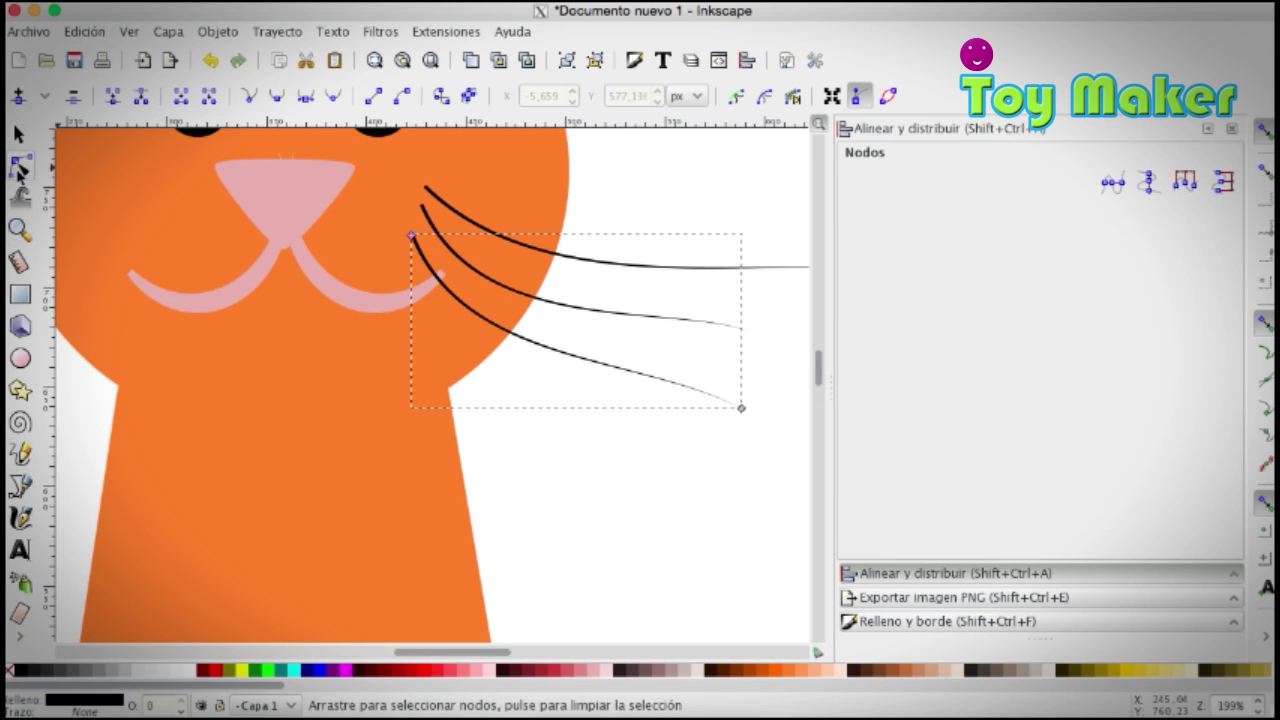
{"action": "mouse_move", "coordinate": [418, 240]}
{"action": "left_mouse_down"}
{"action": "mouse_move", "coordinate": [403, 242]}
{"action": "mouse_move", "coordinate": [424, 218]}
{"action": "left_mouse_up"}
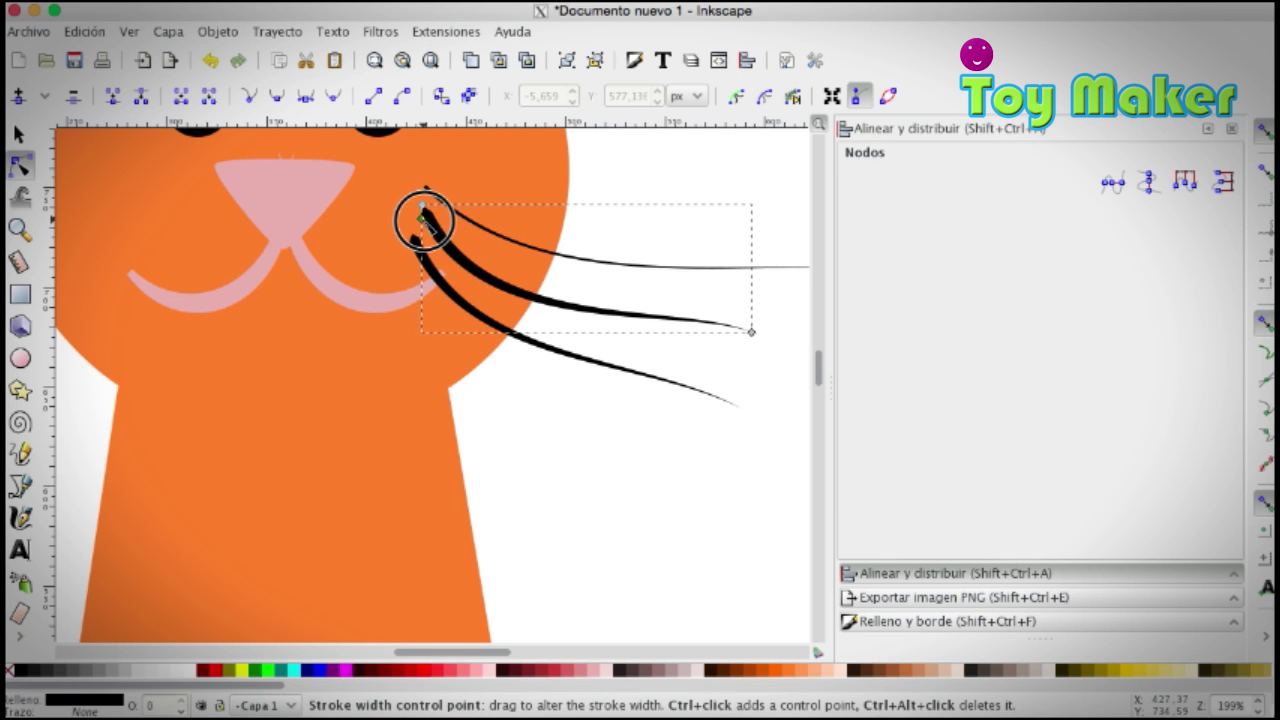
{"action": "left_click", "coordinate": [430, 205]}
{"action": "left_click_drag", "start_coordinate": [428, 200], "coordinate": [431, 195]}
Step: Shrink all three whiskers to about 180 × 89 px beside the right cheek
{"action": "left_click", "coordinate": [19, 228]}
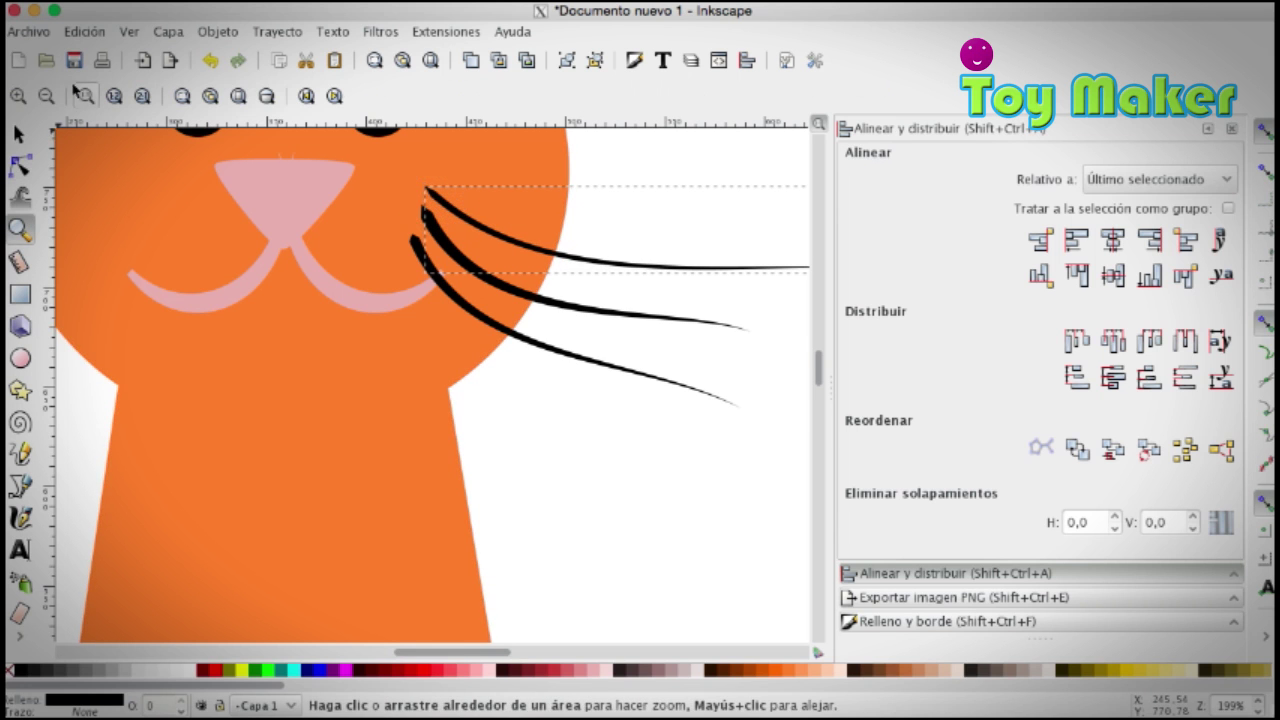
{"action": "left_click", "coordinate": [46, 96]}
{"action": "left_click", "coordinate": [46, 96]}
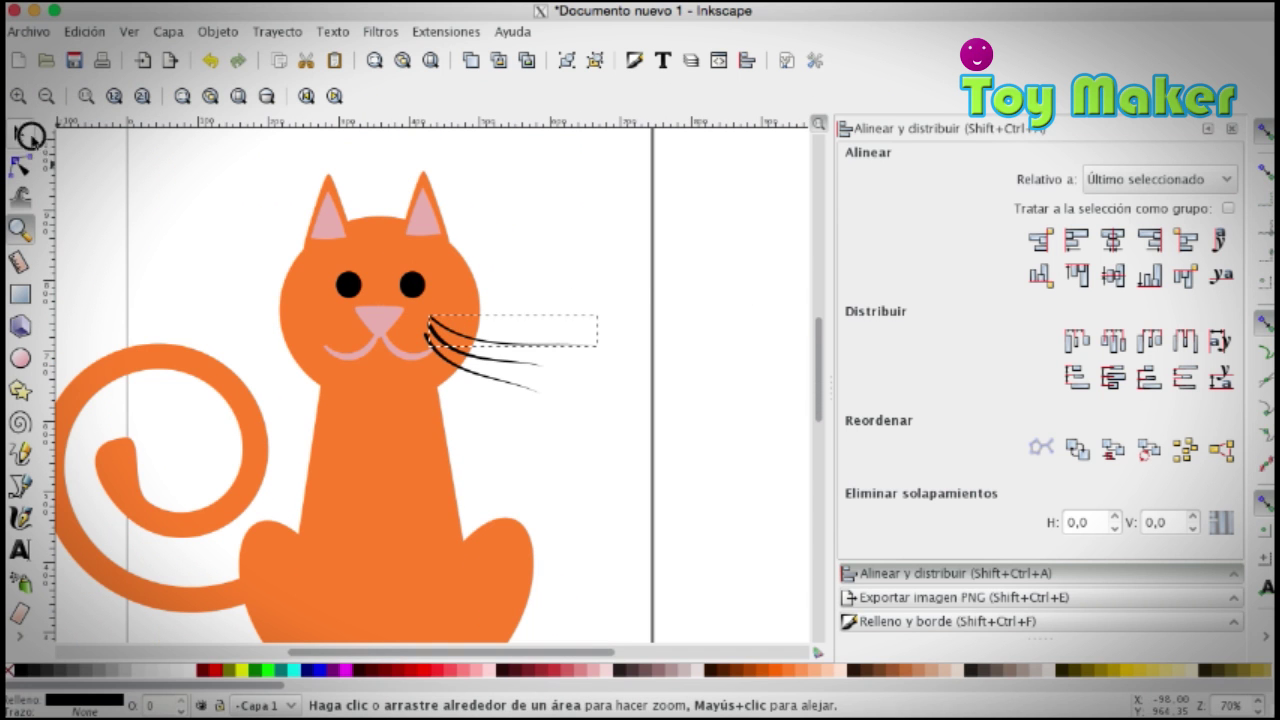
{"action": "left_click", "coordinate": [20, 134]}
{"action": "mouse_move", "coordinate": [466, 363]}
{"action": "left_mouse_down"}
{"action": "mouse_move", "coordinate": [455, 378]}
{"action": "mouse_move", "coordinate": [491, 350]}
{"action": "left_mouse_up"}
{"action": "left_click", "coordinate": [471, 371]}
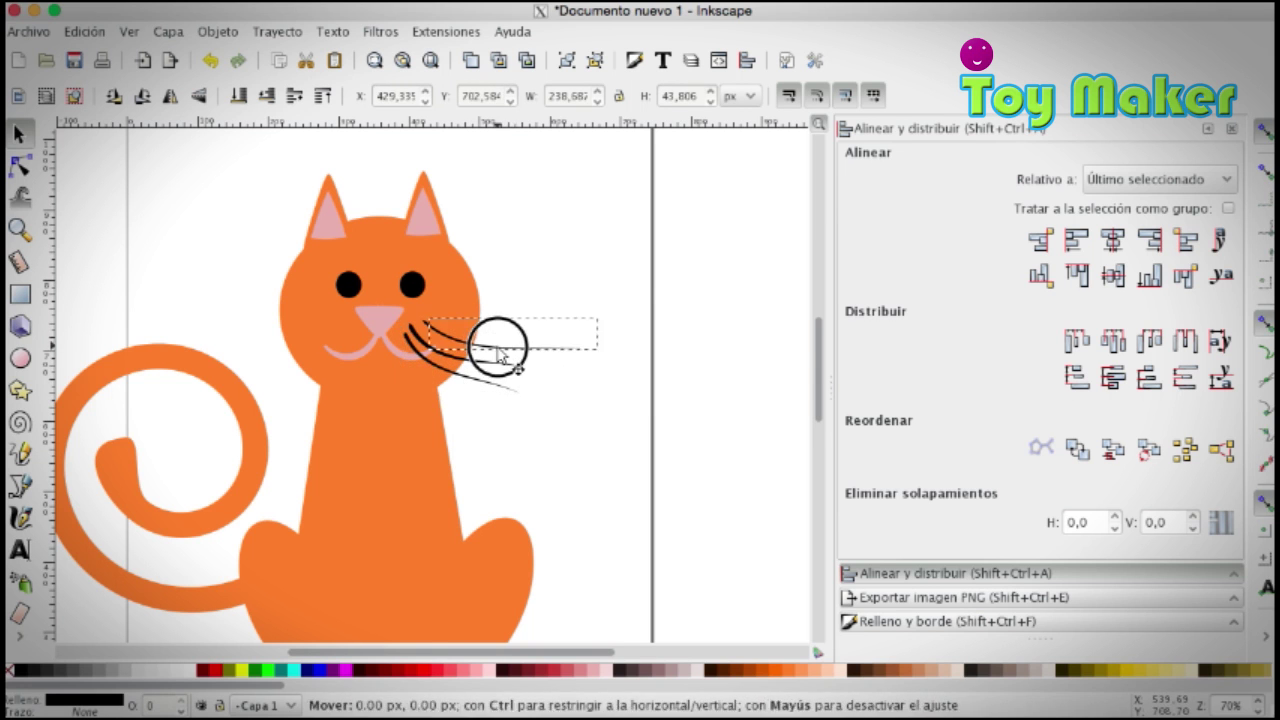
{"action": "left_click", "coordinate": [622, 403]}
{"action": "left_click_drag", "start_coordinate": [622, 403], "coordinate": [402, 318]}
{"action": "left_click_drag", "start_coordinate": [580, 404], "coordinate": [548, 400]}
{"action": "left_click", "coordinate": [561, 412]}
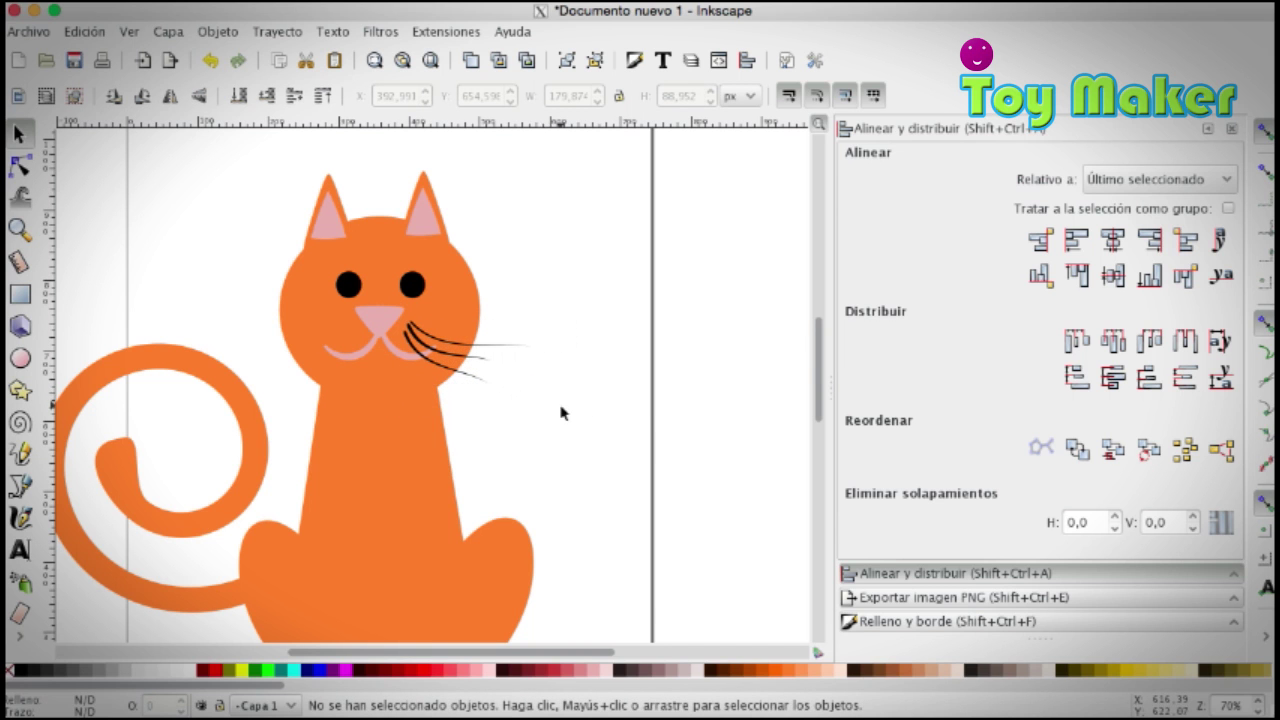
Step: Shorten one right-side whisker horizontally, then select all three whiskers
{"action": "left_click", "coordinate": [512, 348]}
{"action": "left_click_drag", "start_coordinate": [536, 342], "coordinate": [516, 345]}
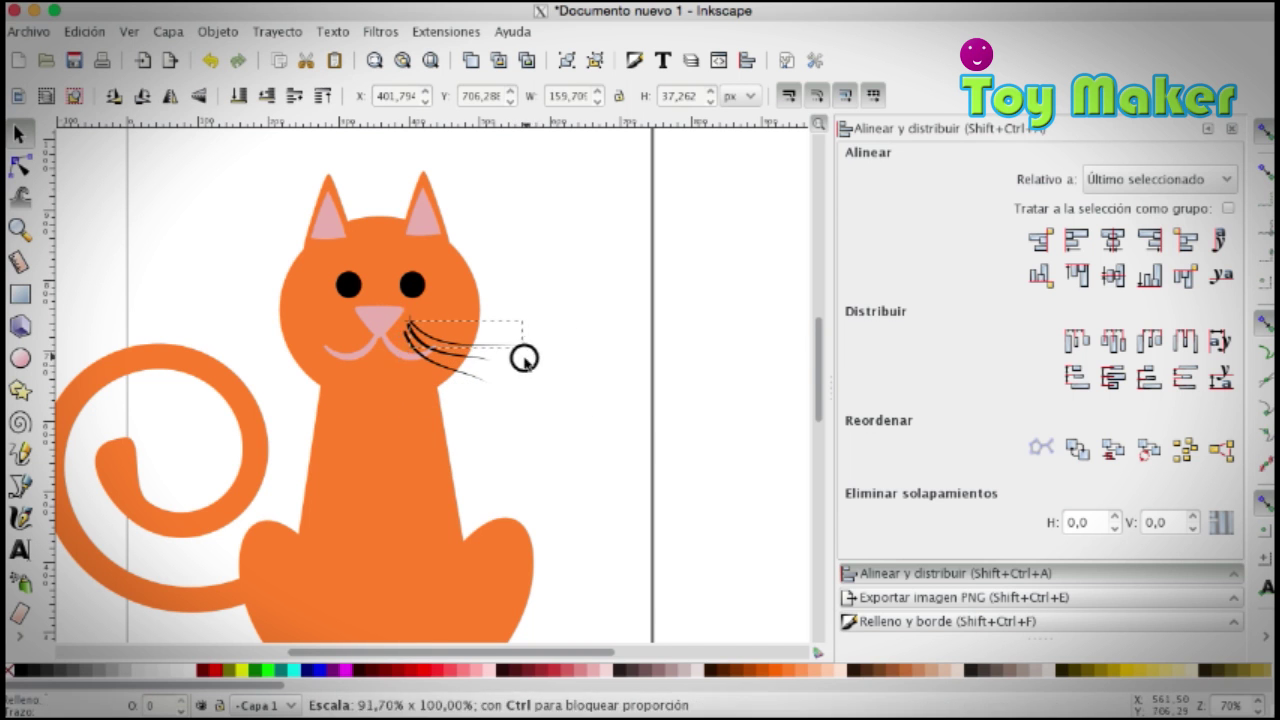
{"action": "left_click", "coordinate": [544, 405]}
{"action": "left_click_drag", "start_coordinate": [561, 423], "coordinate": [409, 318]}
{"action": "left_click", "coordinate": [218, 32]}
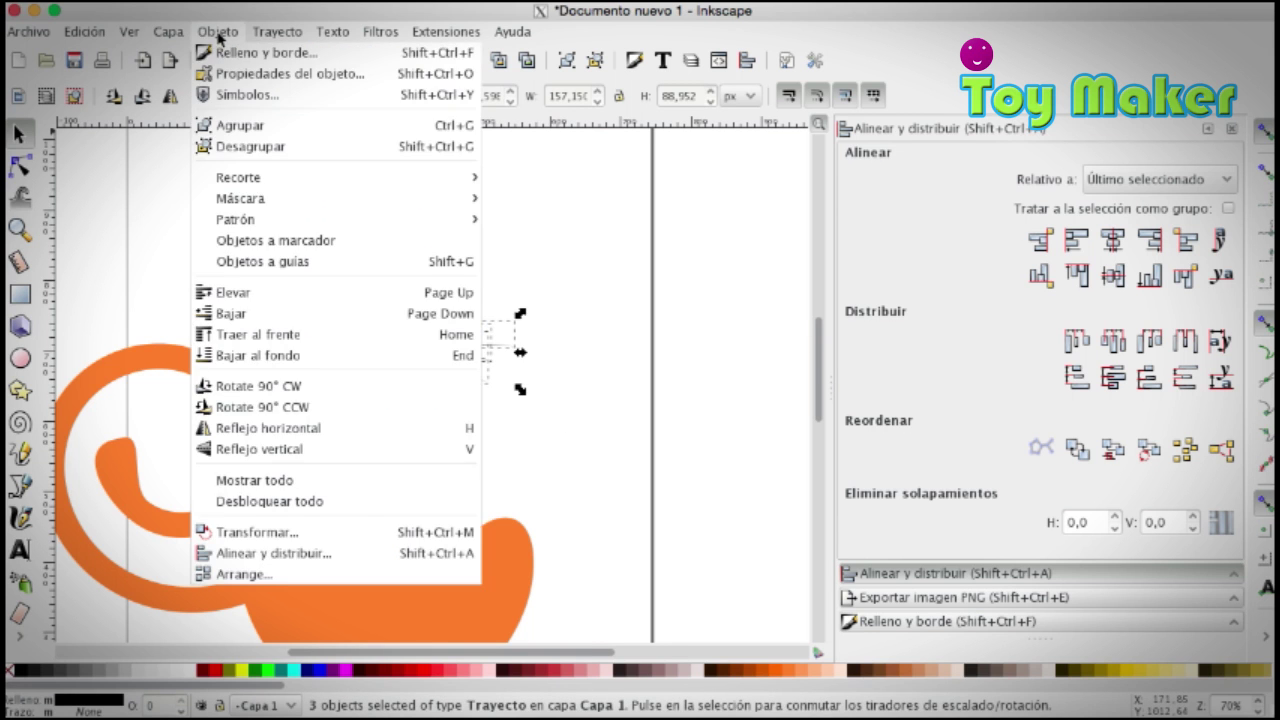
{"action": "key", "text": "Escape"}
{"action": "key", "text": "Escape"}
Step: Zoom in to reposition a node on the middle whisker, then zoom back out
{"action": "left_click", "coordinate": [19, 228]}
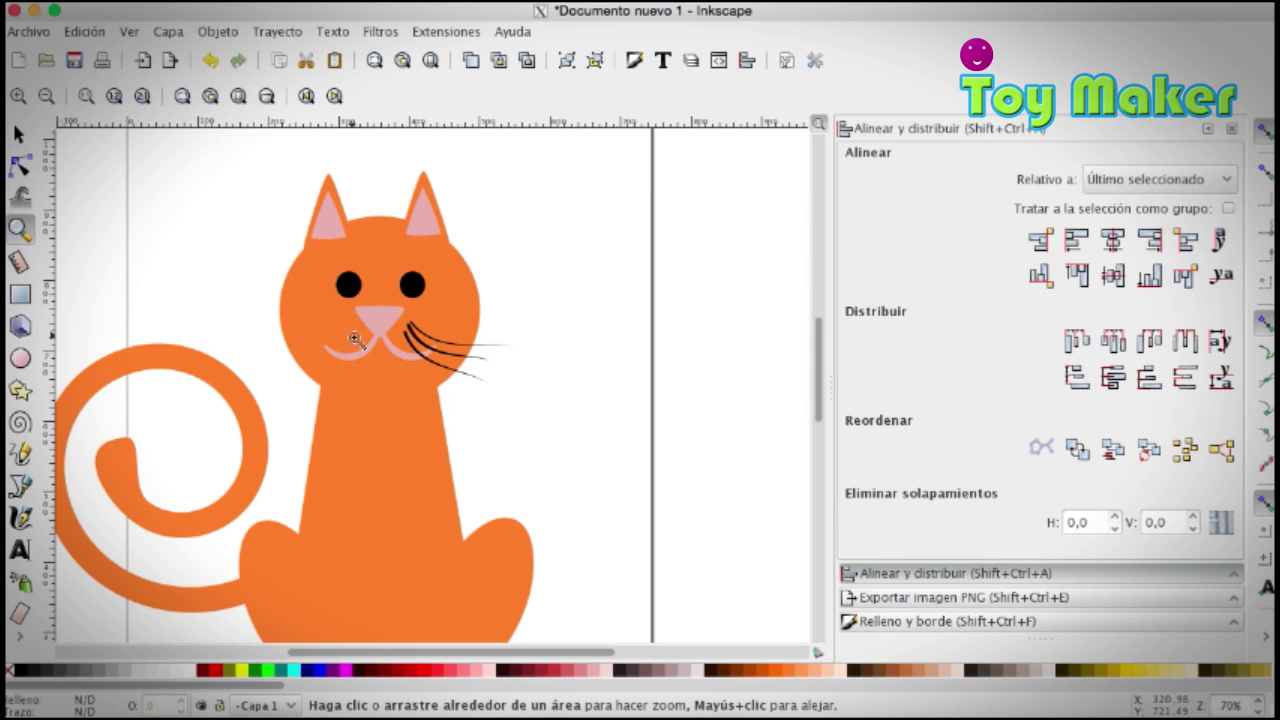
{"action": "left_click", "coordinate": [428, 337]}
{"action": "key", "text": "n"}
{"action": "left_click", "coordinate": [385, 360]}
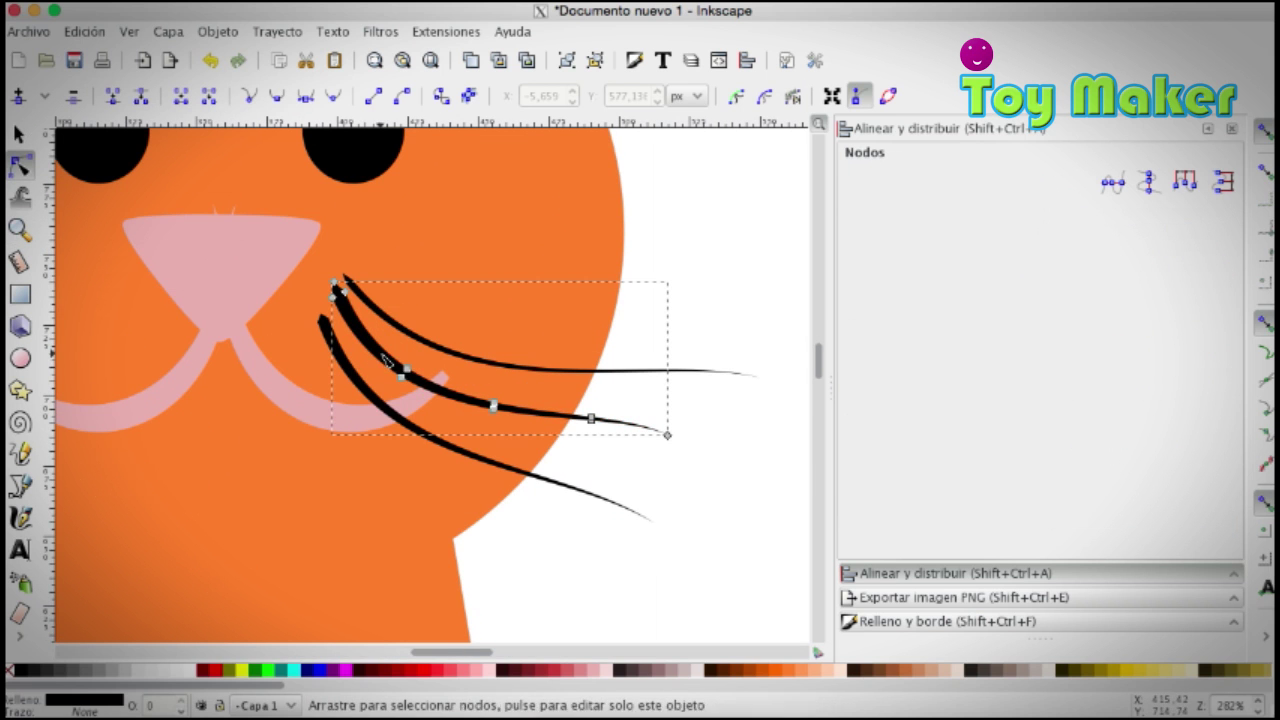
{"action": "left_click_drag", "start_coordinate": [403, 378], "coordinate": [405, 383]}
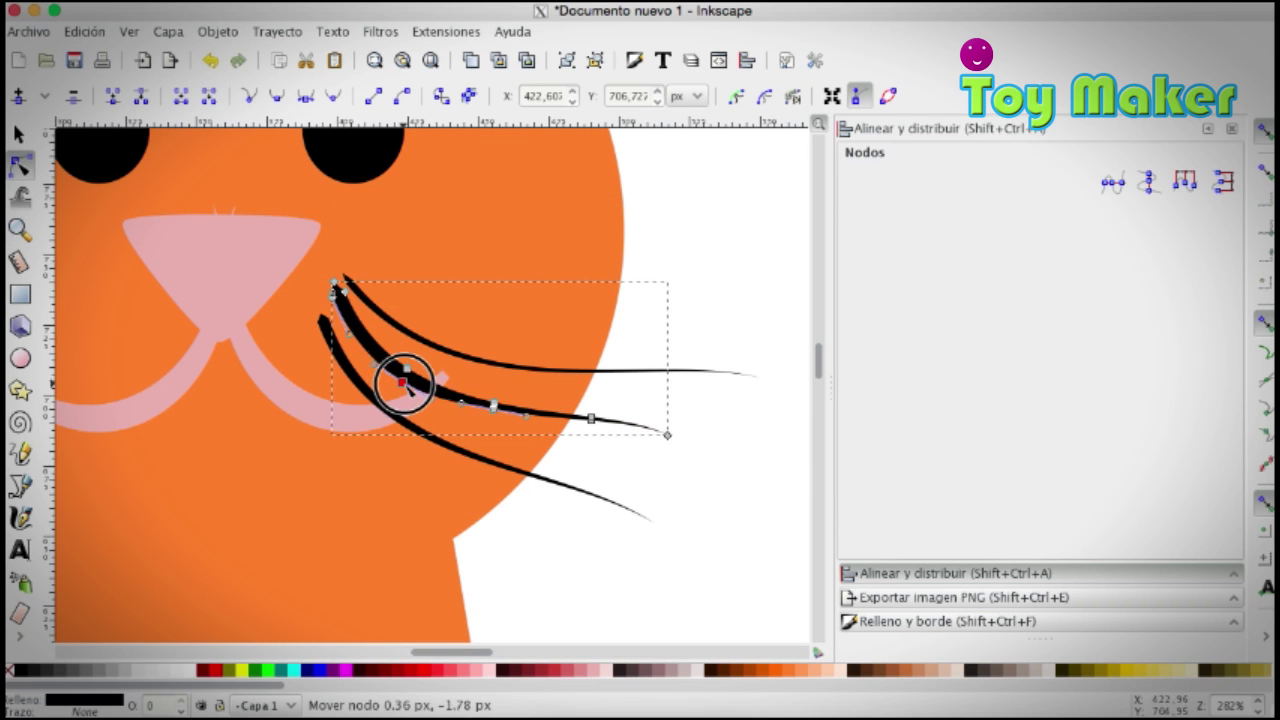
{"action": "left_click", "coordinate": [19, 228]}
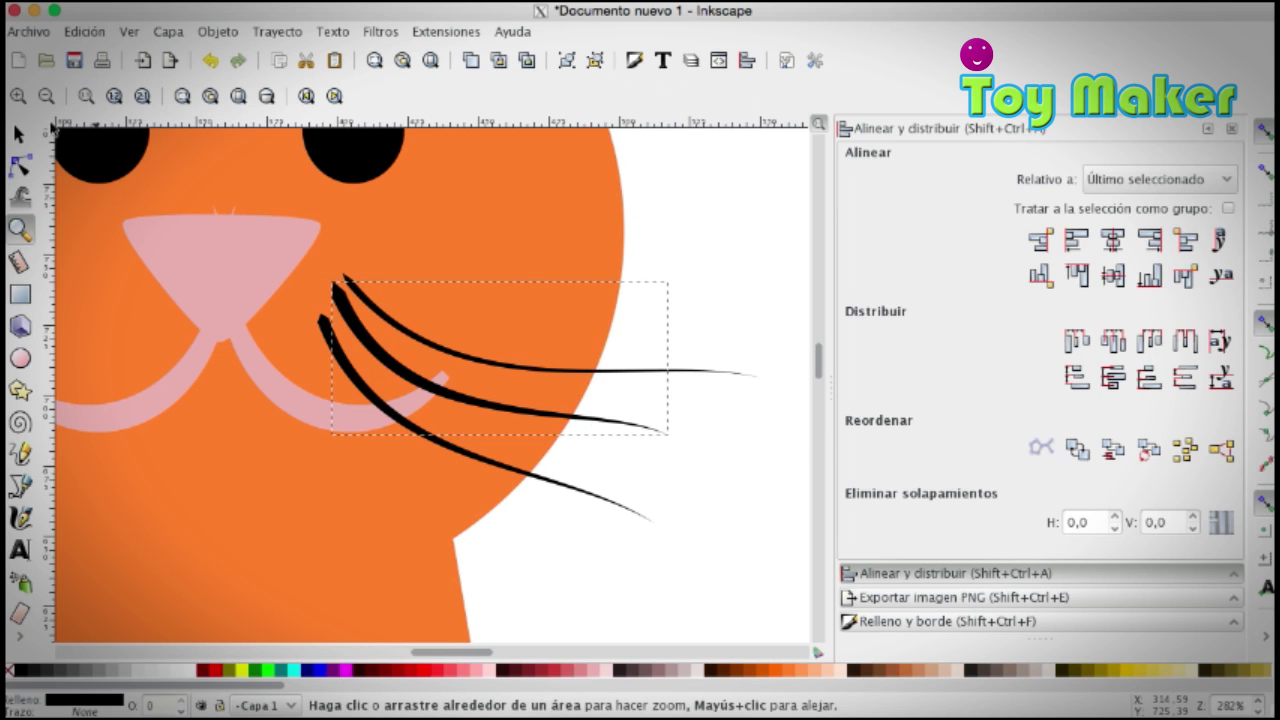
{"action": "left_click", "coordinate": [43, 99]}
Step: Duplicate the three whiskers and move the copy onto the cat's left cheek
{"action": "left_click", "coordinate": [19, 138]}
{"action": "left_click_drag", "start_coordinate": [586, 451], "coordinate": [398, 364]}
{"action": "key", "text": "ctrl+d"}
{"action": "left_click_drag", "start_coordinate": [481, 395], "coordinate": [370, 393]}
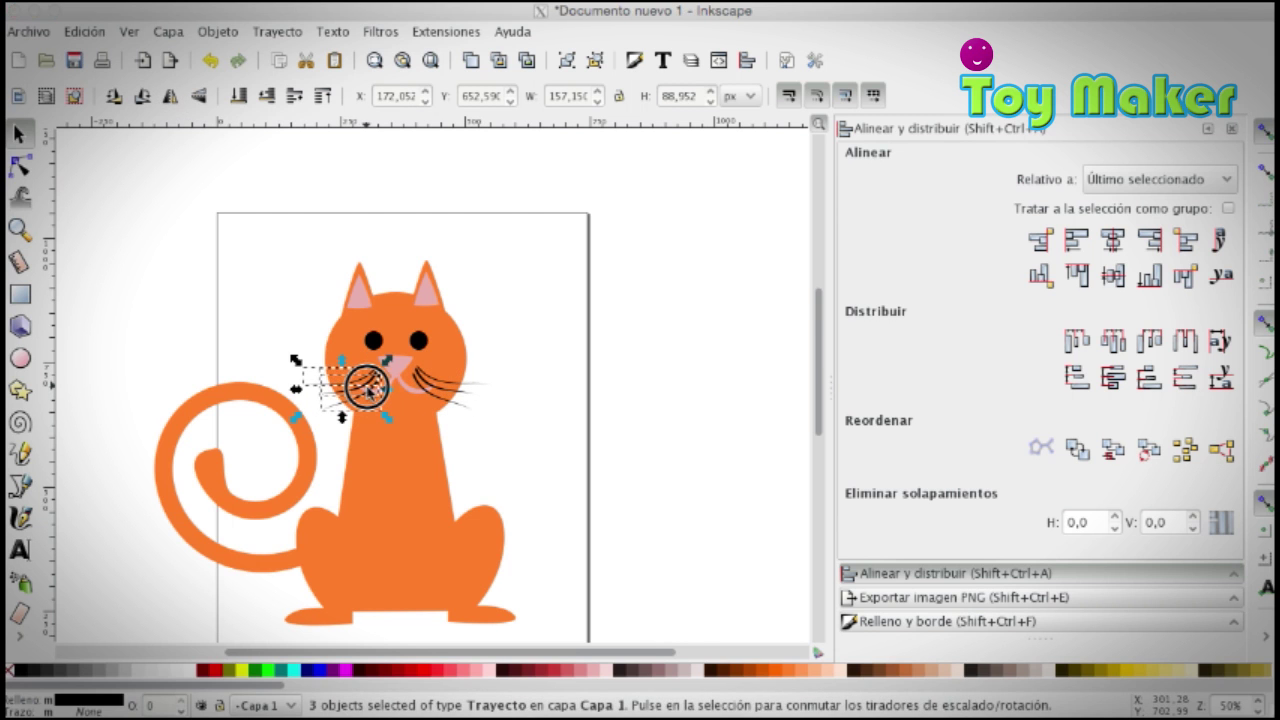
{"action": "left_click", "coordinate": [85, 237]}
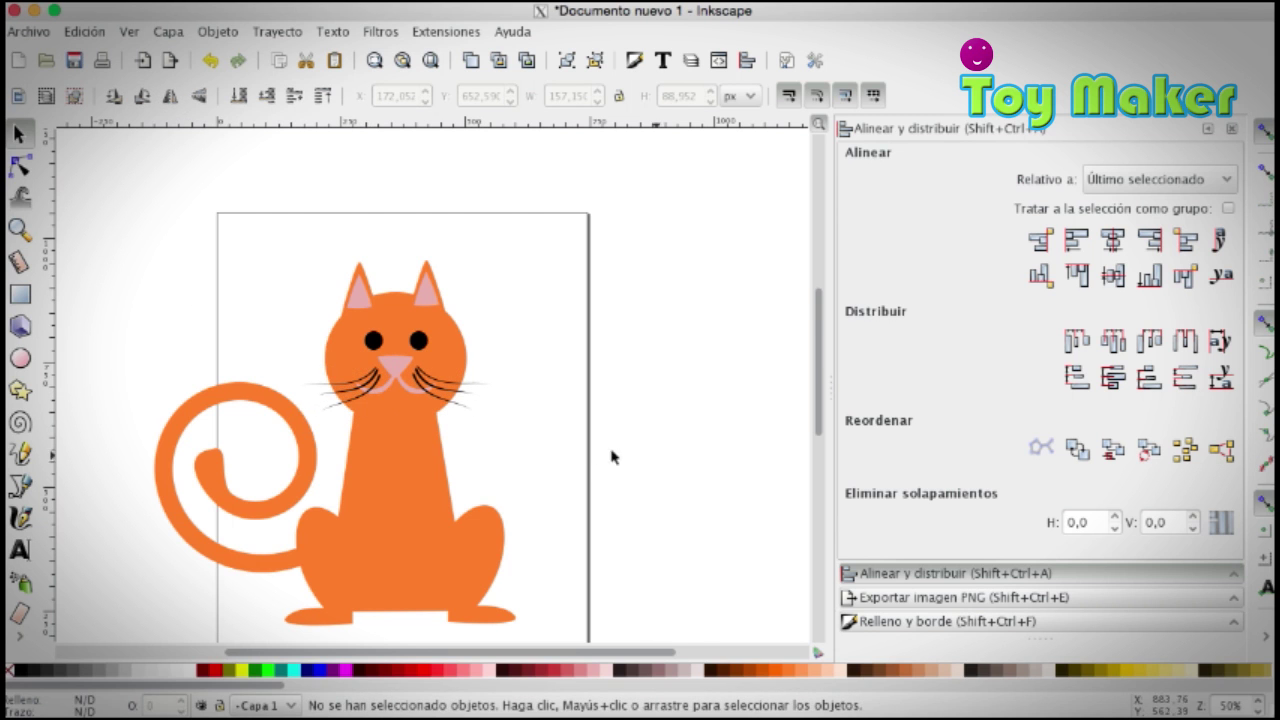
{"action": "scroll", "coordinate": [540, 457], "scroll_direction": "down", "scroll_amount": 1}
Step: Recolour the nose and both ears dark maroon
{"action": "scroll", "coordinate": [540, 457], "scroll_direction": "down", "scroll_amount": 1}
{"action": "left_click", "coordinate": [414, 290]}
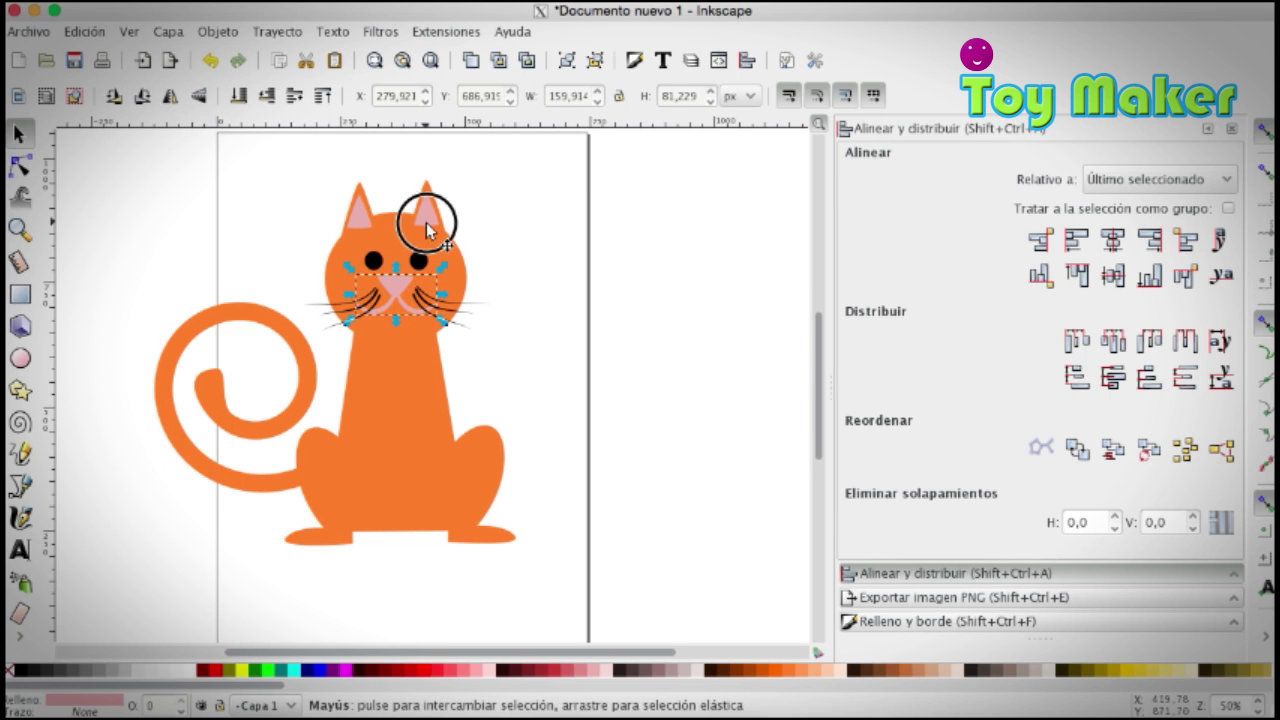
{"action": "left_click", "coordinate": [426, 230], "text": "shift"}
{"action": "left_click", "coordinate": [360, 212], "text": "shift"}
{"action": "left_click", "coordinate": [345, 670]}
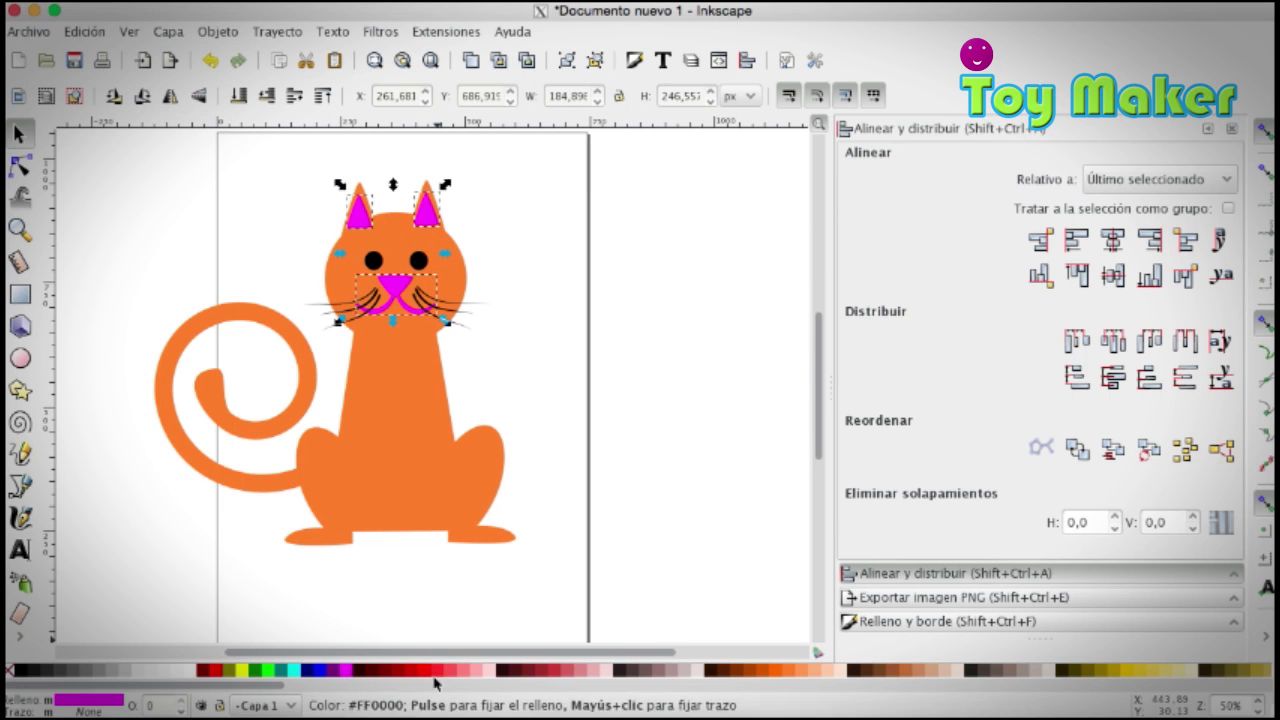
{"action": "left_click", "coordinate": [437, 670]}
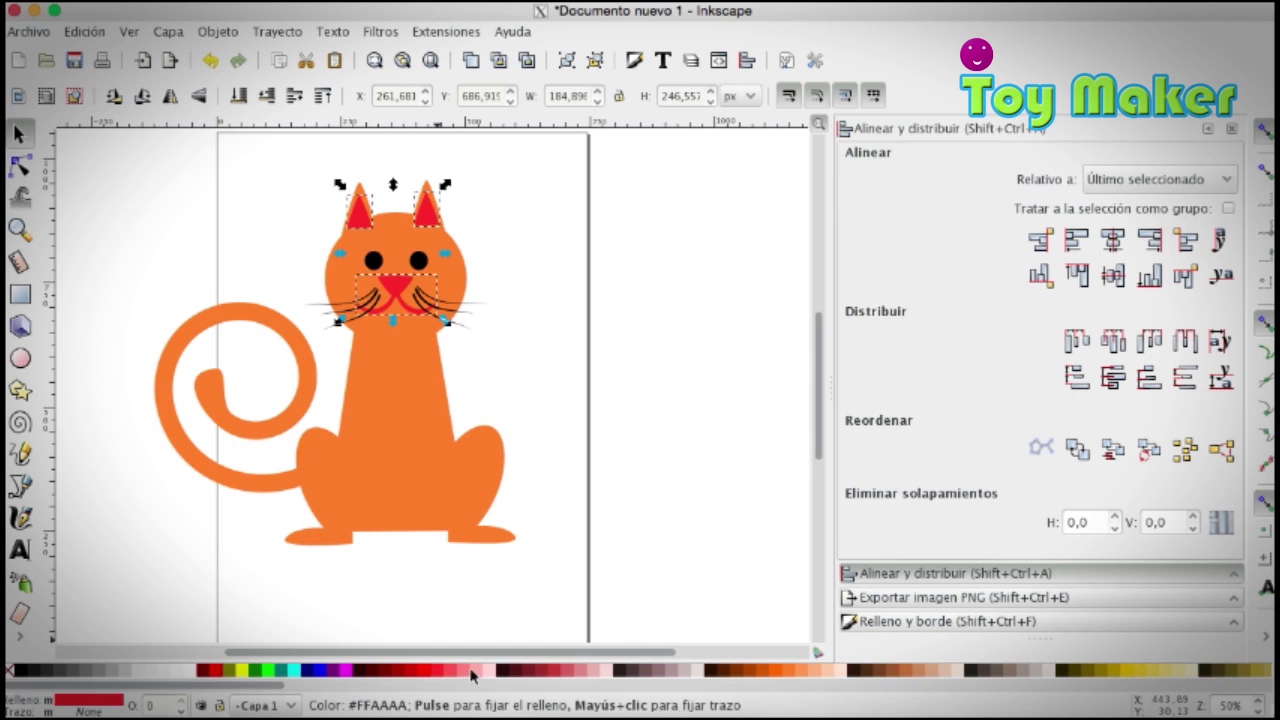
{"action": "left_click", "coordinate": [525, 670]}
{"action": "left_click", "coordinate": [587, 438]}
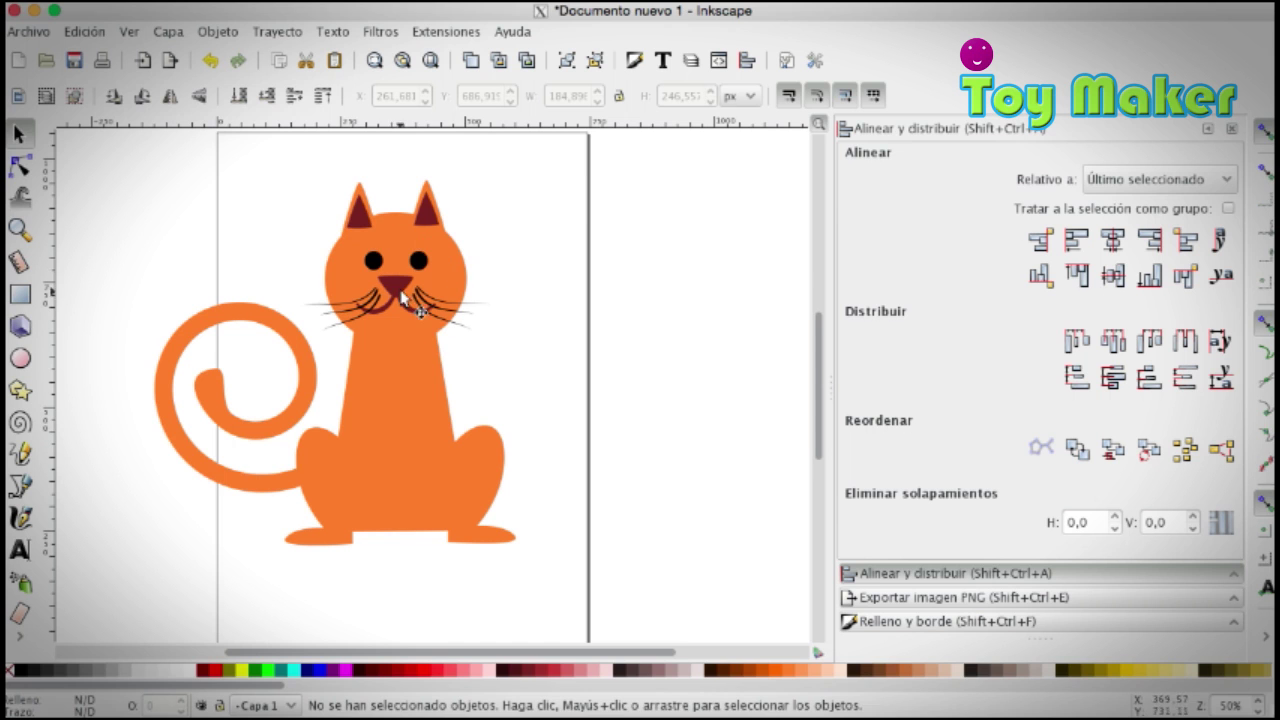
Step: Recolour both inner ears dark maroon too
{"action": "left_click", "coordinate": [434, 228], "text": "shift"}
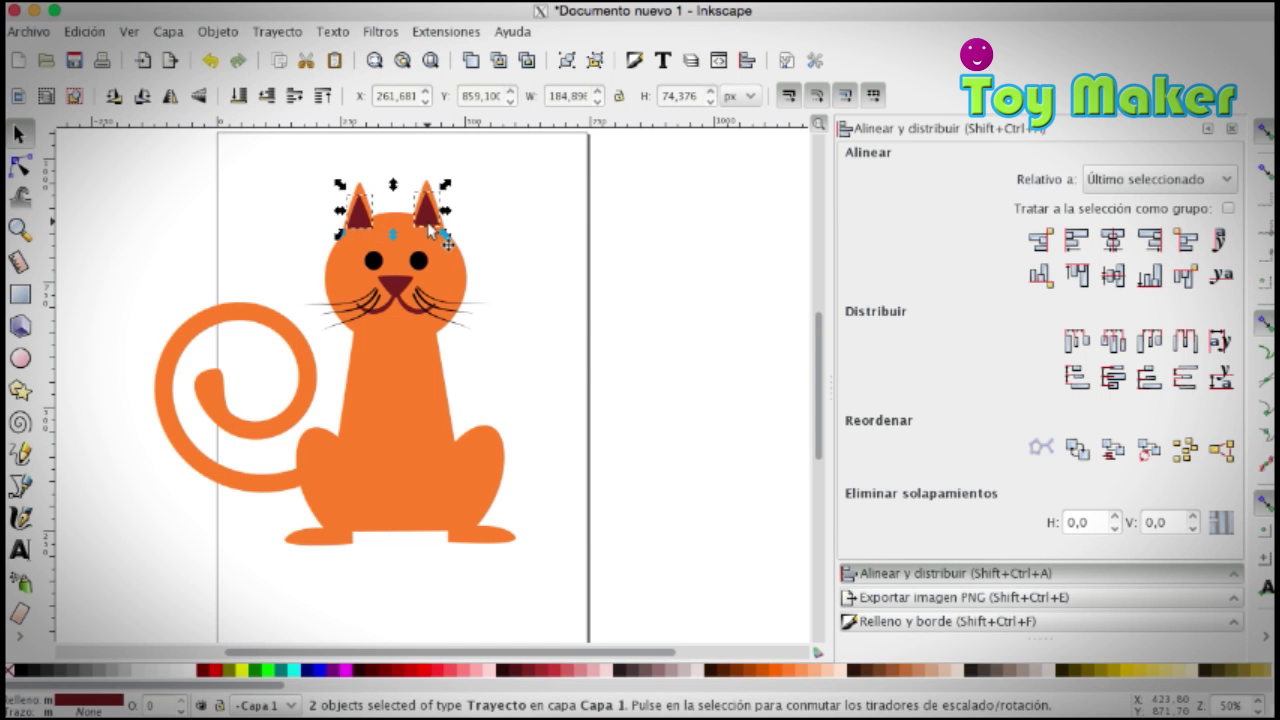
{"action": "left_click", "coordinate": [462, 672]}
{"action": "left_click", "coordinate": [493, 668]}
{"action": "left_click", "coordinate": [650, 566]}
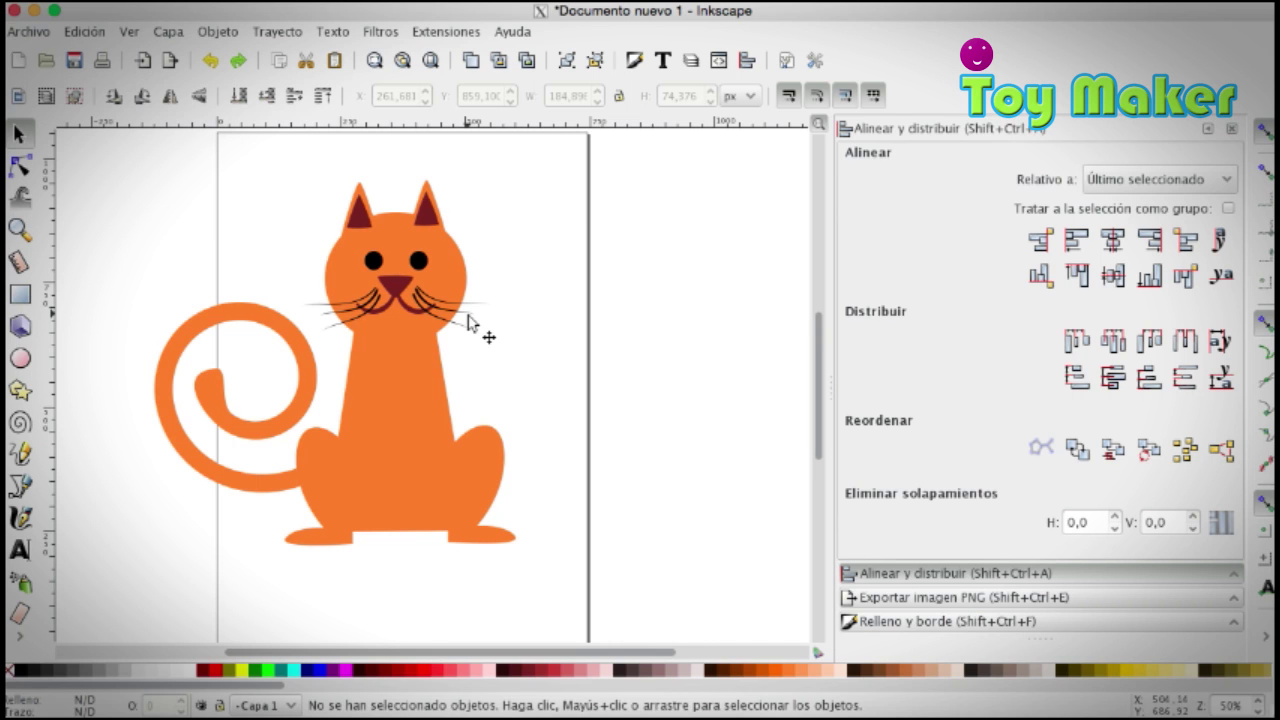
Step: Draw a full circle beside the page and squeeze it into a tall ellipse
{"action": "left_click", "coordinate": [20, 358]}
{"action": "left_click_drag", "start_coordinate": [607, 306], "coordinate": [697, 394]}
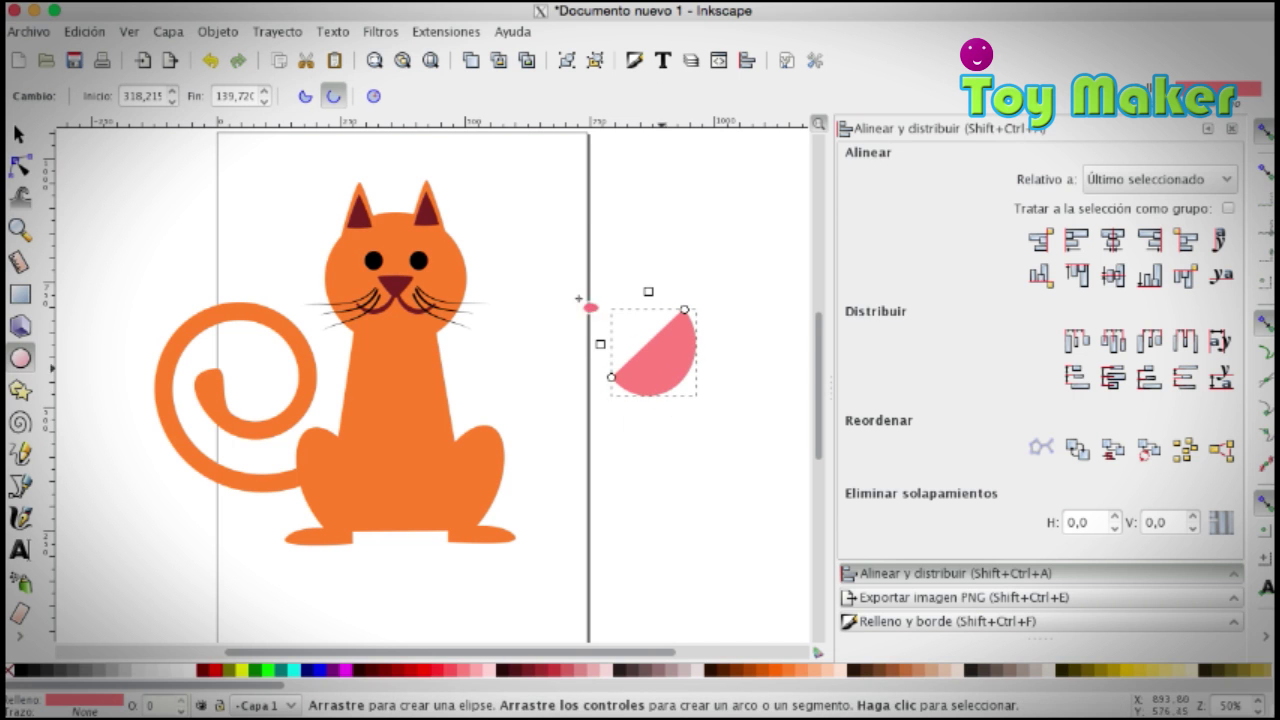
{"action": "left_click", "coordinate": [376, 104]}
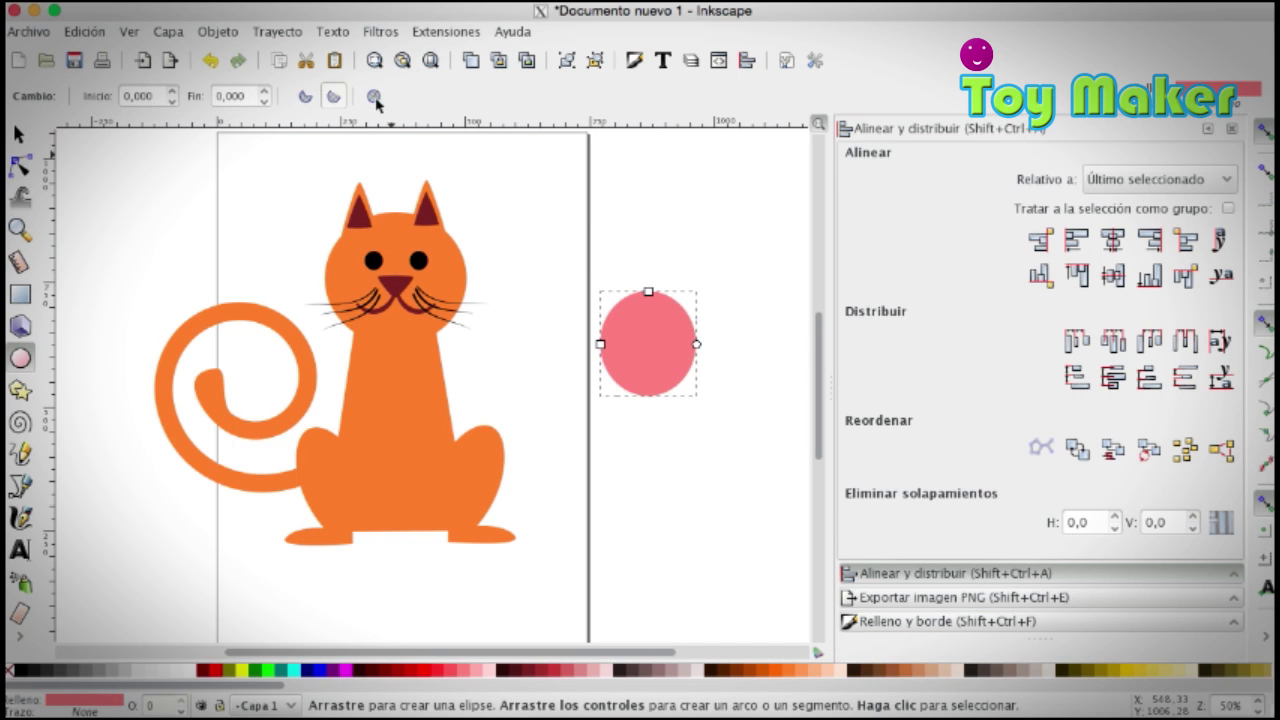
{"action": "key", "text": "s"}
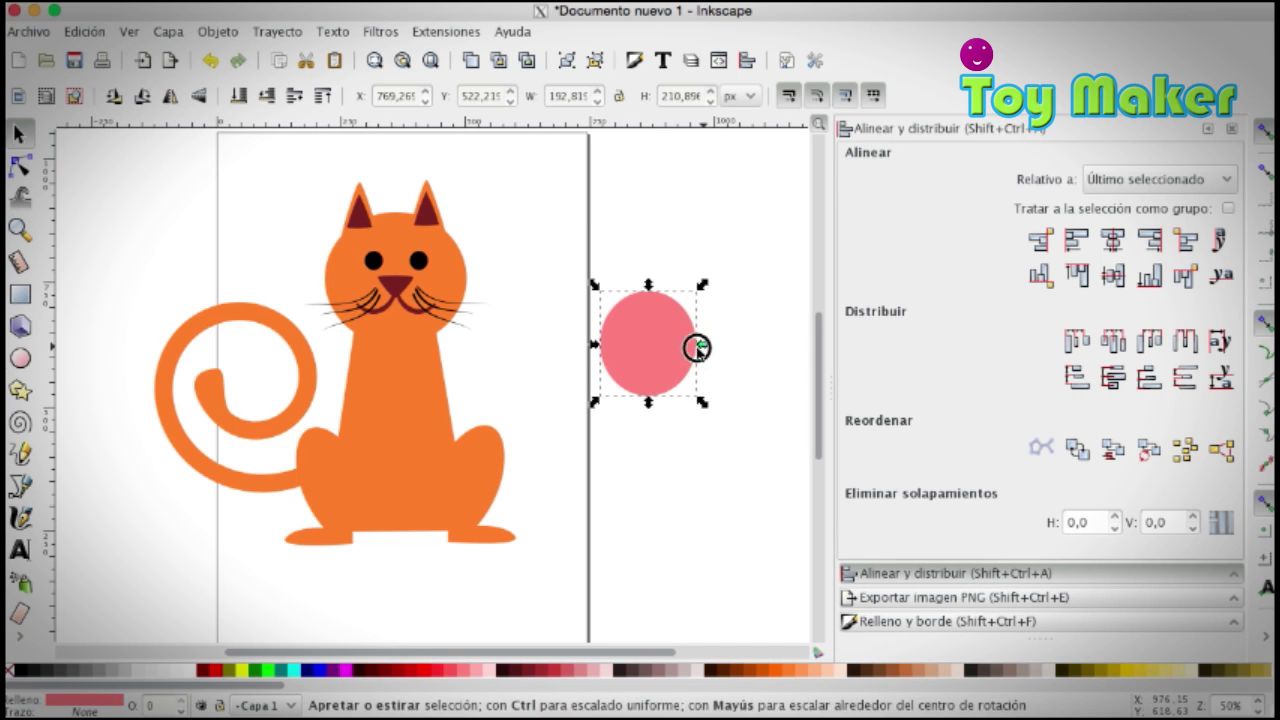
{"action": "left_click_drag", "start_coordinate": [697, 344], "coordinate": [630, 350]}
Step: Place the ellipse on the cat's belly and colour it light pink
{"action": "mouse_move", "coordinate": [437, 415]}
{"action": "left_mouse_down"}
{"action": "mouse_move", "coordinate": [408, 425]}
{"action": "mouse_move", "coordinate": [397, 490]}
{"action": "left_mouse_up"}
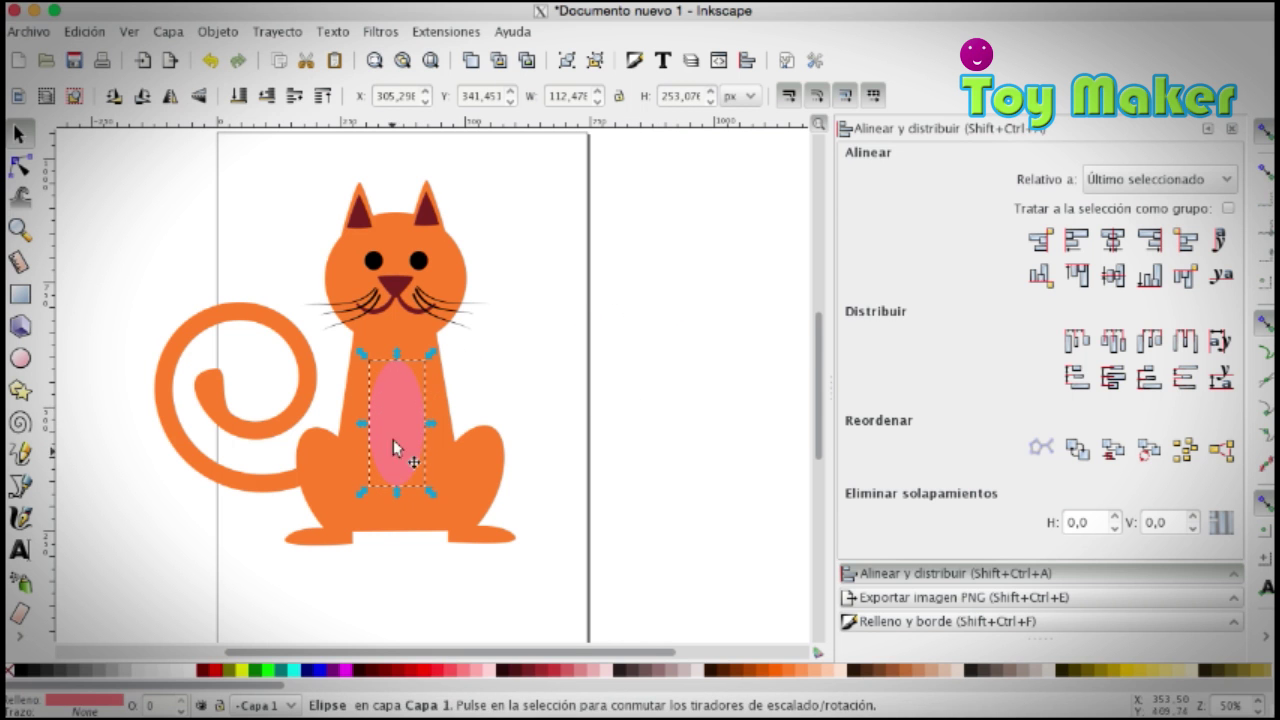
{"action": "left_click", "coordinate": [471, 668]}
{"action": "left_click_drag", "start_coordinate": [378, 416], "coordinate": [400, 407]}
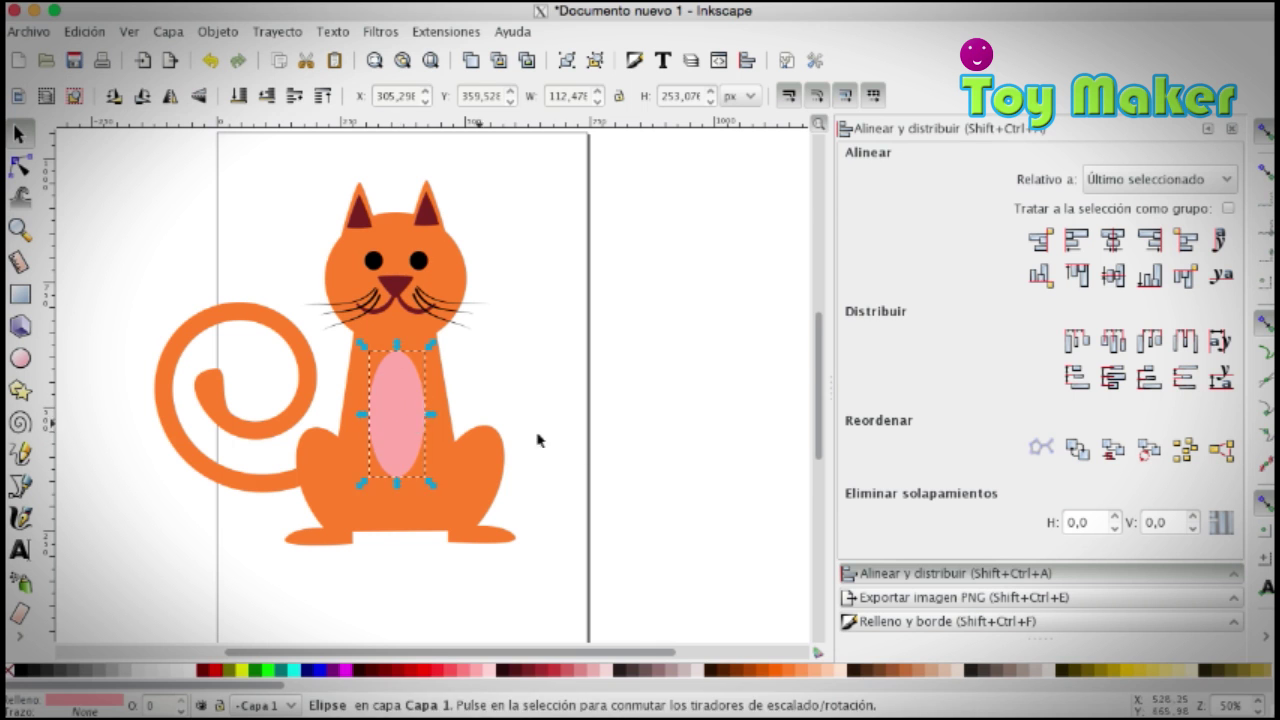
{"action": "left_click", "coordinate": [595, 450]}
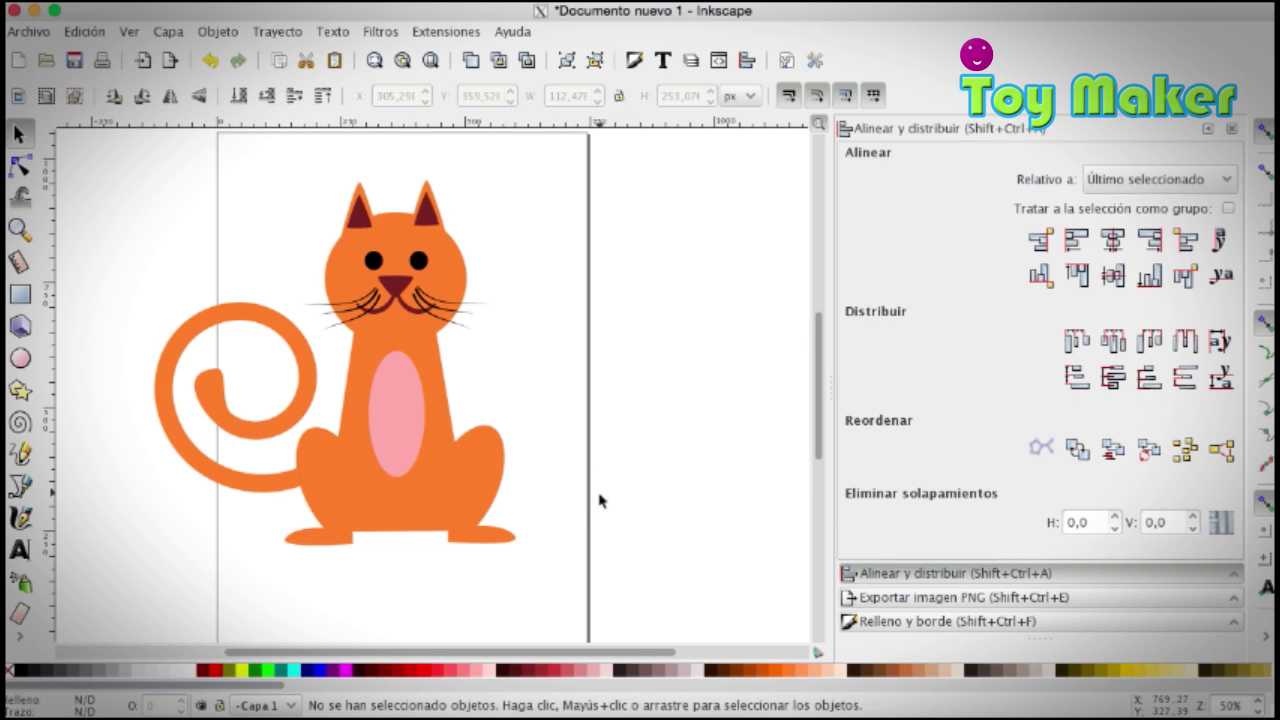
{"action": "left_click", "coordinate": [22, 294]}
Step: Draw a tall pink bar right of the cat and round its ends fully
{"action": "left_click_drag", "start_coordinate": [562, 258], "coordinate": [594, 458]}
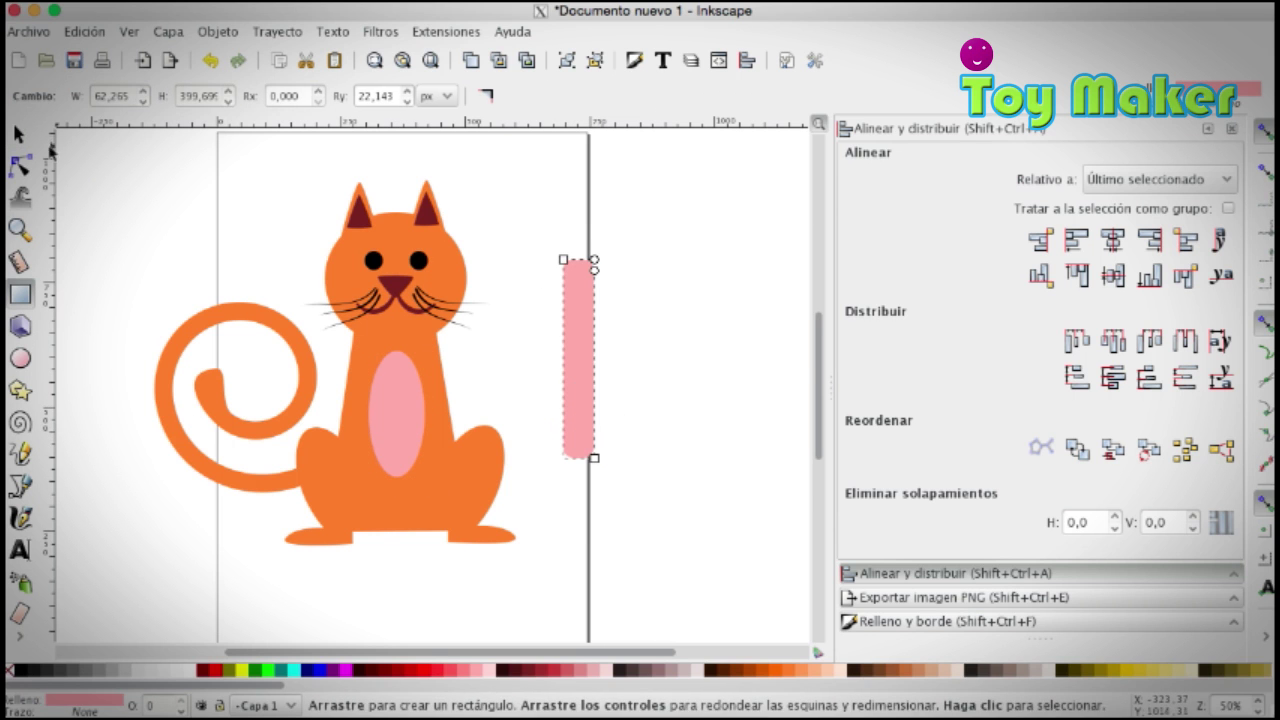
{"action": "left_click", "coordinate": [27, 166]}
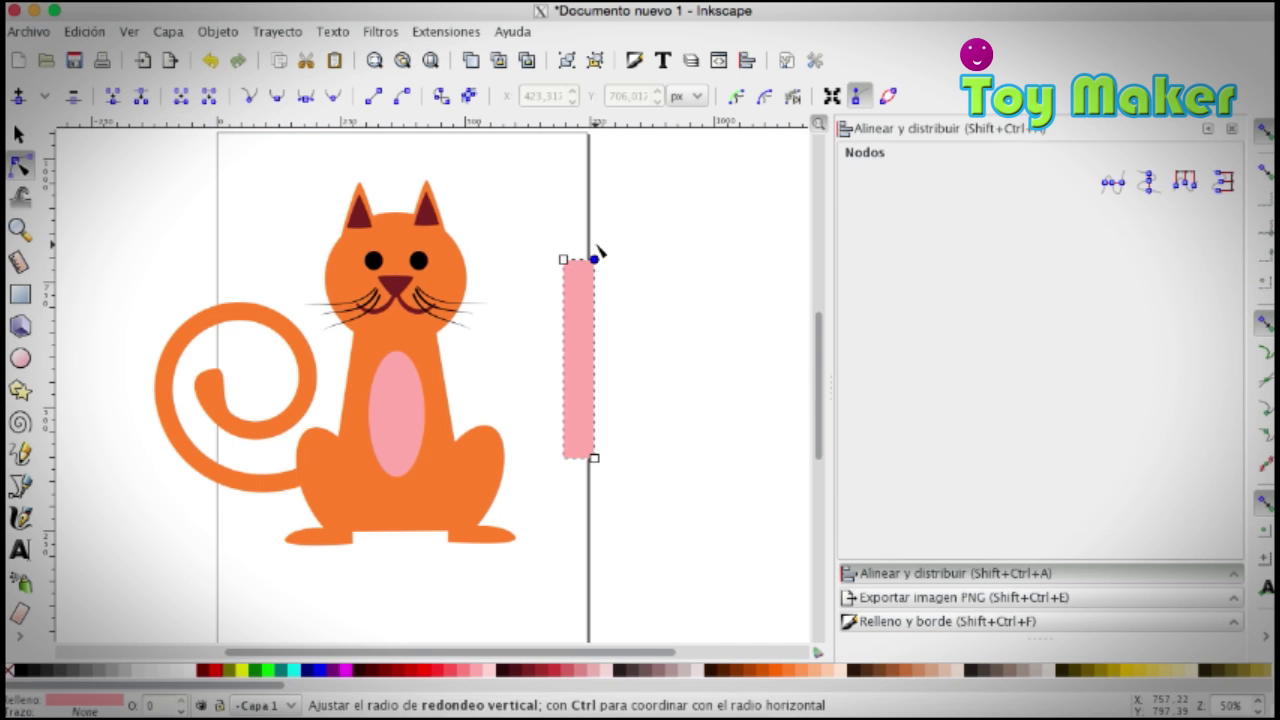
{"action": "key", "text": "s"}
{"action": "left_click", "coordinate": [676, 362]}
{"action": "left_click", "coordinate": [583, 337]}
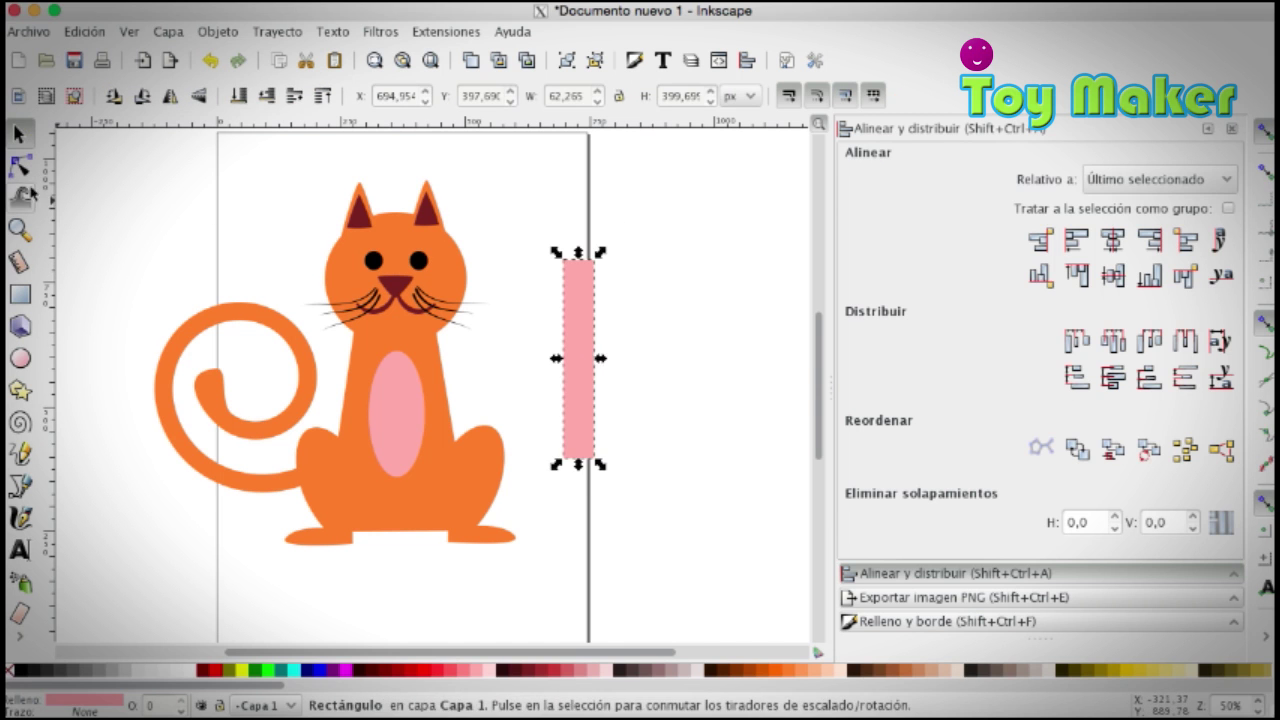
{"action": "left_click", "coordinate": [22, 166]}
{"action": "left_click_drag", "start_coordinate": [594, 260], "coordinate": [594, 274]}
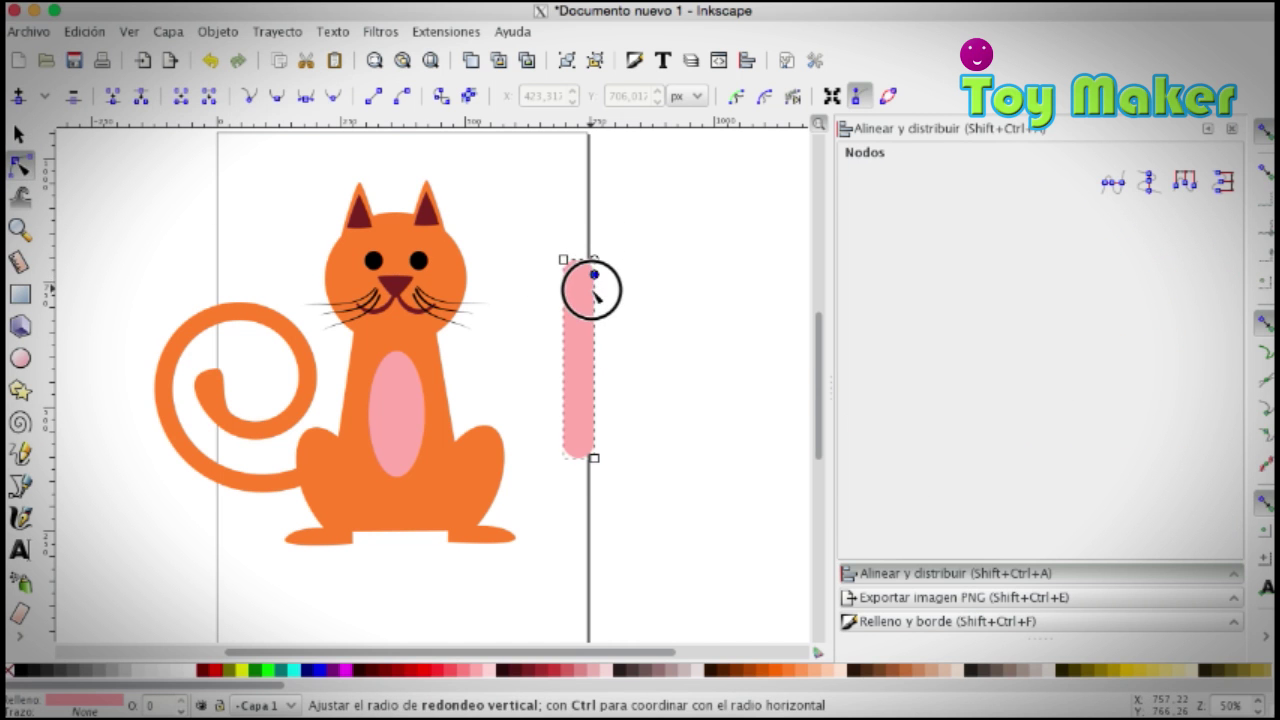
{"action": "left_click", "coordinate": [18, 133]}
{"action": "left_click", "coordinate": [529, 457]}
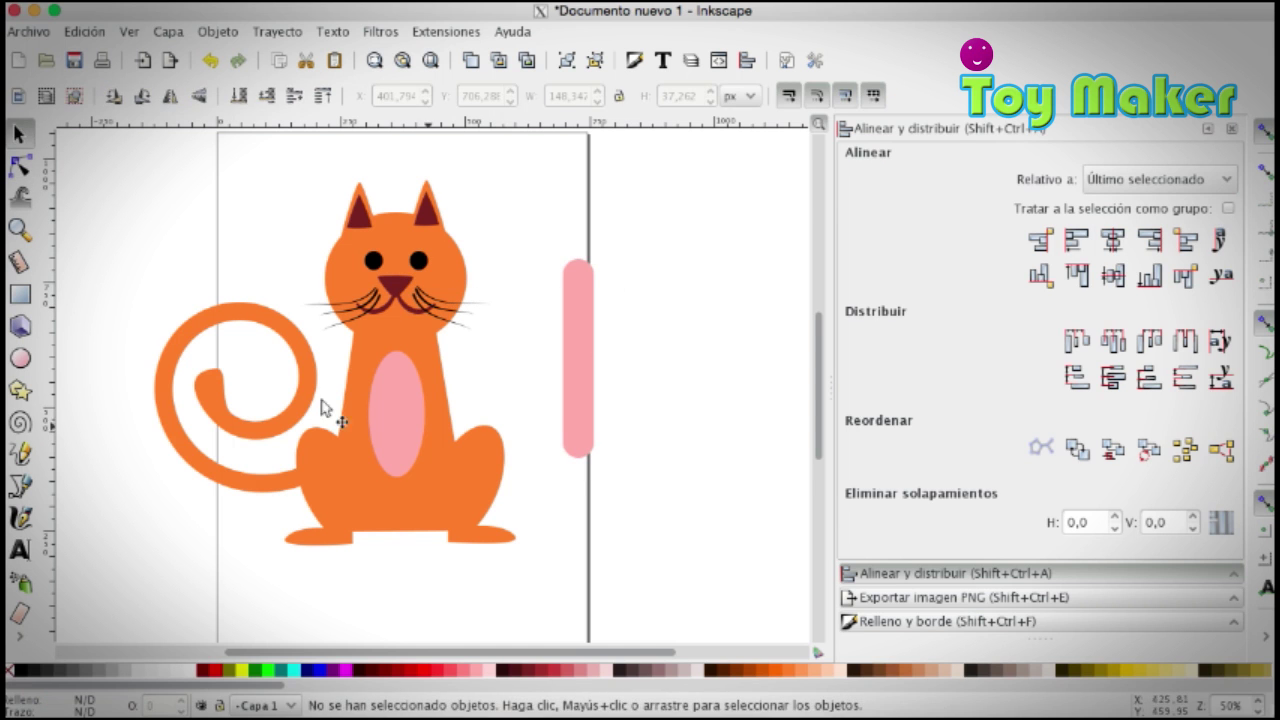
Step: Draw a small pink toe circle and duplicate it into a row of toes
{"action": "left_click", "coordinate": [20, 362]}
{"action": "left_click_drag", "start_coordinate": [495, 354], "coordinate": [523, 378]}
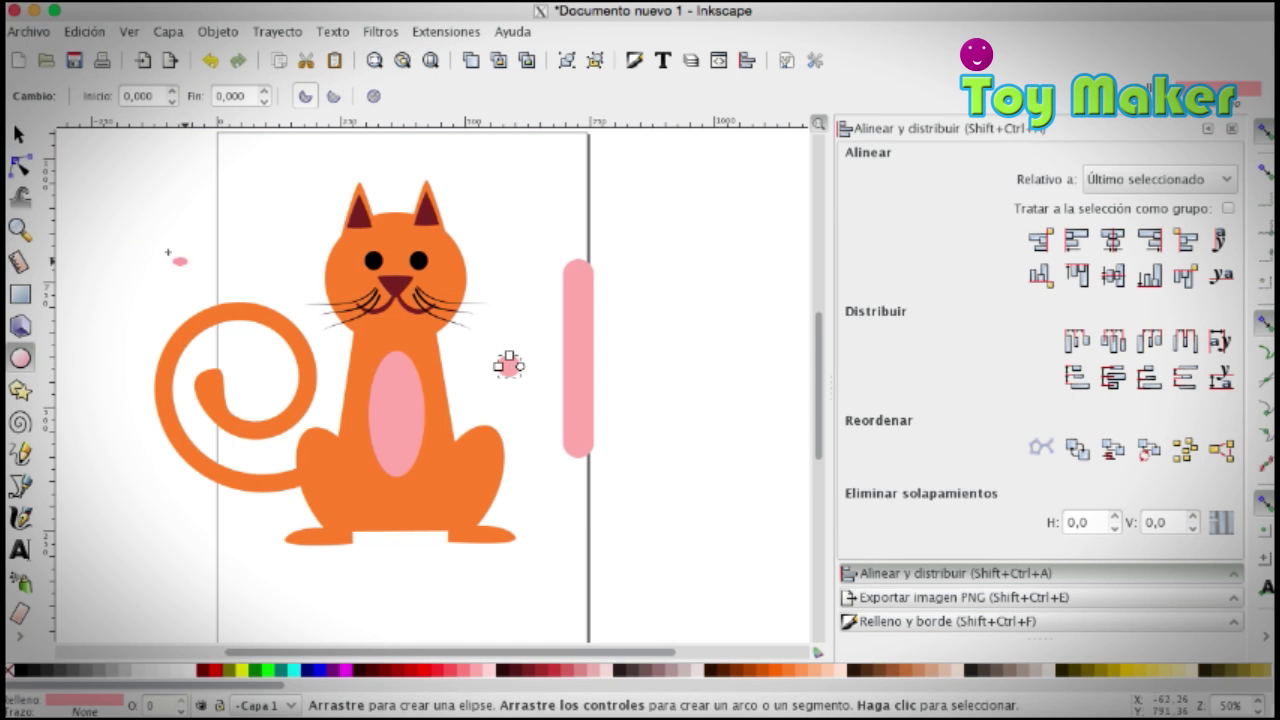
{"action": "key", "text": "s"}
{"action": "left_click_drag", "start_coordinate": [508, 364], "coordinate": [541, 375]}
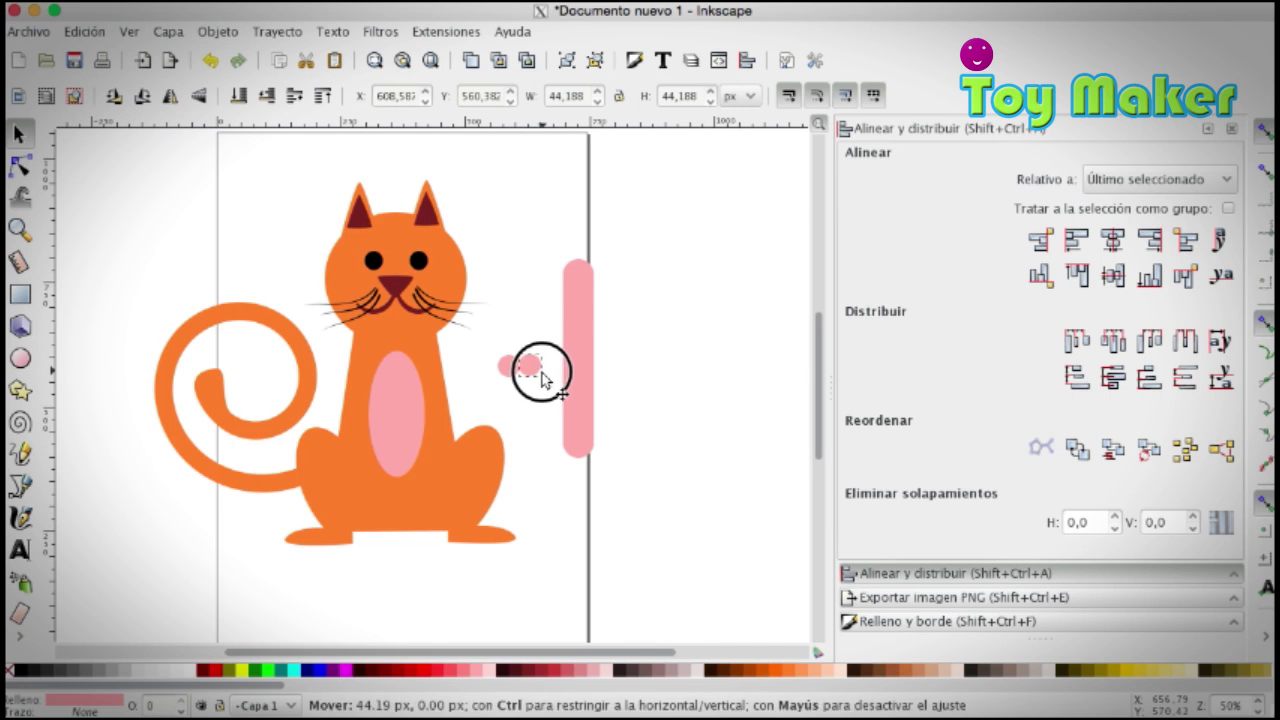
{"action": "key", "text": "ctrl+d"}
{"action": "left_click_drag", "start_coordinate": [535, 368], "coordinate": [553, 368]}
{"action": "left_click", "coordinate": [482, 340]}
Step: Gather the toe circles at the bar's bottom end and select bar and toes together
{"action": "mouse_move", "coordinate": [482, 340]}
{"action": "left_mouse_down"}
{"action": "mouse_move", "coordinate": [588, 406]}
{"action": "mouse_move", "coordinate": [585, 473]}
{"action": "left_mouse_up"}
{"action": "left_click", "coordinate": [517, 366]}
{"action": "left_click", "coordinate": [509, 386]}
{"action": "left_click", "coordinate": [661, 497]}
{"action": "left_click", "coordinate": [600, 452]}
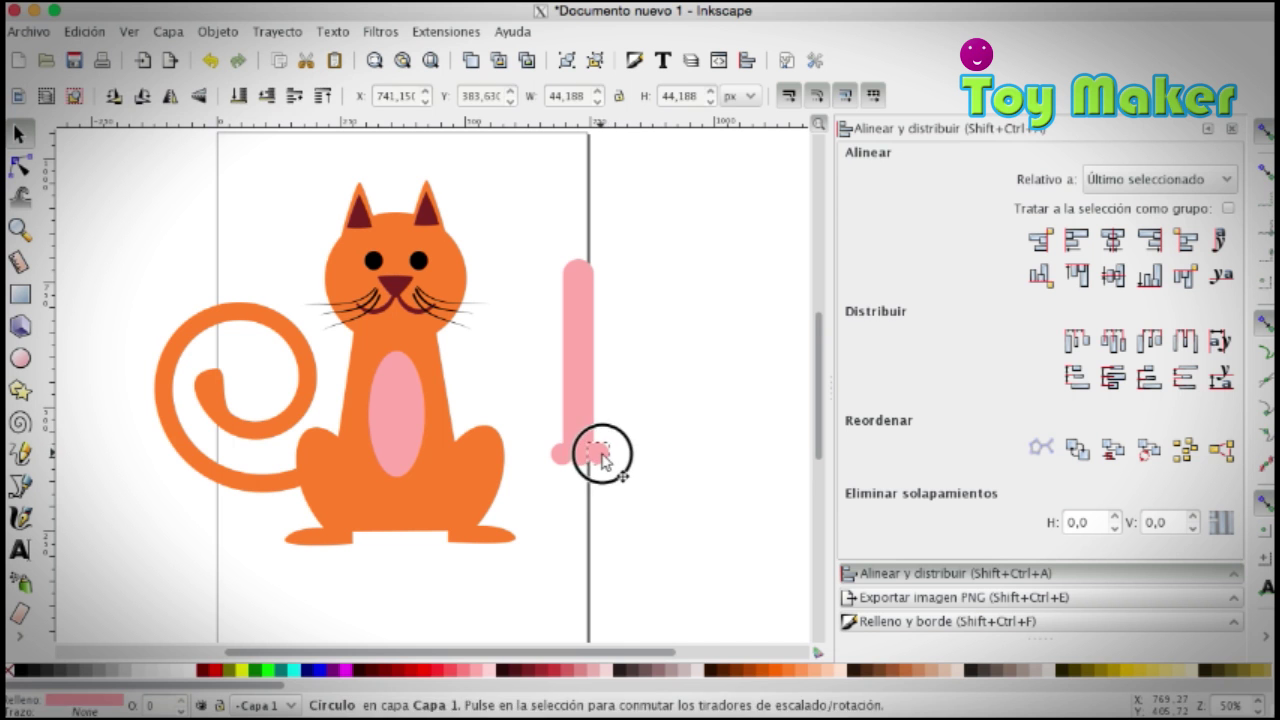
{"action": "left_click", "coordinate": [671, 474]}
{"action": "left_click_drag", "start_coordinate": [500, 238], "coordinate": [643, 497]}
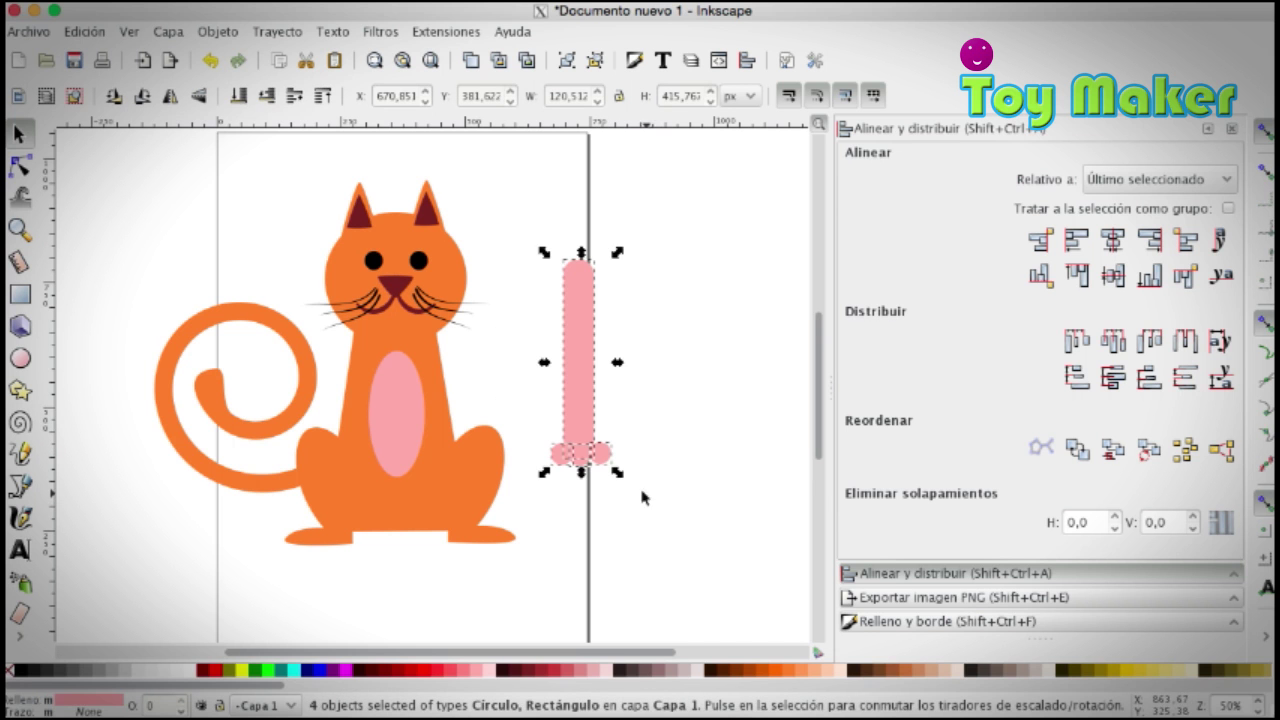
{"action": "left_click", "coordinate": [277, 31]}
Step: Union the bar and toes into one leg, then move and shrink it onto the body
{"action": "left_click", "coordinate": [290, 143]}
{"action": "left_click", "coordinate": [612, 428]}
{"action": "mouse_move", "coordinate": [600, 440]}
{"action": "left_mouse_down"}
{"action": "mouse_move", "coordinate": [351, 514]}
{"action": "mouse_move", "coordinate": [366, 517]}
{"action": "left_mouse_up"}
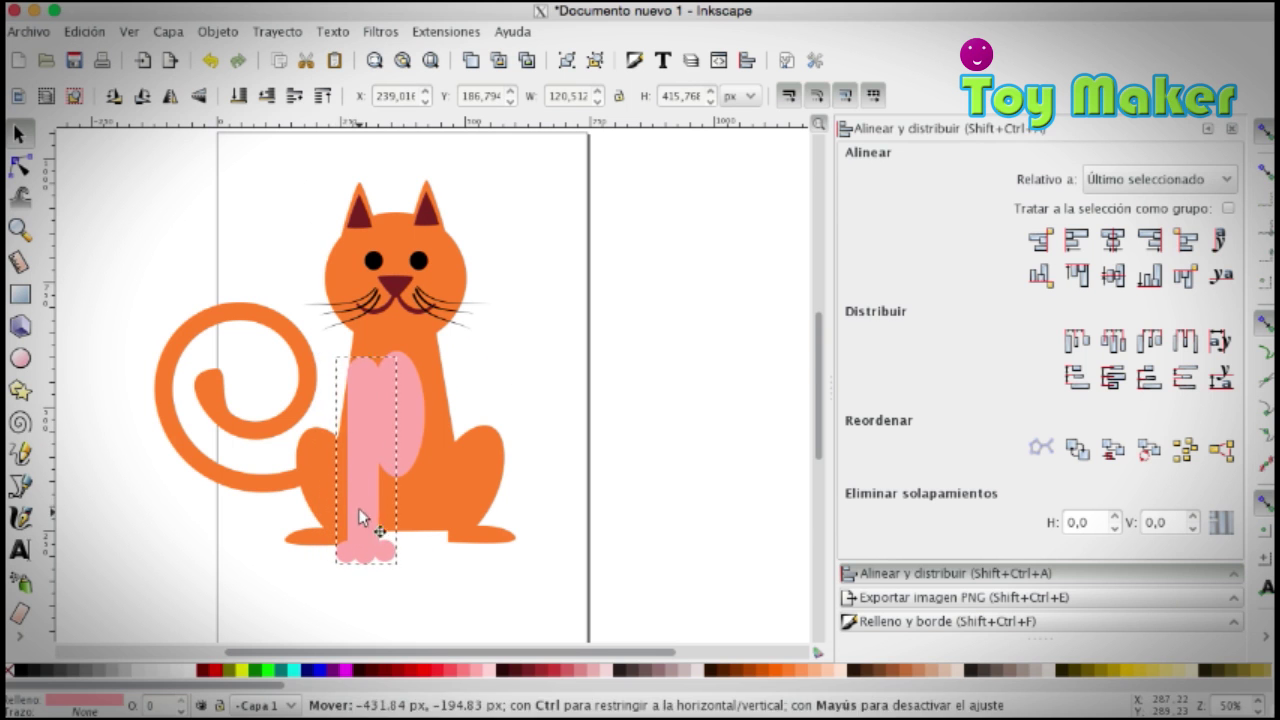
{"action": "left_click_drag", "start_coordinate": [336, 355], "coordinate": [333, 370]}
{"action": "left_click_drag", "start_coordinate": [356, 445], "coordinate": [356, 449]}
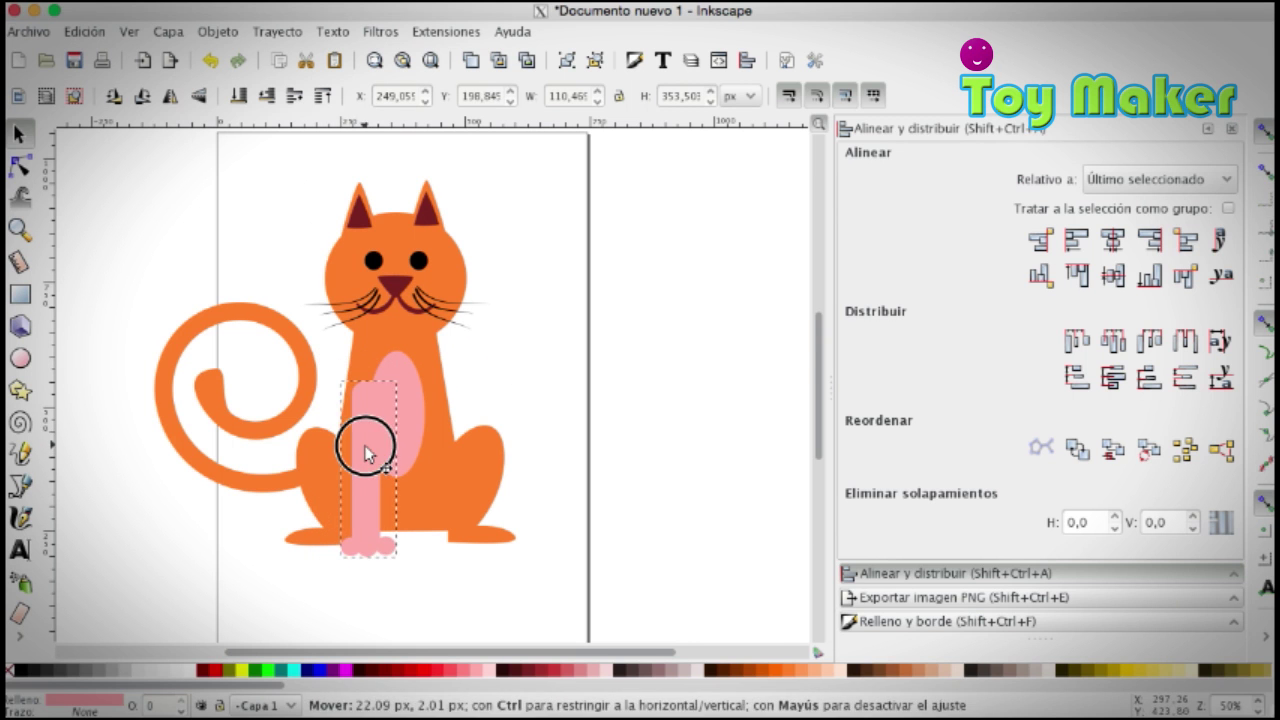
Step: Fill the leg dark orange #D45500
{"action": "left_click", "coordinate": [771, 670]}
{"action": "left_click", "coordinate": [762, 672]}
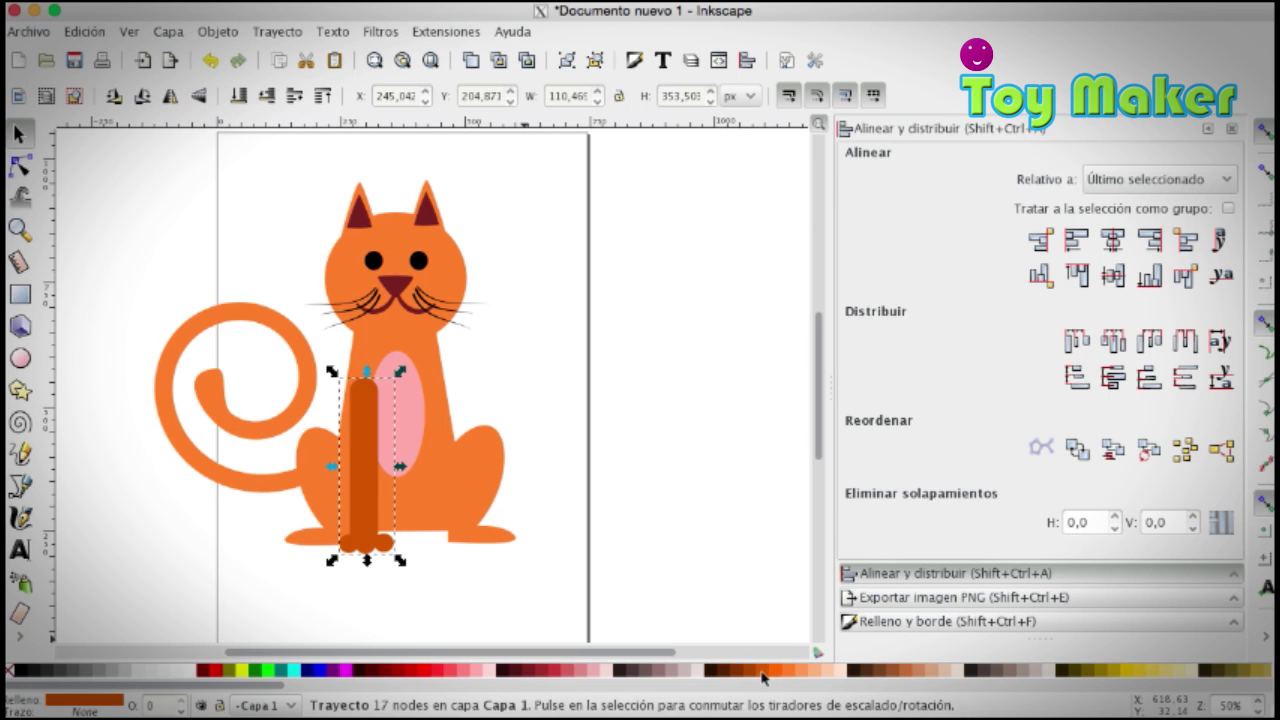
{"action": "left_click", "coordinate": [510, 601]}
{"action": "left_click", "coordinate": [360, 497]}
{"action": "left_click", "coordinate": [815, 671]}
{"action": "left_click", "coordinate": [789, 670]}
{"action": "left_click", "coordinate": [766, 672]}
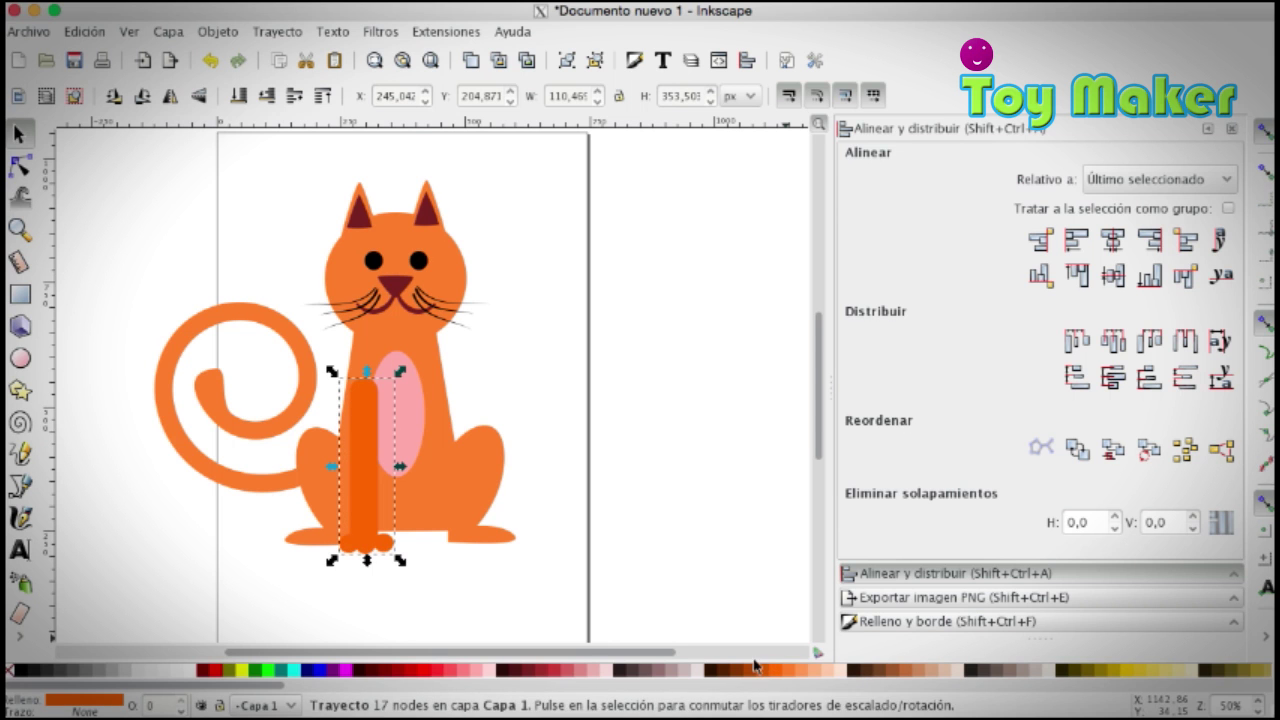
Step: Copy the leg to the right of the belly and position both legs
{"action": "left_click_drag", "start_coordinate": [367, 490], "coordinate": [444, 487]}
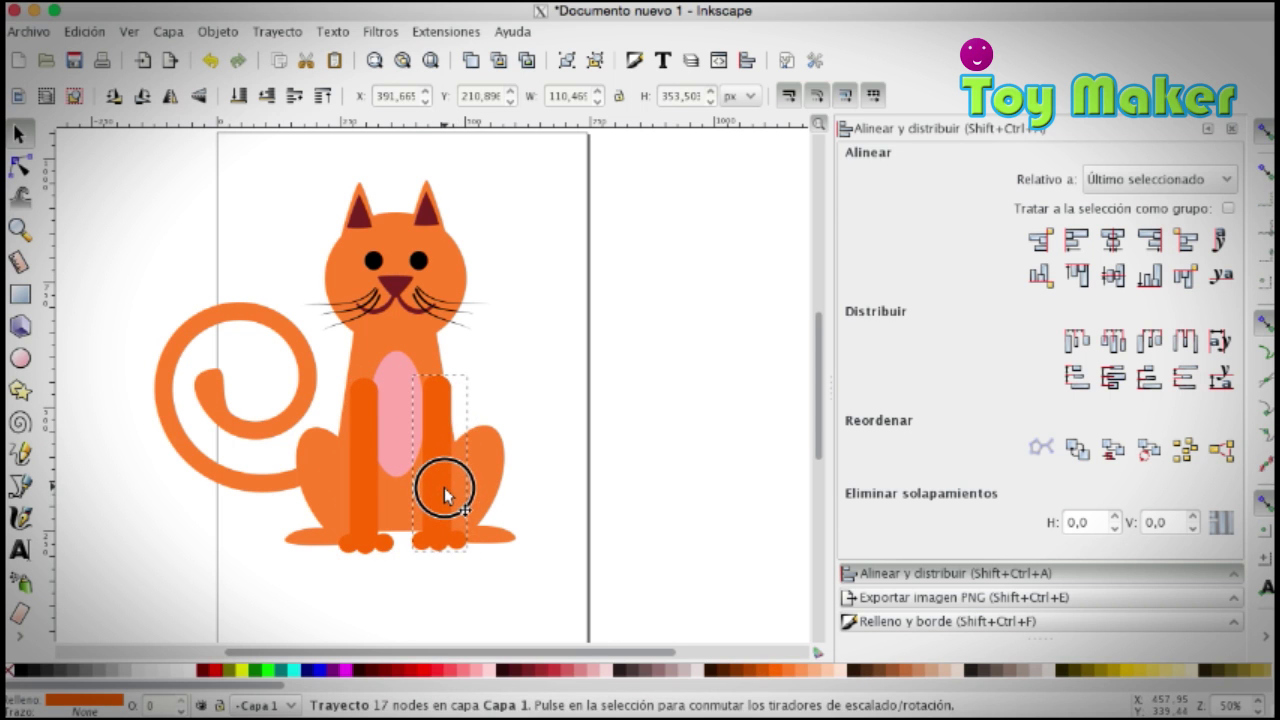
{"action": "left_click_drag", "start_coordinate": [357, 463], "coordinate": [353, 452]}
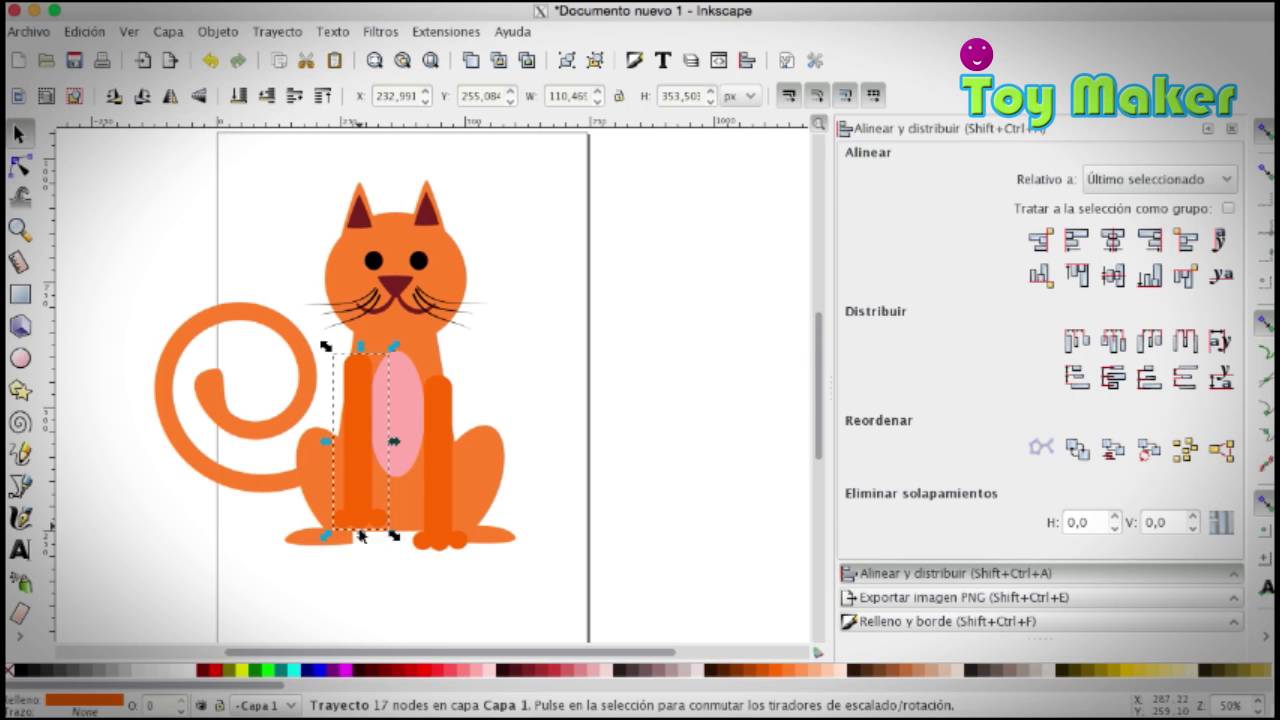
{"action": "mouse_move", "coordinate": [362, 535]}
{"action": "left_mouse_down"}
{"action": "mouse_move", "coordinate": [450, 520]}
{"action": "mouse_move", "coordinate": [443, 540]}
{"action": "mouse_move", "coordinate": [430, 536]}
{"action": "left_mouse_up"}
{"action": "left_click", "coordinate": [434, 530]}
{"action": "left_click", "coordinate": [371, 528]}
{"action": "left_click_drag", "start_coordinate": [349, 523], "coordinate": [354, 533]}
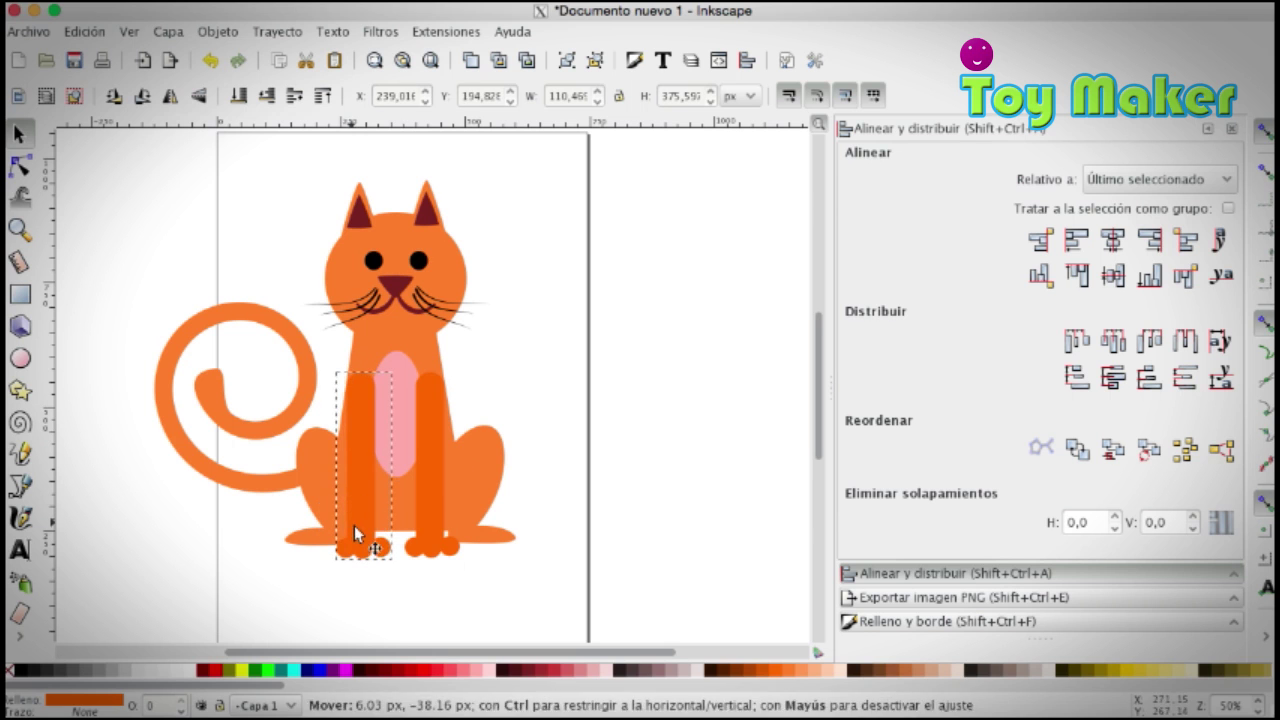
{"action": "left_click", "coordinate": [621, 474]}
Step: Try dark brown on the body, then give both legs a light orange #FF9955 fill
{"action": "left_click", "coordinate": [503, 535]}
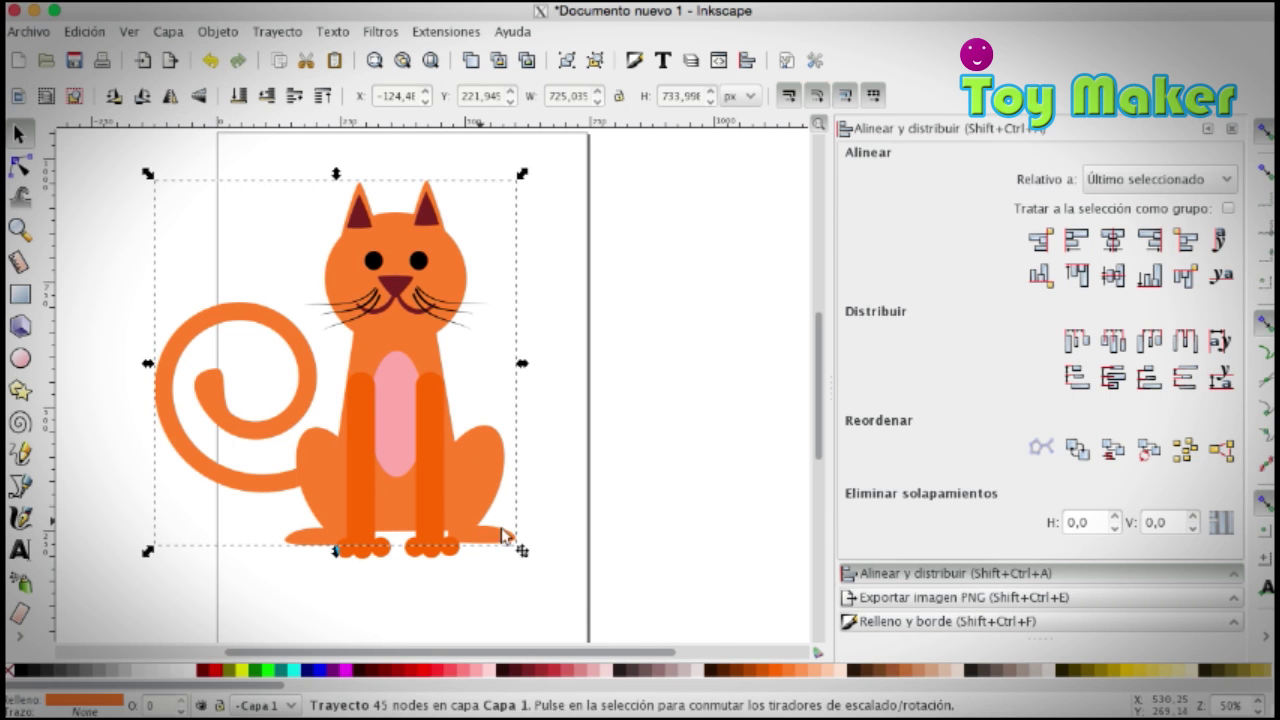
{"action": "left_click", "coordinate": [755, 670]}
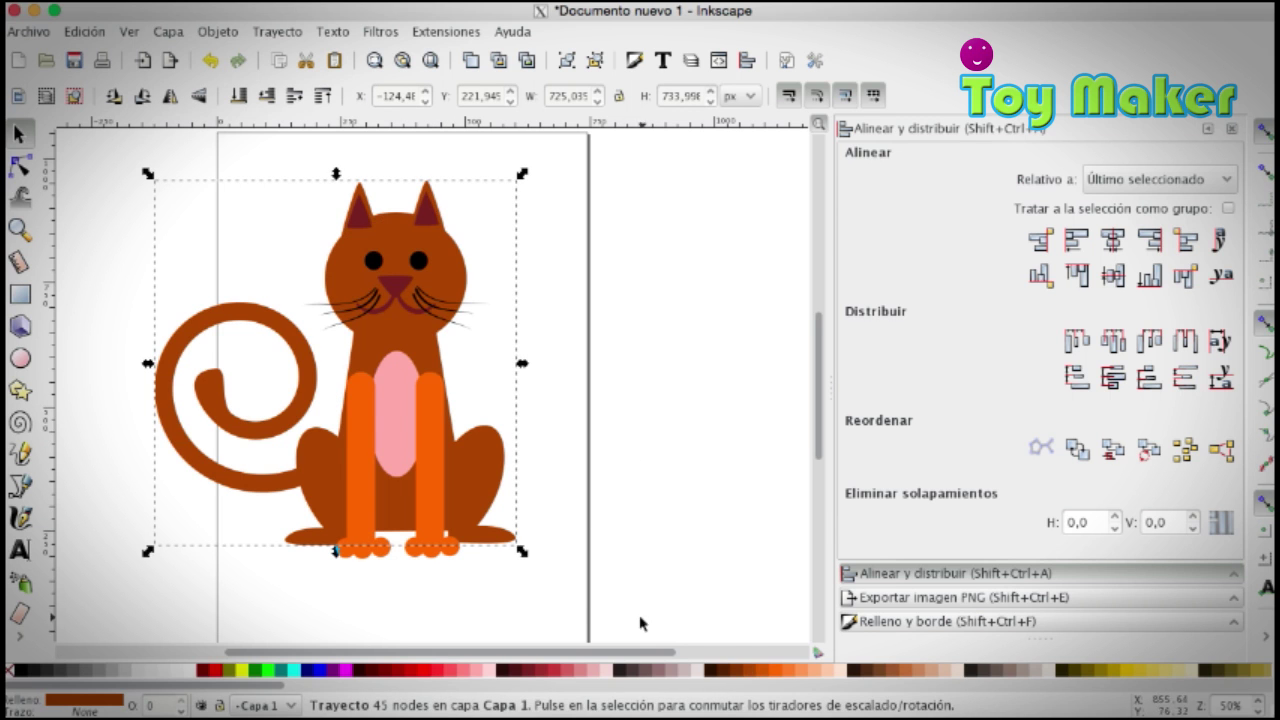
{"action": "left_click", "coordinate": [766, 666]}
{"action": "left_click", "coordinate": [434, 541], "text": "shift"}
{"action": "left_click", "coordinate": [755, 670]}
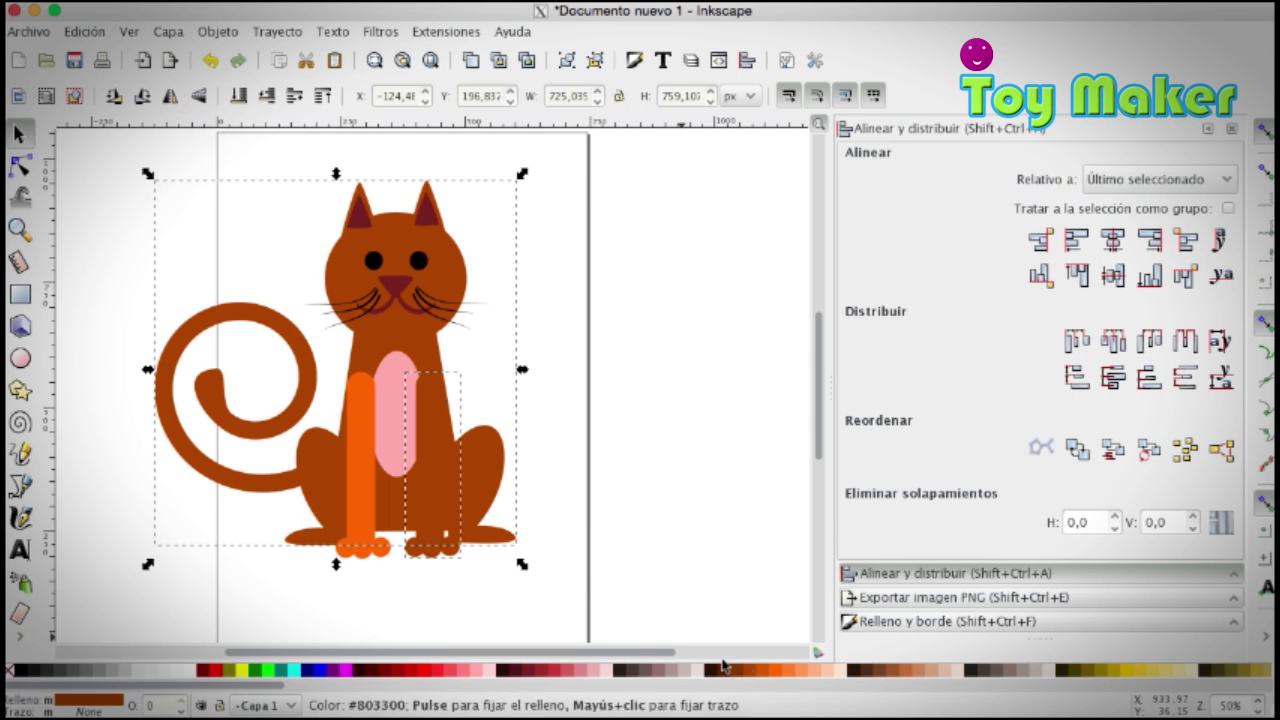
{"action": "key", "text": "Escape"}
{"action": "left_click", "coordinate": [367, 513]}
{"action": "left_click", "coordinate": [441, 542], "text": "shift"}
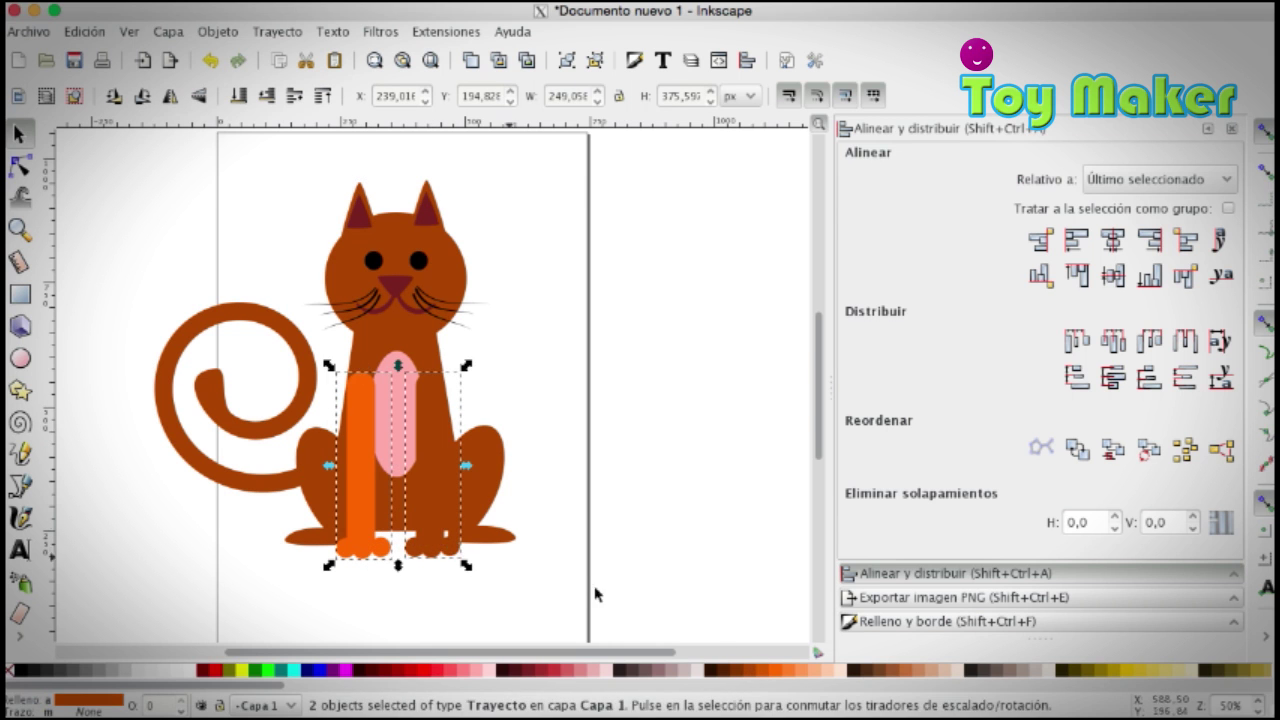
{"action": "left_click", "coordinate": [798, 671]}
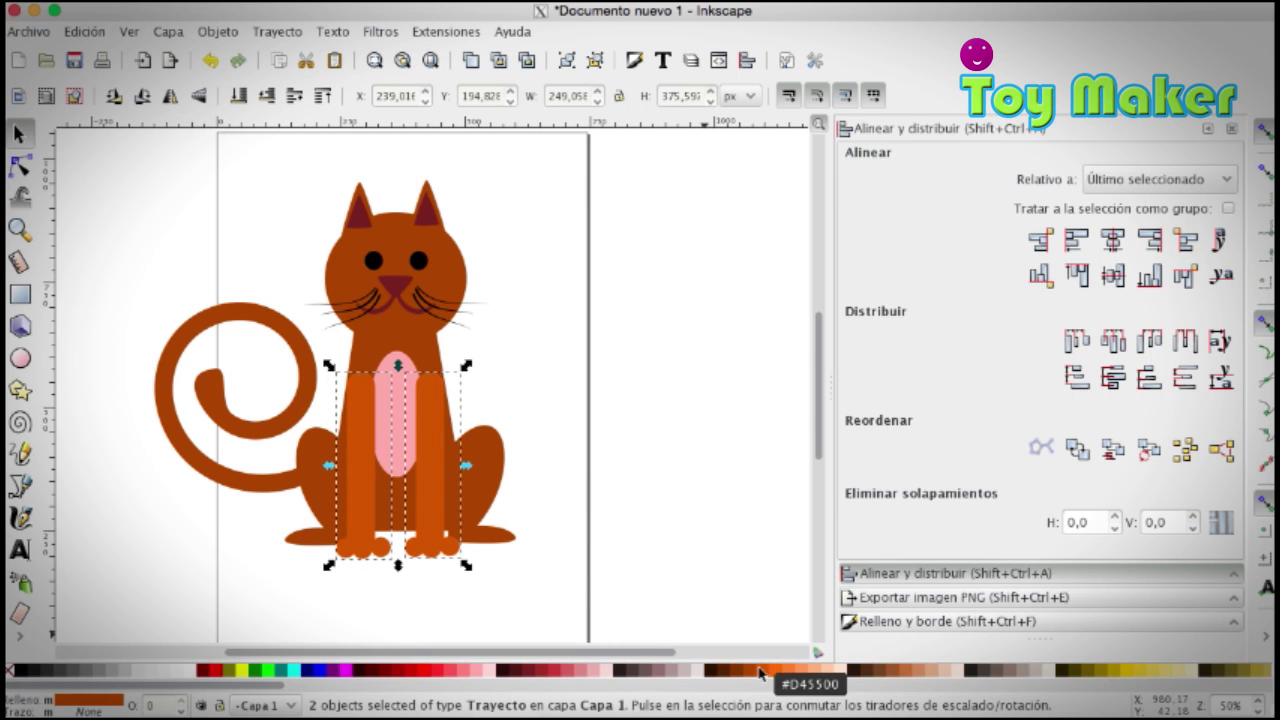
{"action": "left_click", "coordinate": [565, 503]}
Step: Set the cat's body fill to darker orange #D45500
{"action": "left_click", "coordinate": [449, 455]}
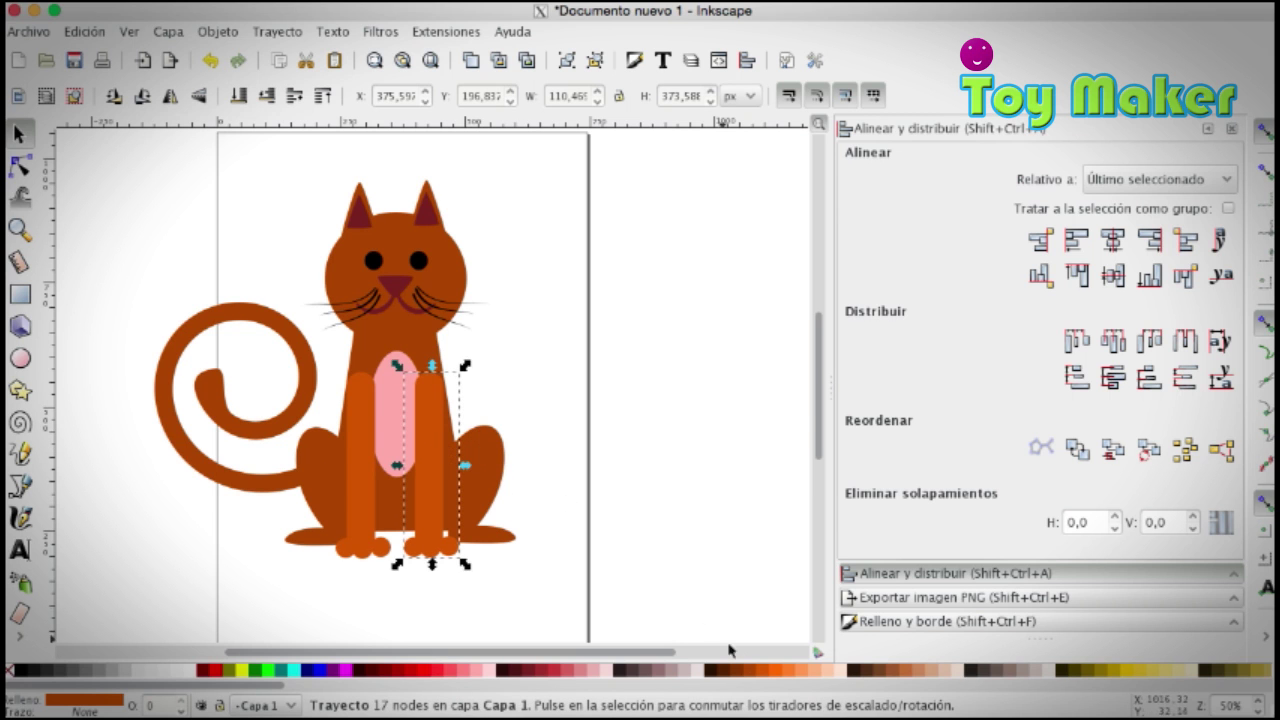
{"action": "left_click", "coordinate": [481, 488]}
{"action": "left_click", "coordinate": [800, 670]}
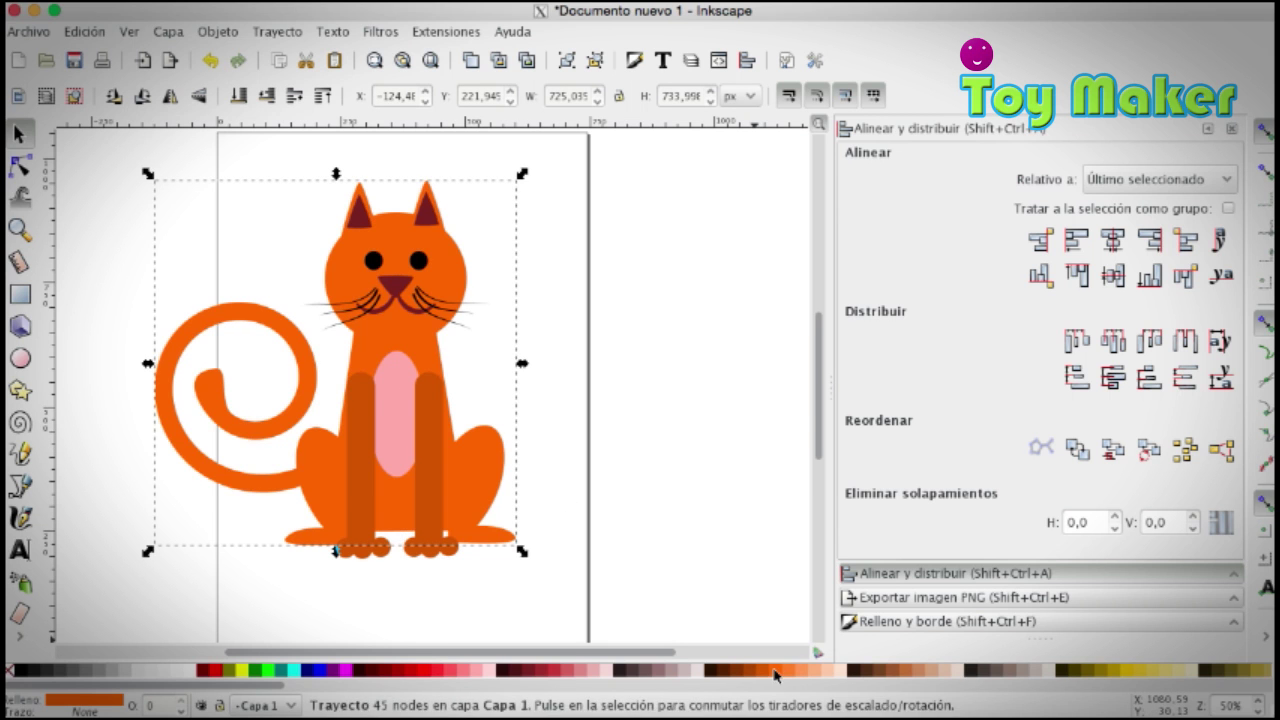
{"action": "left_click", "coordinate": [753, 670]}
{"action": "left_click", "coordinate": [770, 670]}
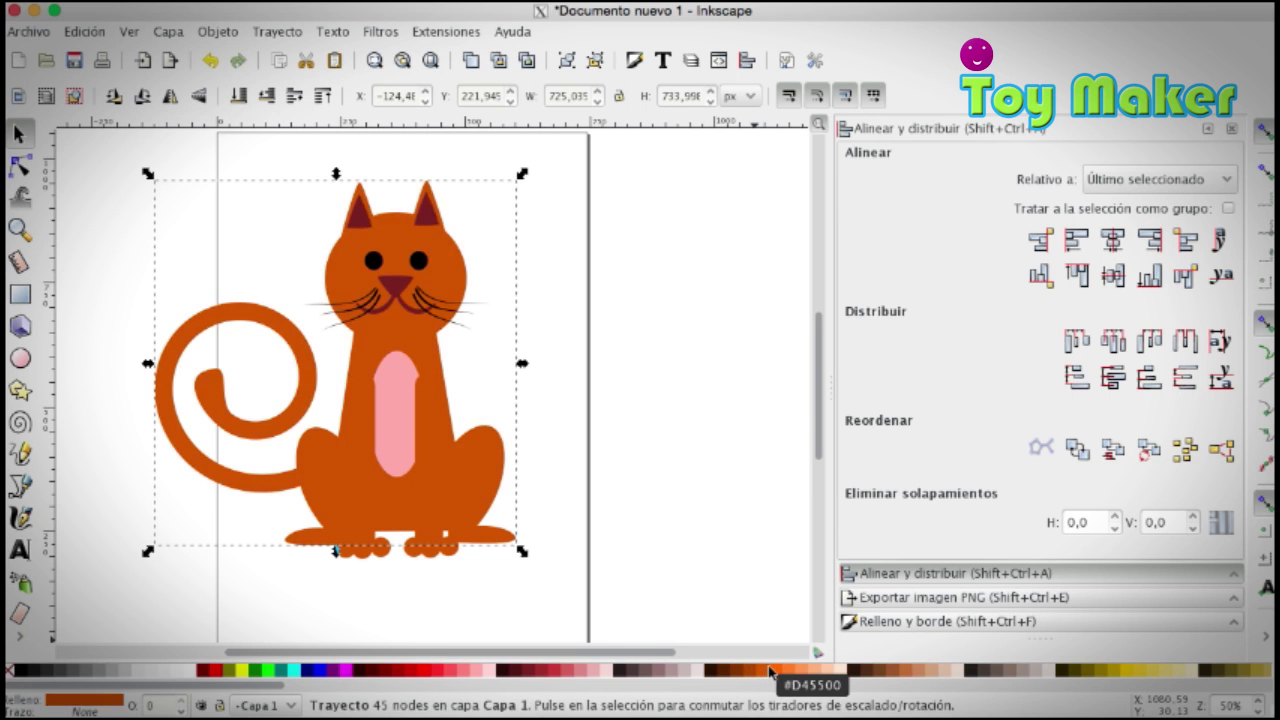
Step: Move the left front leg slightly up
{"action": "left_click", "coordinate": [453, 549]}
{"action": "left_click", "coordinate": [397, 563]}
{"action": "left_click", "coordinate": [452, 552], "text": "shift"}
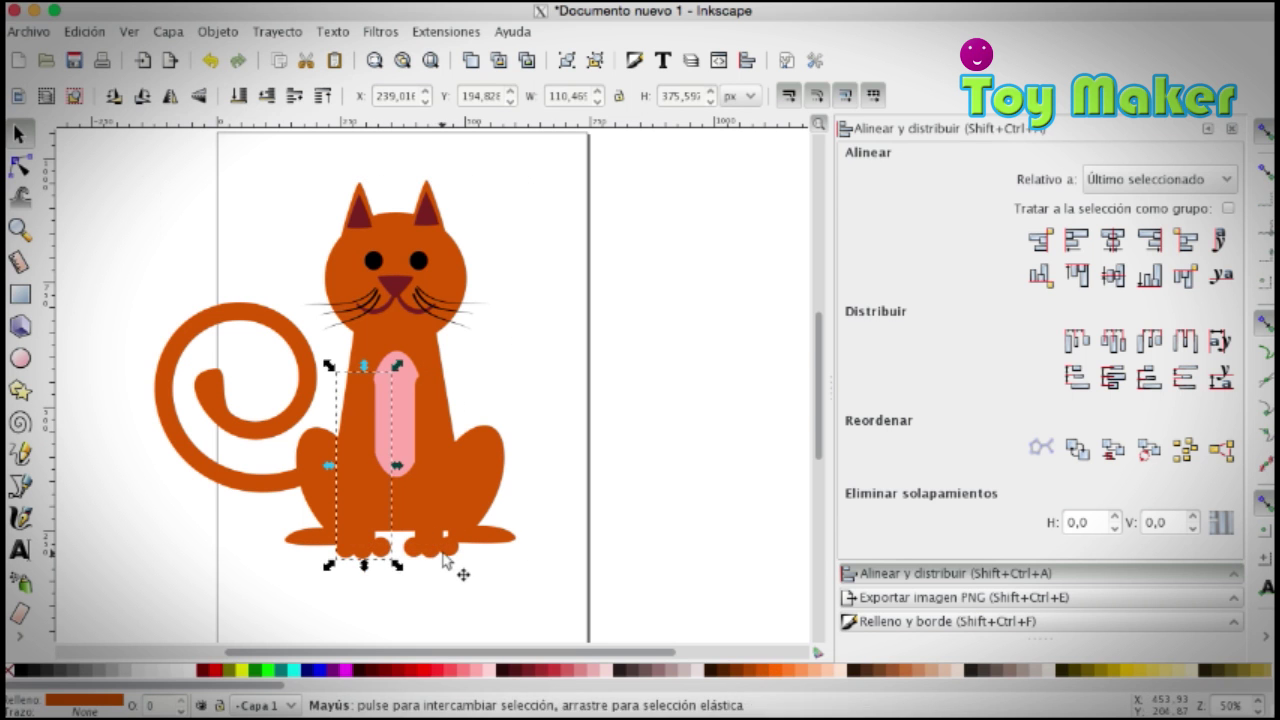
{"action": "left_click", "coordinate": [443, 580]}
{"action": "left_click", "coordinate": [371, 543]}
{"action": "mouse_move", "coordinate": [371, 543]}
{"action": "left_mouse_down"}
{"action": "mouse_move", "coordinate": [380, 560]}
{"action": "mouse_move", "coordinate": [435, 568]}
{"action": "mouse_move", "coordinate": [360, 535]}
{"action": "mouse_move", "coordinate": [424, 524]}
{"action": "left_mouse_up"}
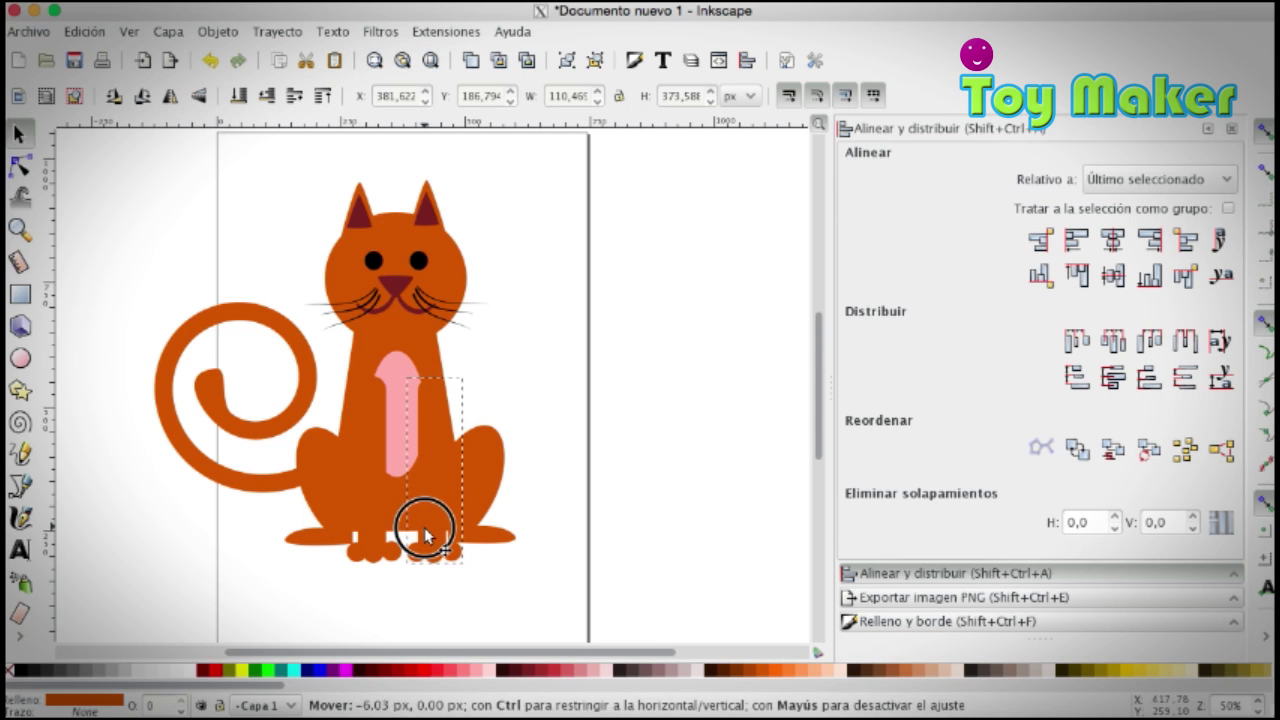
Step: Colour both front legs dark brown #AA4400, shifting them slightly down-left
{"action": "left_click", "coordinate": [371, 534], "text": "shift"}
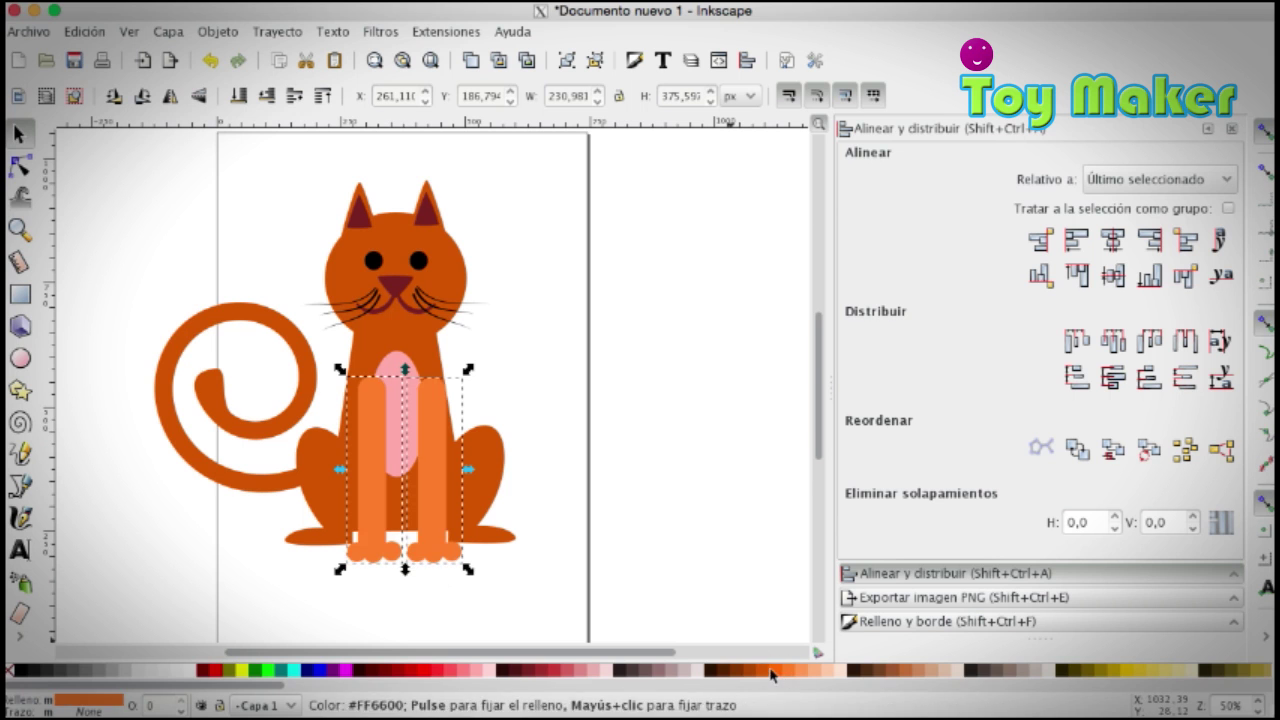
{"action": "left_click", "coordinate": [896, 671]}
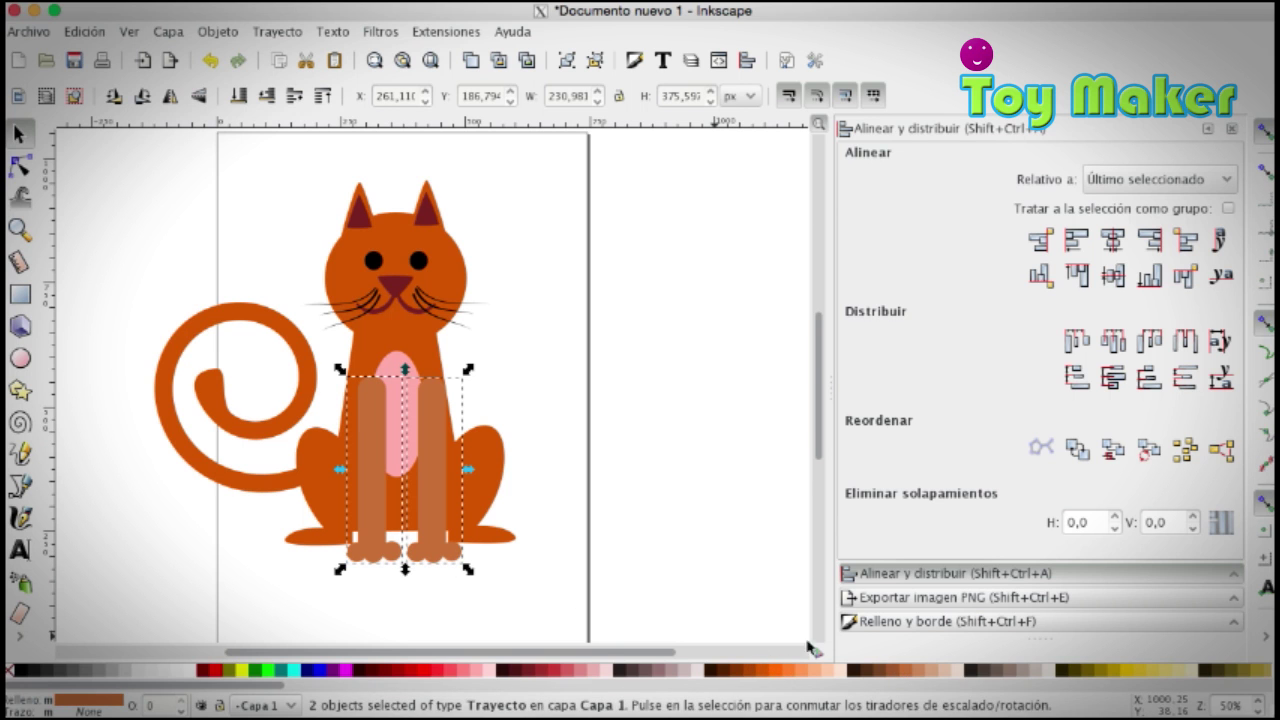
{"action": "left_click", "coordinate": [763, 671]}
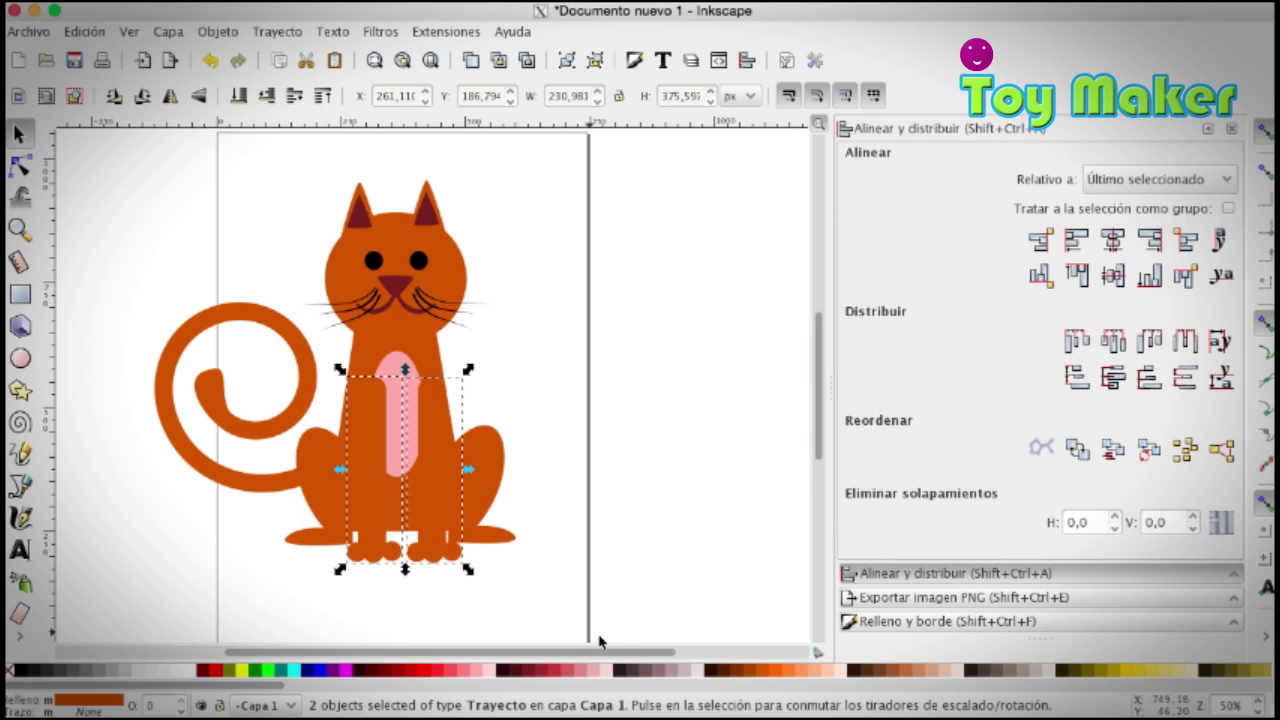
{"action": "left_click", "coordinate": [805, 671]}
{"action": "left_click_drag", "start_coordinate": [441, 524], "coordinate": [434, 521]}
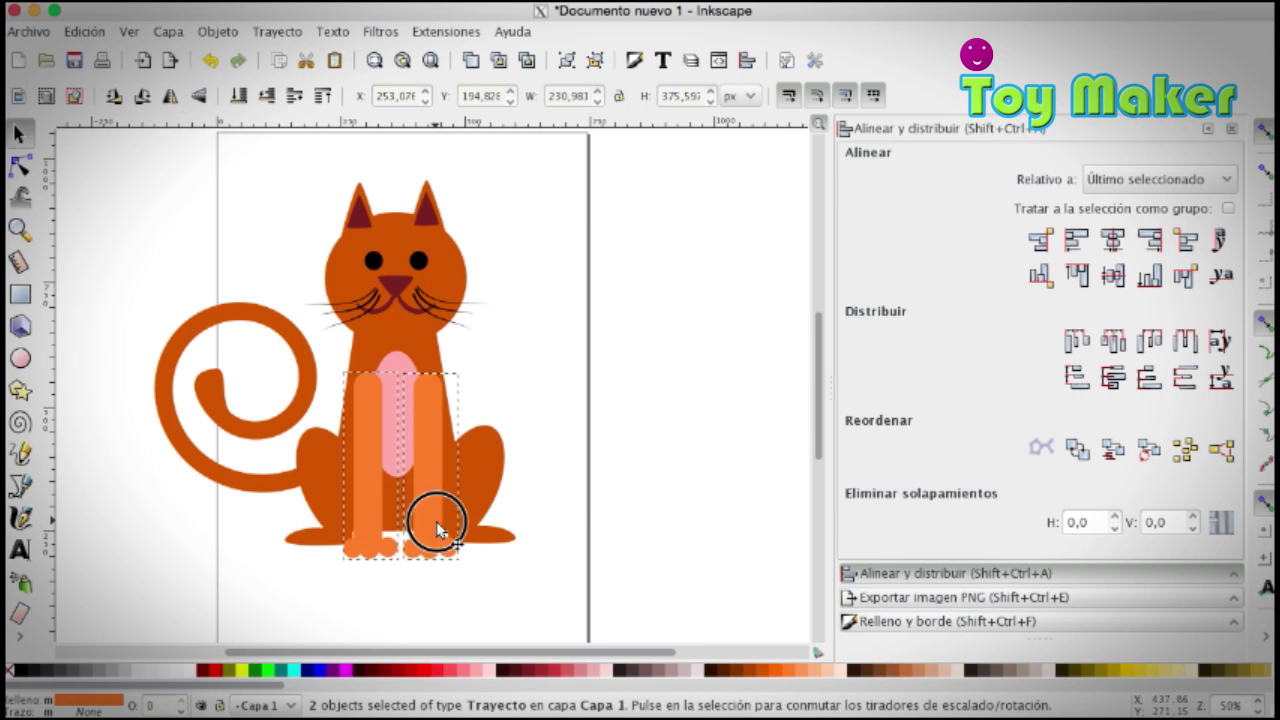
{"action": "left_click", "coordinate": [755, 671]}
{"action": "left_click", "coordinate": [669, 616]}
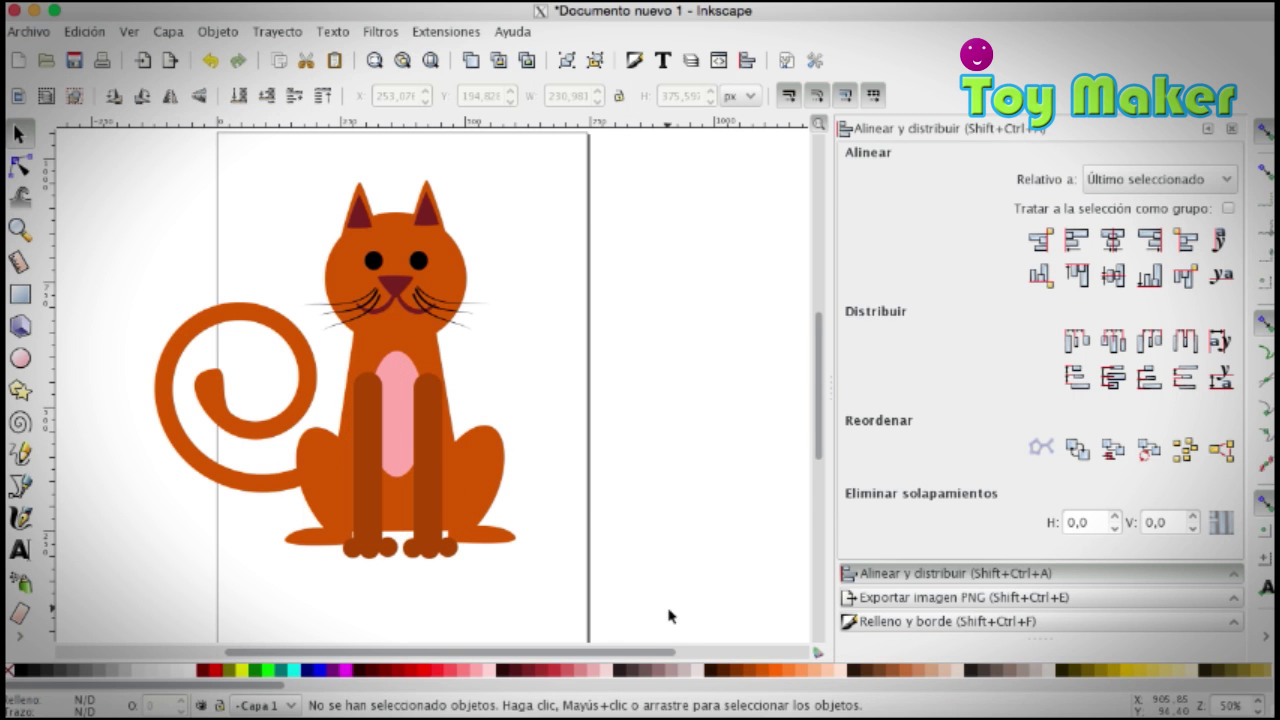
Step: Move the right leg about 16 px sideways
{"action": "left_click", "coordinate": [366, 523]}
{"action": "left_click_drag", "start_coordinate": [443, 523], "coordinate": [450, 530]}
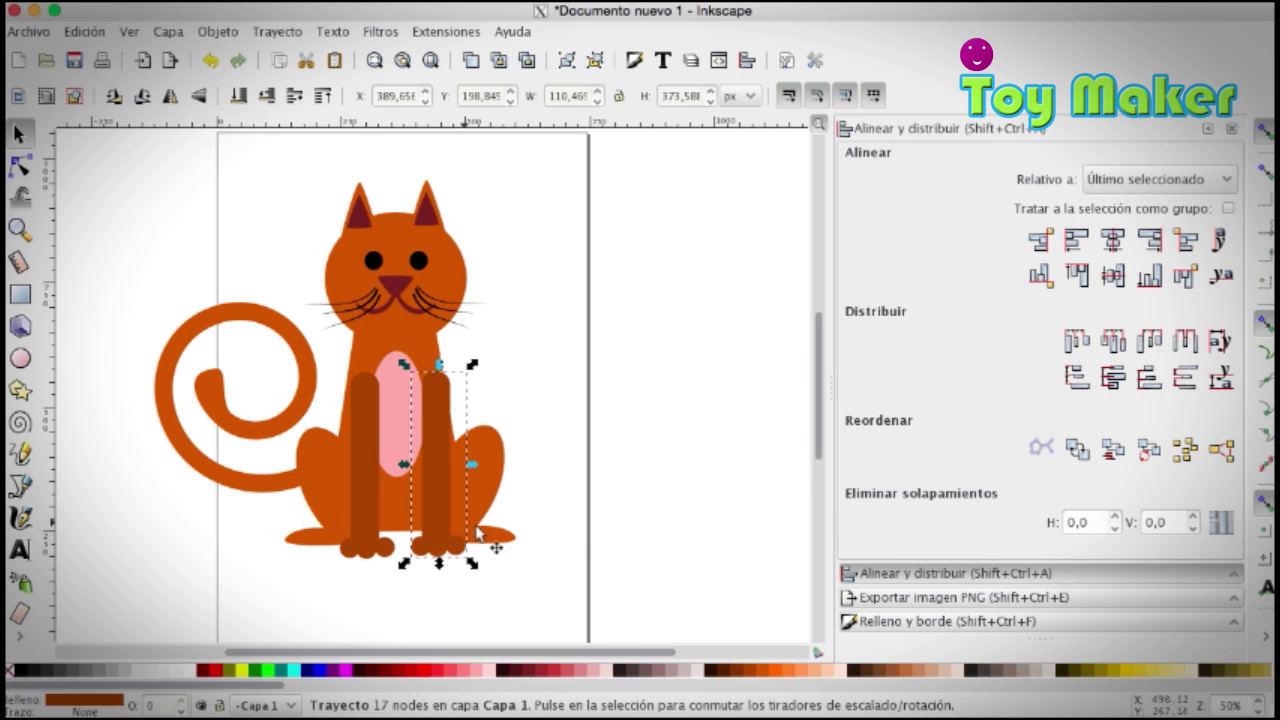
{"action": "left_click", "coordinate": [566, 536]}
Step: Pull the body's bottom node slightly down-left
{"action": "left_click", "coordinate": [410, 530]}
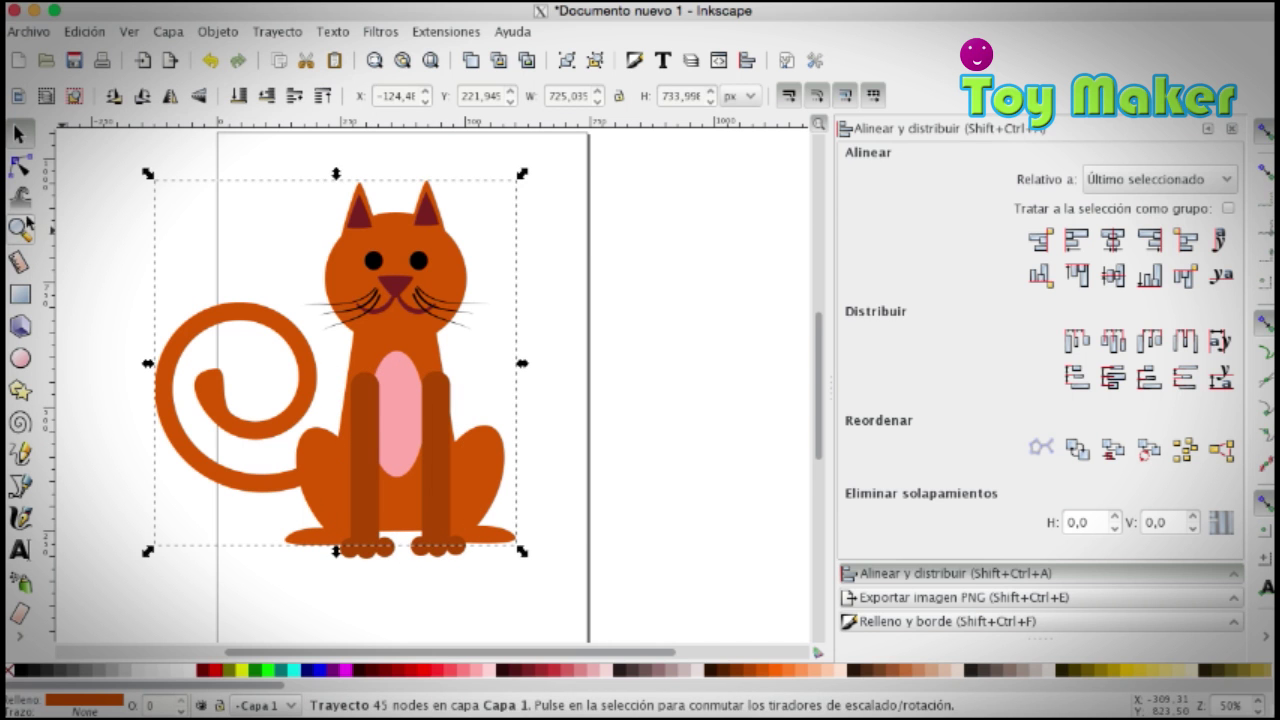
{"action": "left_click", "coordinate": [20, 165]}
{"action": "left_click_drag", "start_coordinate": [401, 533], "coordinate": [400, 539]}
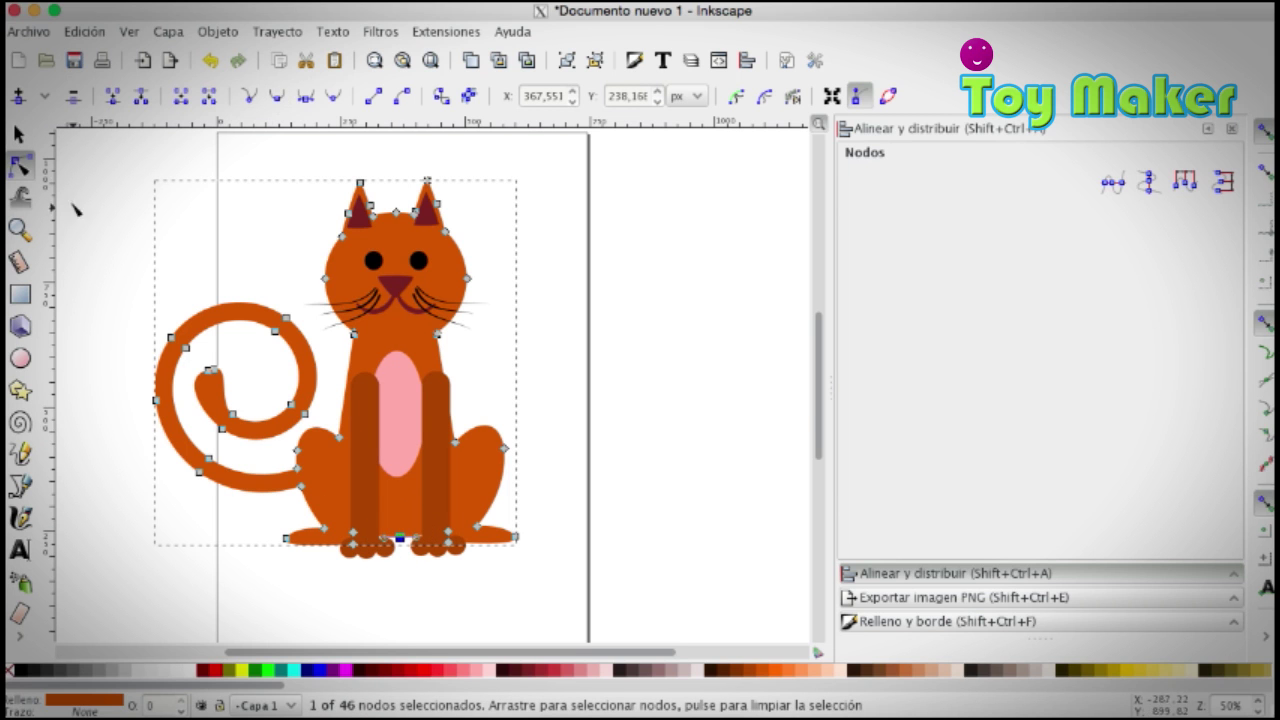
{"action": "key", "text": "s"}
{"action": "key", "text": "Escape"}
Step: Nudge the right leg 4 px and the left leg about 2 px left beside the belly
{"action": "left_click", "coordinate": [449, 550]}
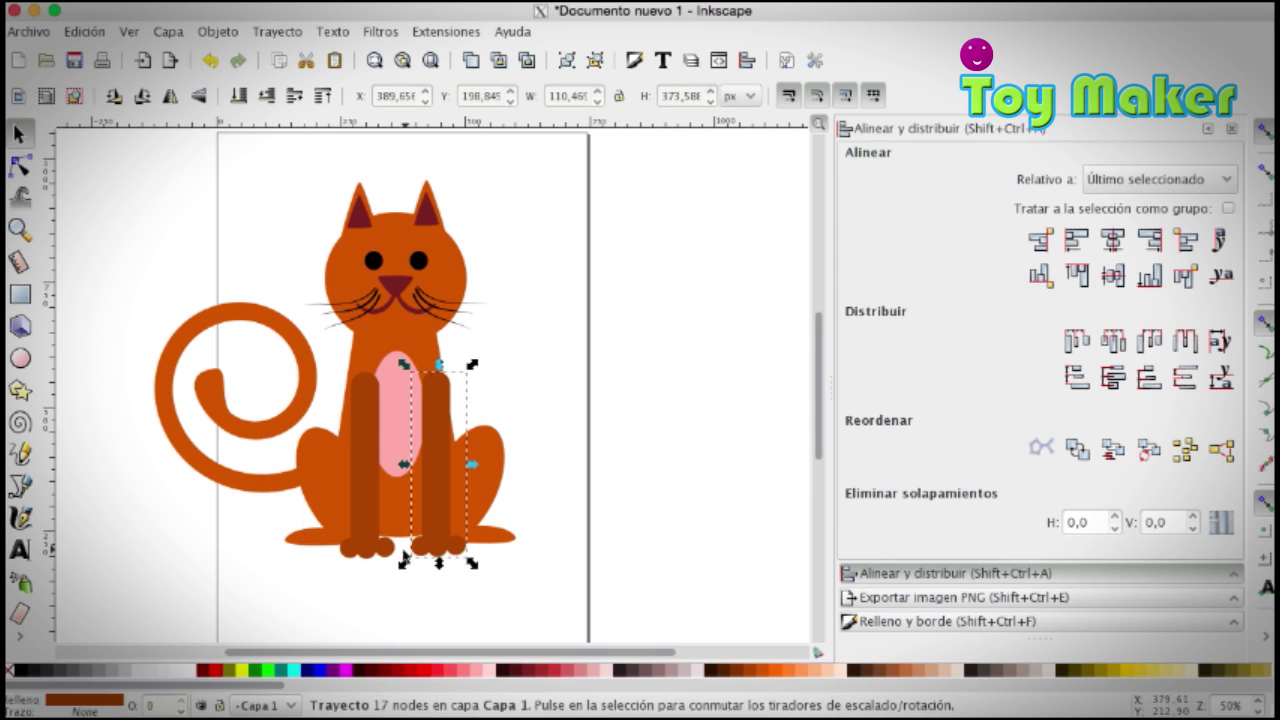
{"action": "left_click", "coordinate": [370, 553], "text": "shift"}
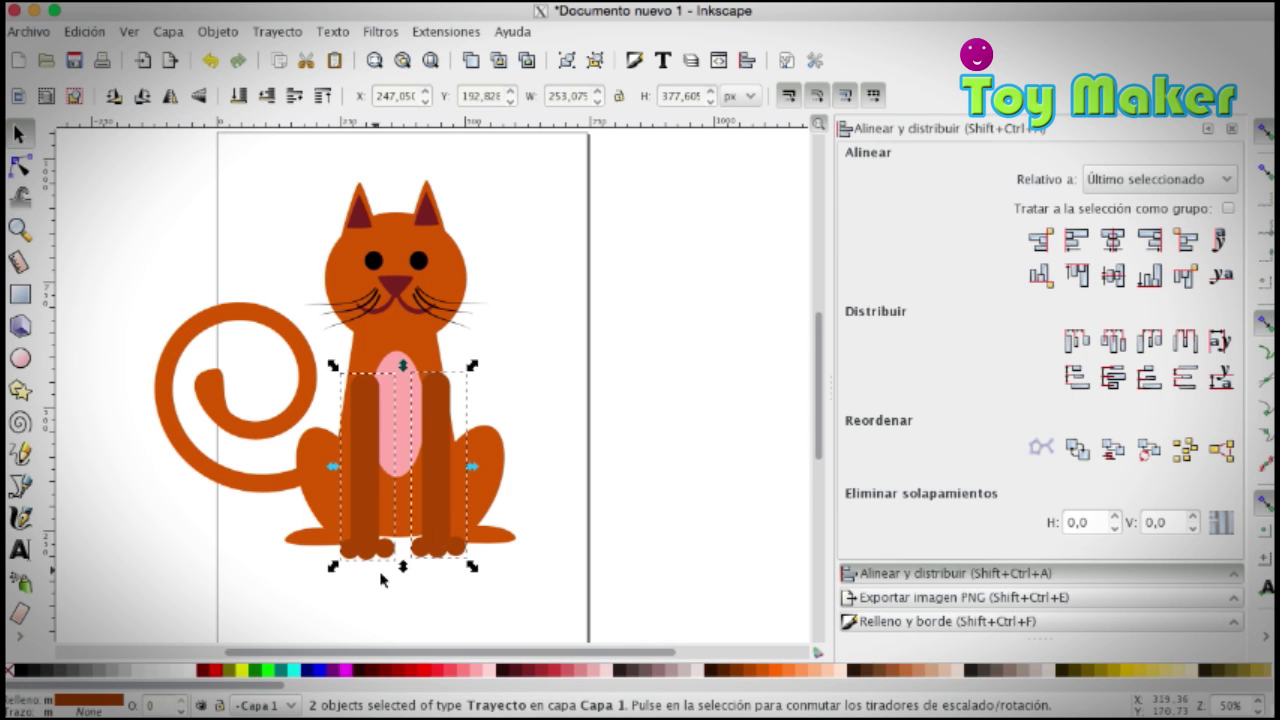
{"action": "left_click", "coordinate": [528, 620]}
{"action": "left_click_drag", "start_coordinate": [437, 538], "coordinate": [429, 538]}
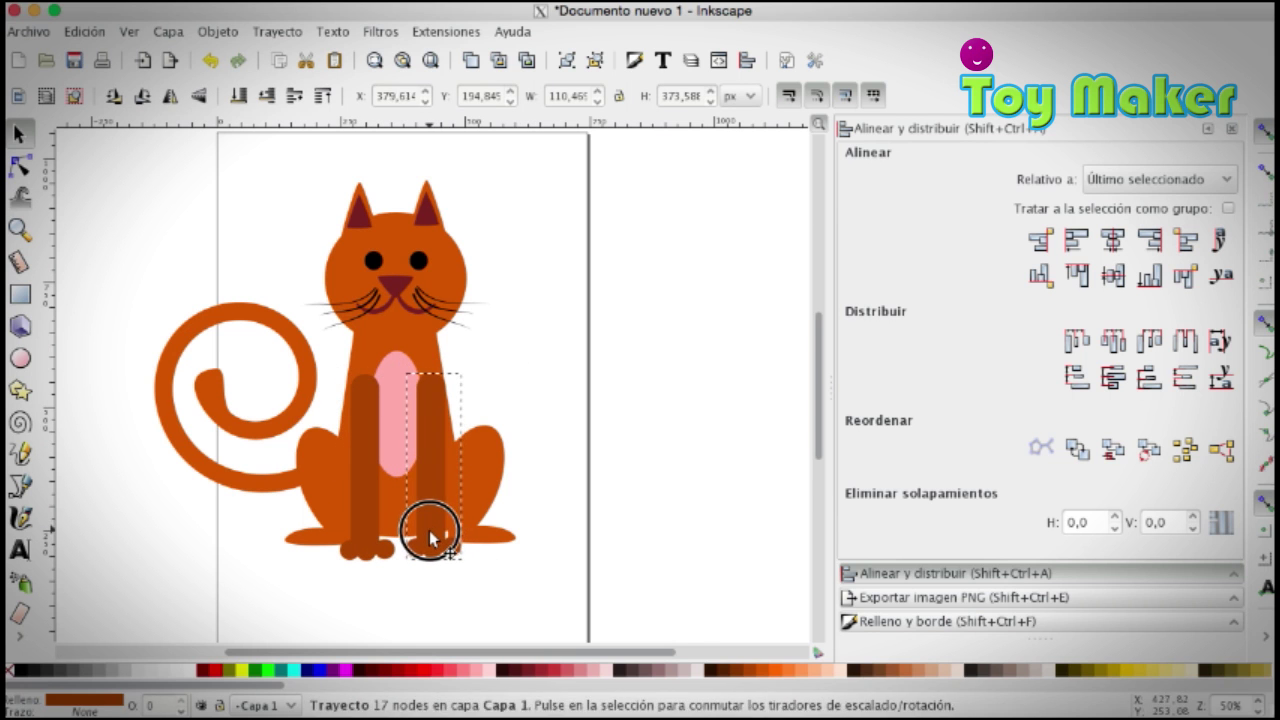
{"action": "left_click_drag", "start_coordinate": [366, 490], "coordinate": [366, 459]}
{"action": "left_click", "coordinate": [566, 517]}
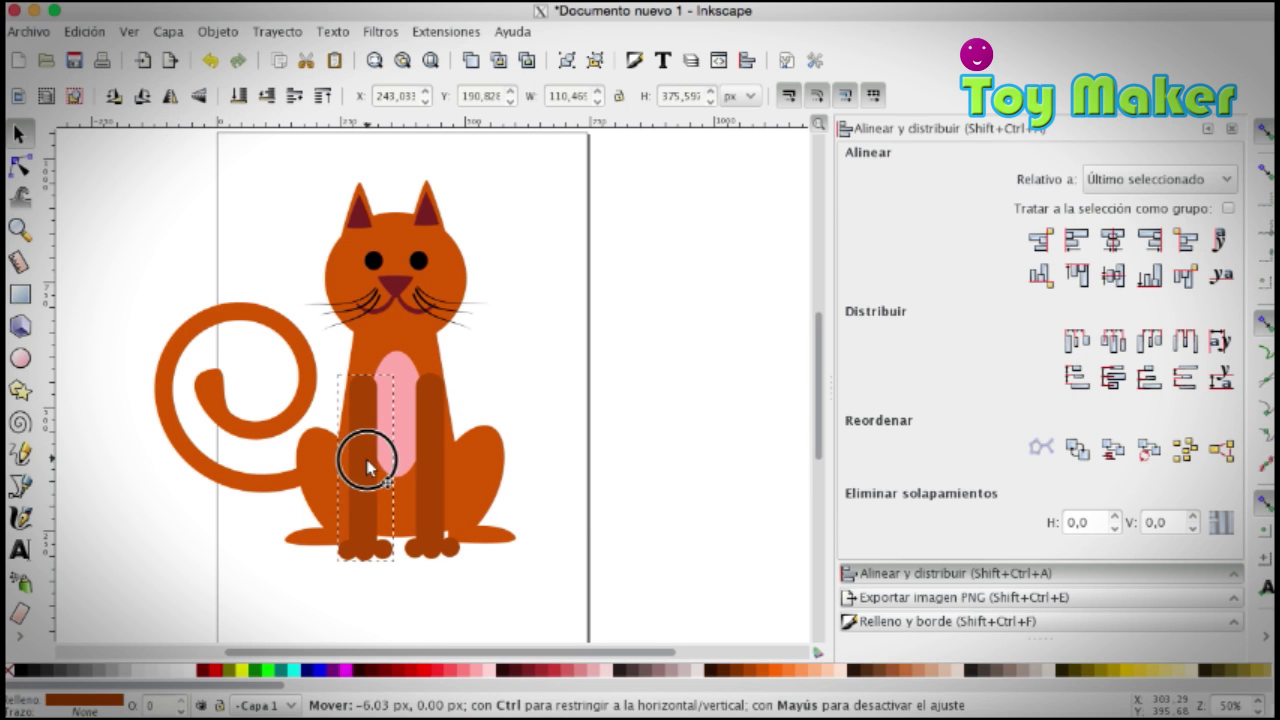
{"action": "key", "text": "Escape"}
Step: Reposition the right leg a few pixels left and down, then about 8 px up
{"action": "left_click", "coordinate": [443, 523]}
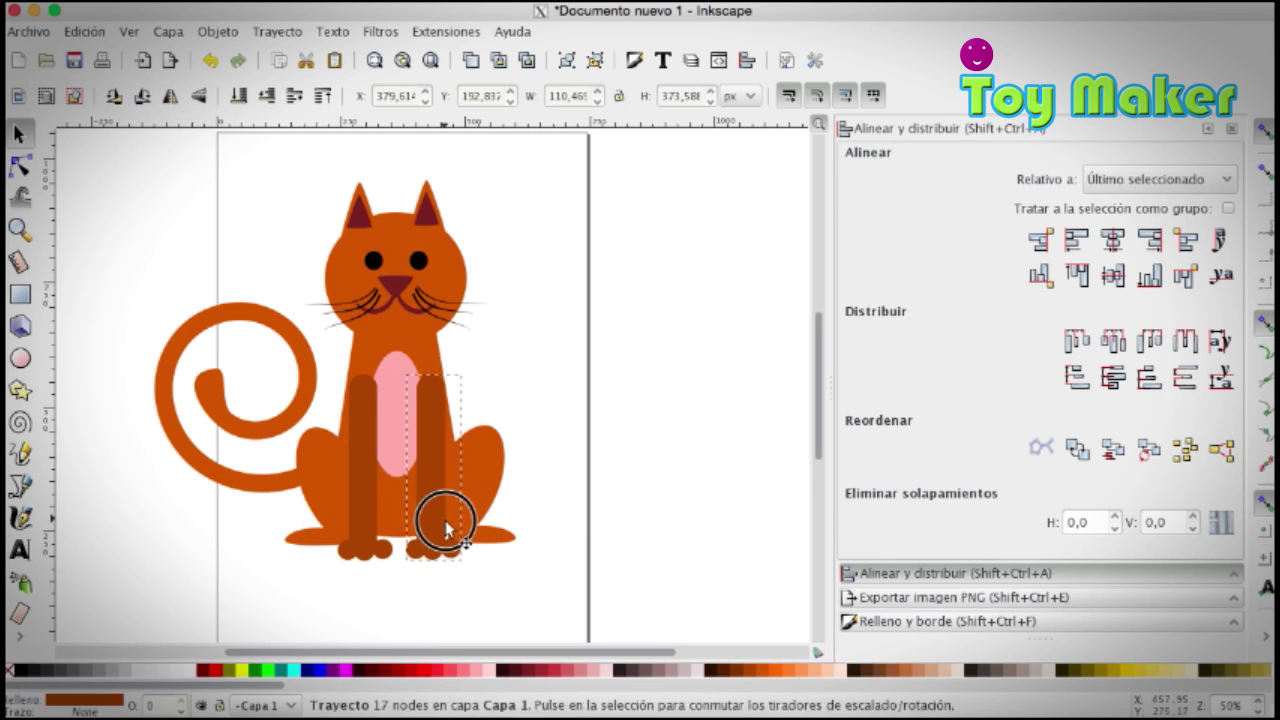
{"action": "left_click", "coordinate": [375, 517]}
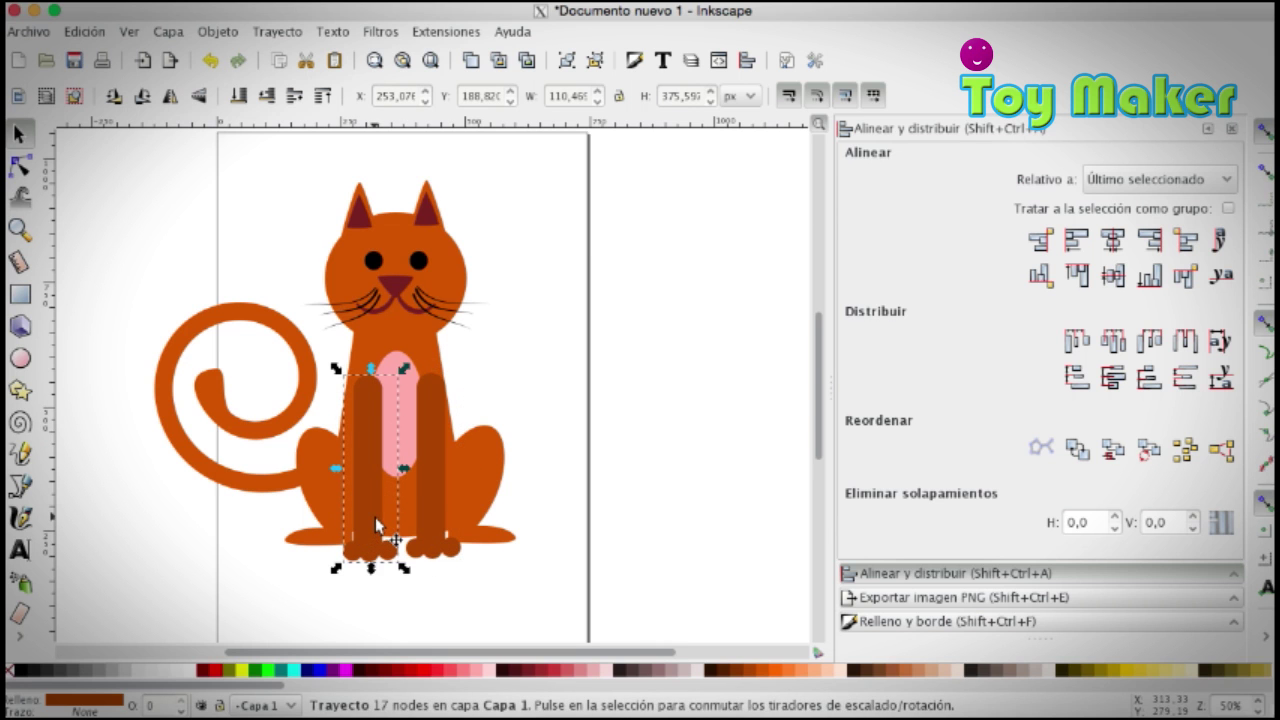
{"action": "left_click_drag", "start_coordinate": [436, 491], "coordinate": [380, 513]}
{"action": "left_click", "coordinate": [378, 515]}
{"action": "left_click", "coordinate": [566, 526]}
{"action": "left_click", "coordinate": [432, 543]}
{"action": "left_click", "coordinate": [505, 540]}
{"action": "left_click", "coordinate": [583, 515]}
{"action": "mouse_move", "coordinate": [363, 484]}
{"action": "left_mouse_down"}
{"action": "mouse_move", "coordinate": [430, 481]}
{"action": "mouse_move", "coordinate": [433, 443]}
{"action": "left_mouse_up"}
Step: Shorten the legs from top and bottom, left leg to about 110 × 333 px, right to 325 px tall
{"action": "left_click", "coordinate": [486, 495]}
{"action": "mouse_move", "coordinate": [435, 568]}
{"action": "left_mouse_down"}
{"action": "mouse_move", "coordinate": [430, 551]}
{"action": "mouse_move", "coordinate": [363, 543]}
{"action": "left_mouse_up"}
{"action": "left_click", "coordinate": [368, 540]}
{"action": "left_click", "coordinate": [486, 566]}
{"action": "left_click", "coordinate": [462, 541]}
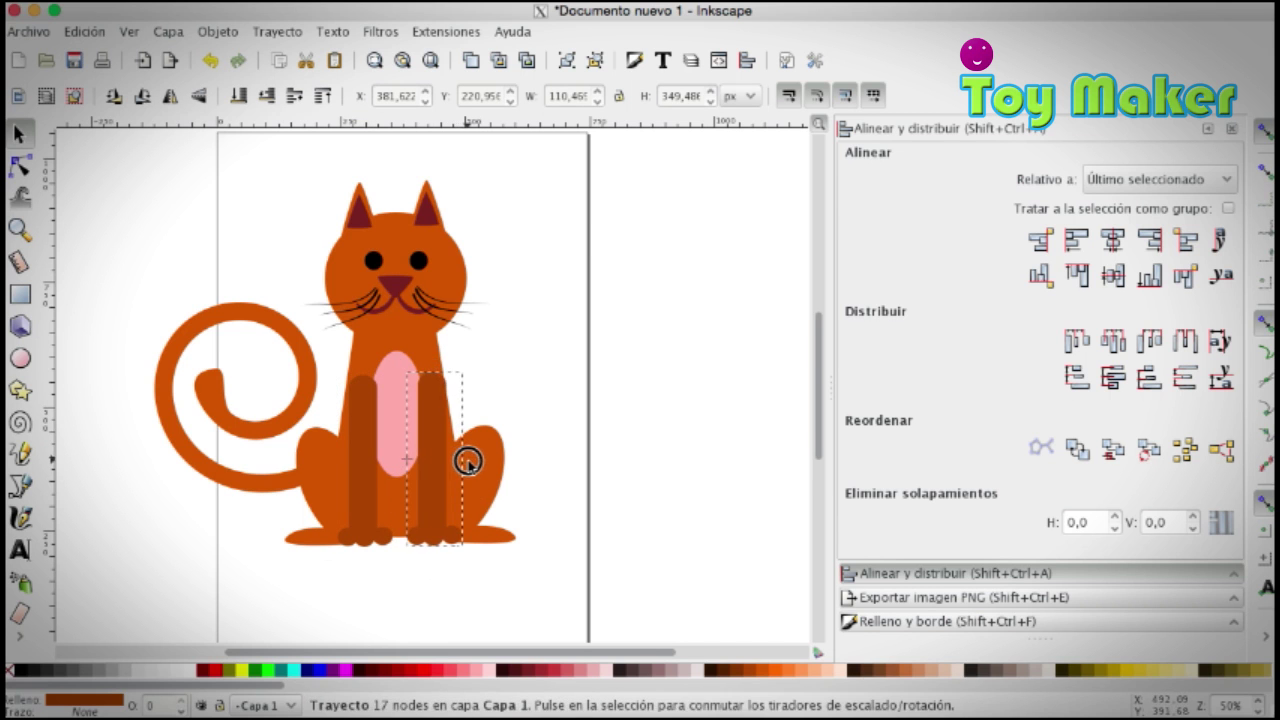
{"action": "left_click_drag", "start_coordinate": [435, 366], "coordinate": [435, 378]}
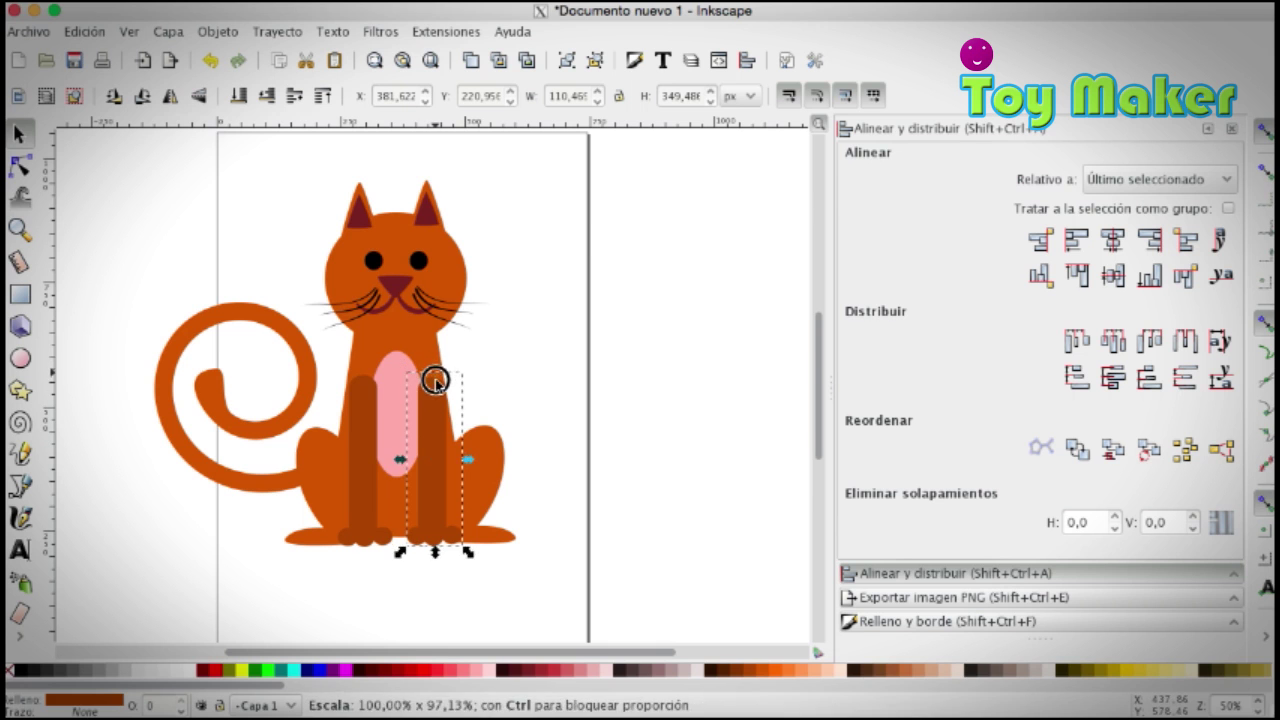
{"action": "left_click", "coordinate": [370, 382]}
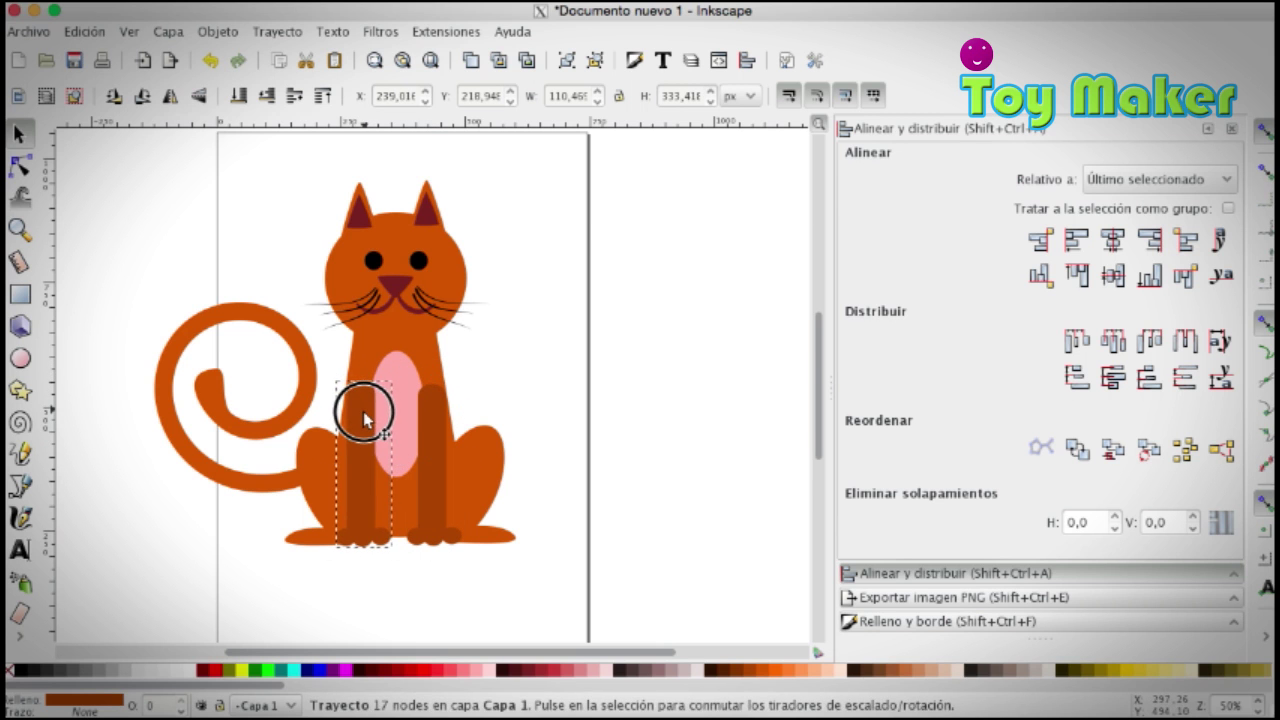
{"action": "left_click_drag", "start_coordinate": [364, 410], "coordinate": [365, 411]}
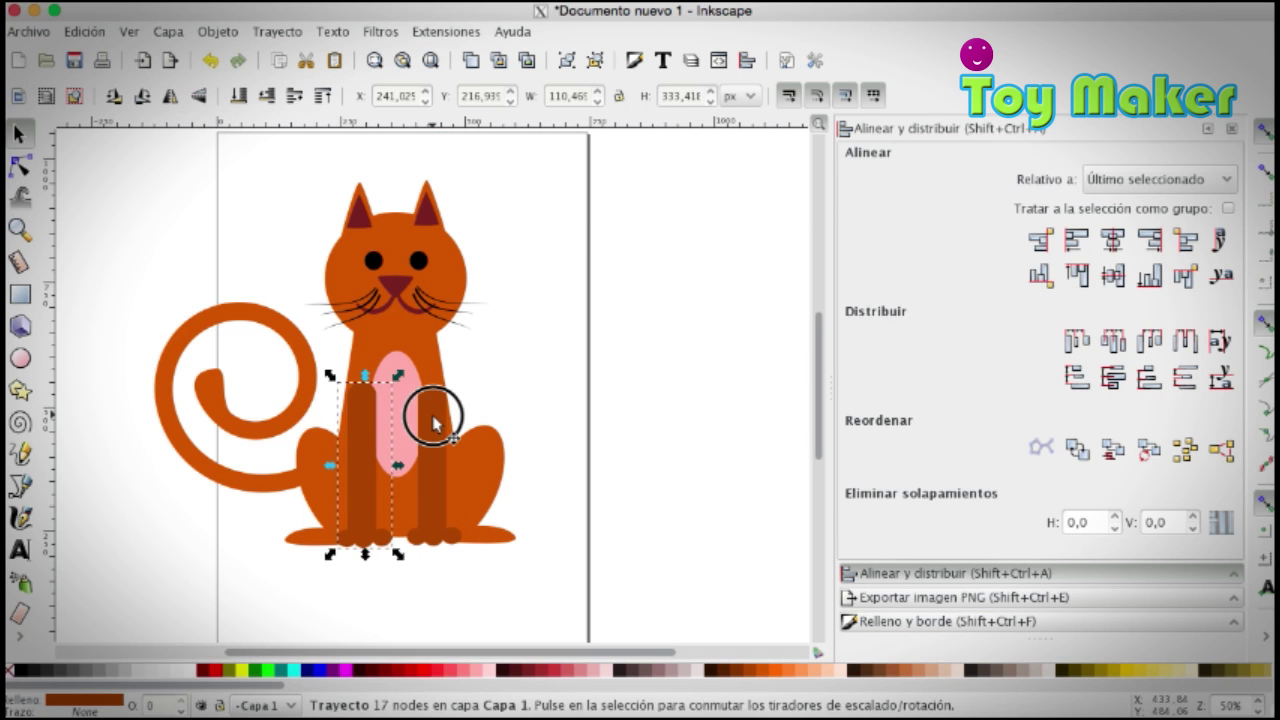
{"action": "left_click", "coordinate": [533, 410]}
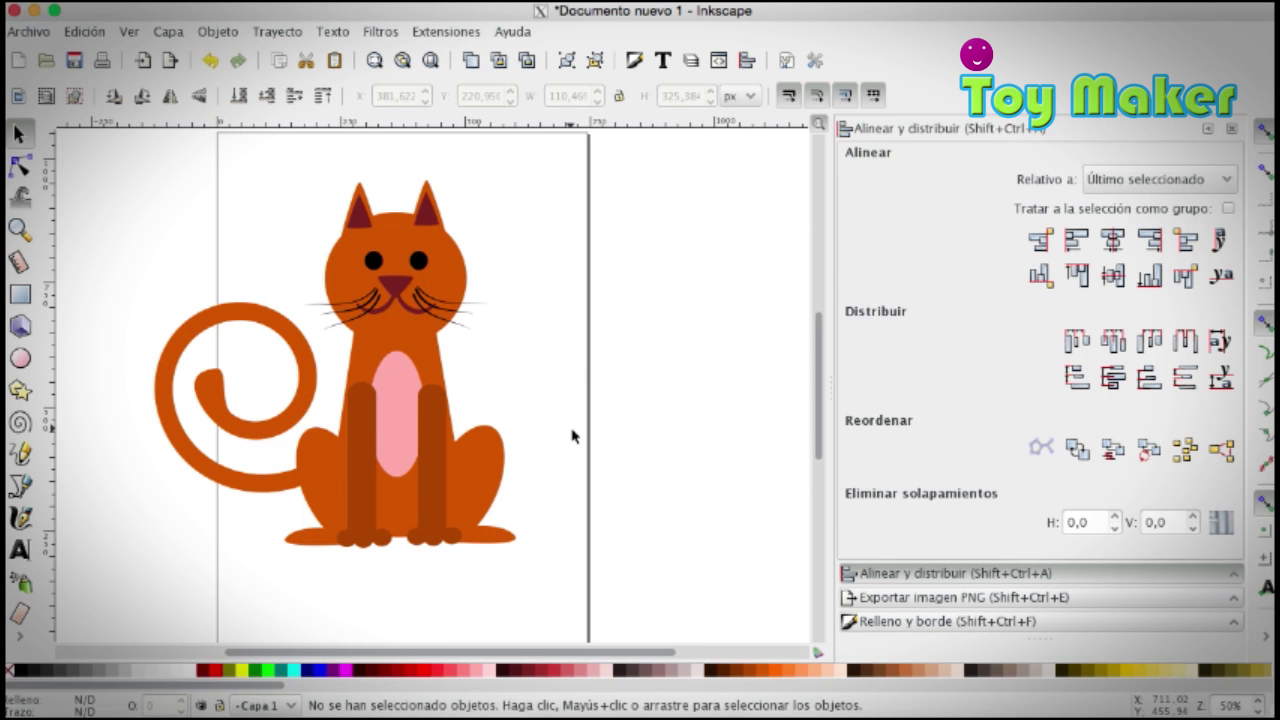
{"action": "left_click", "coordinate": [363, 406]}
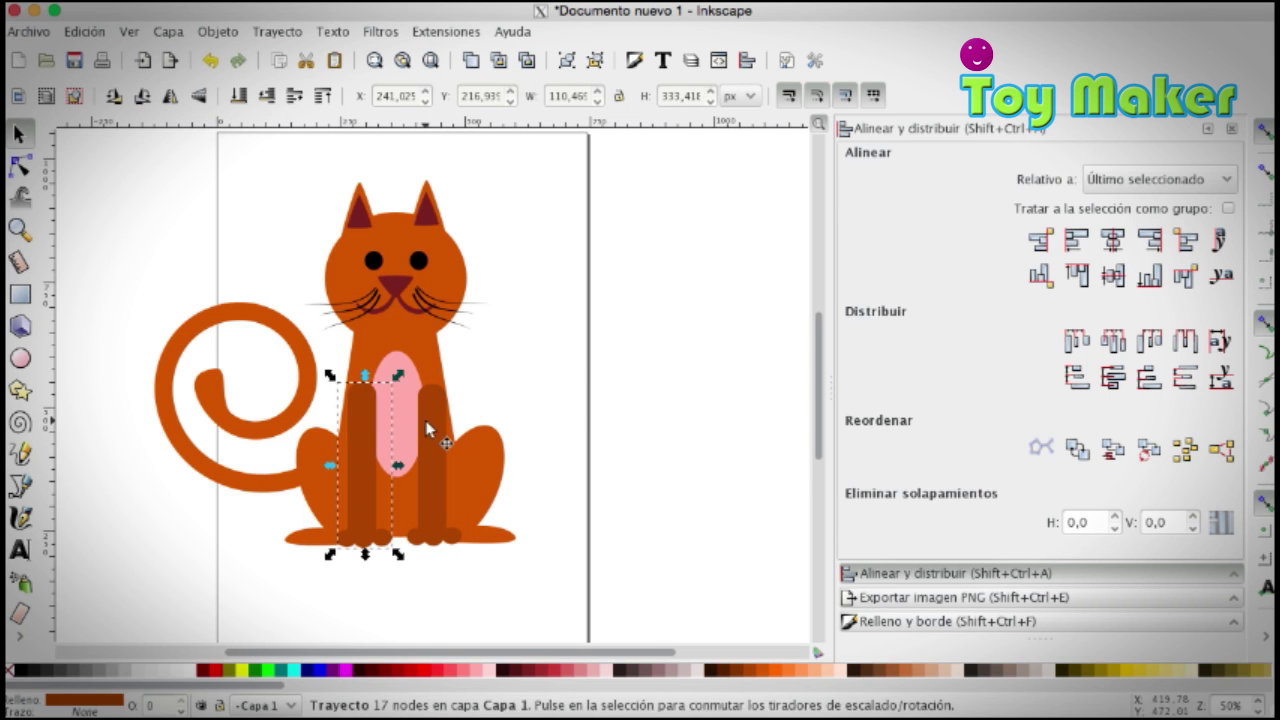
Step: Colour both inner ear triangles light pink from the palette
{"action": "left_click", "coordinate": [503, 372]}
{"action": "left_click", "coordinate": [356, 222]}
{"action": "left_click", "coordinate": [427, 215], "text": "shift"}
{"action": "left_click", "coordinate": [475, 669]}
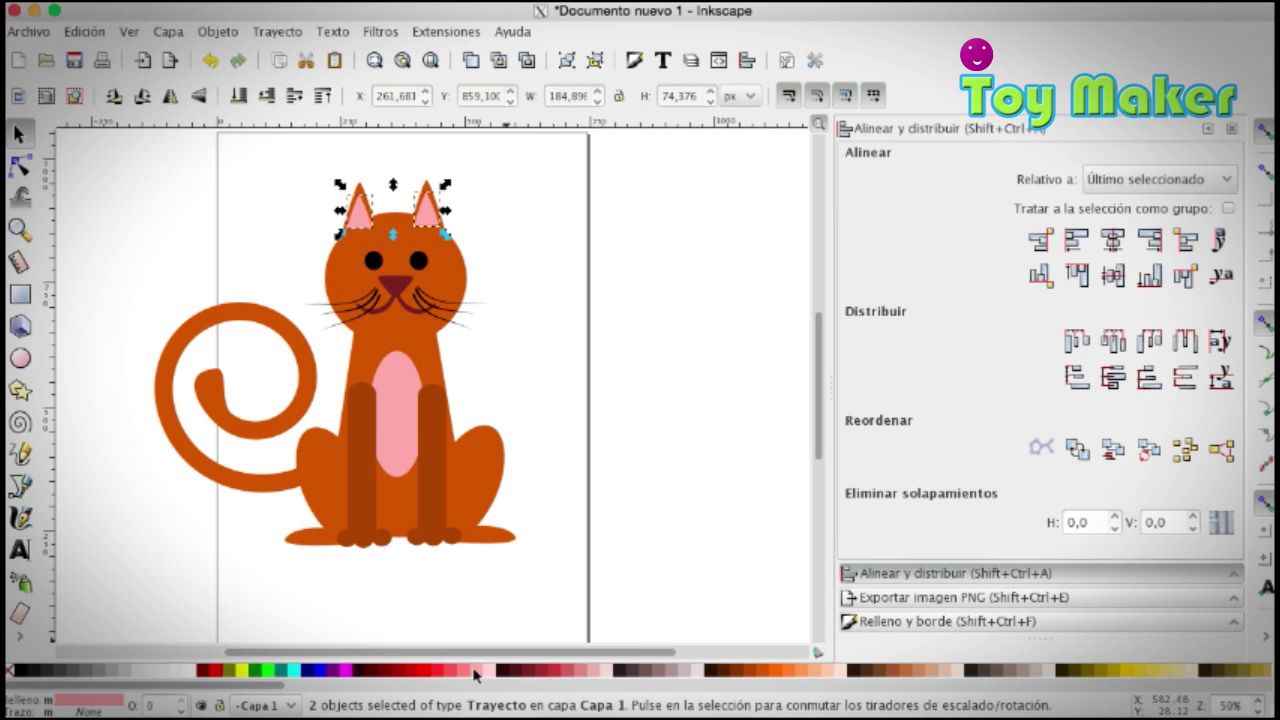
{"action": "left_click", "coordinate": [560, 386]}
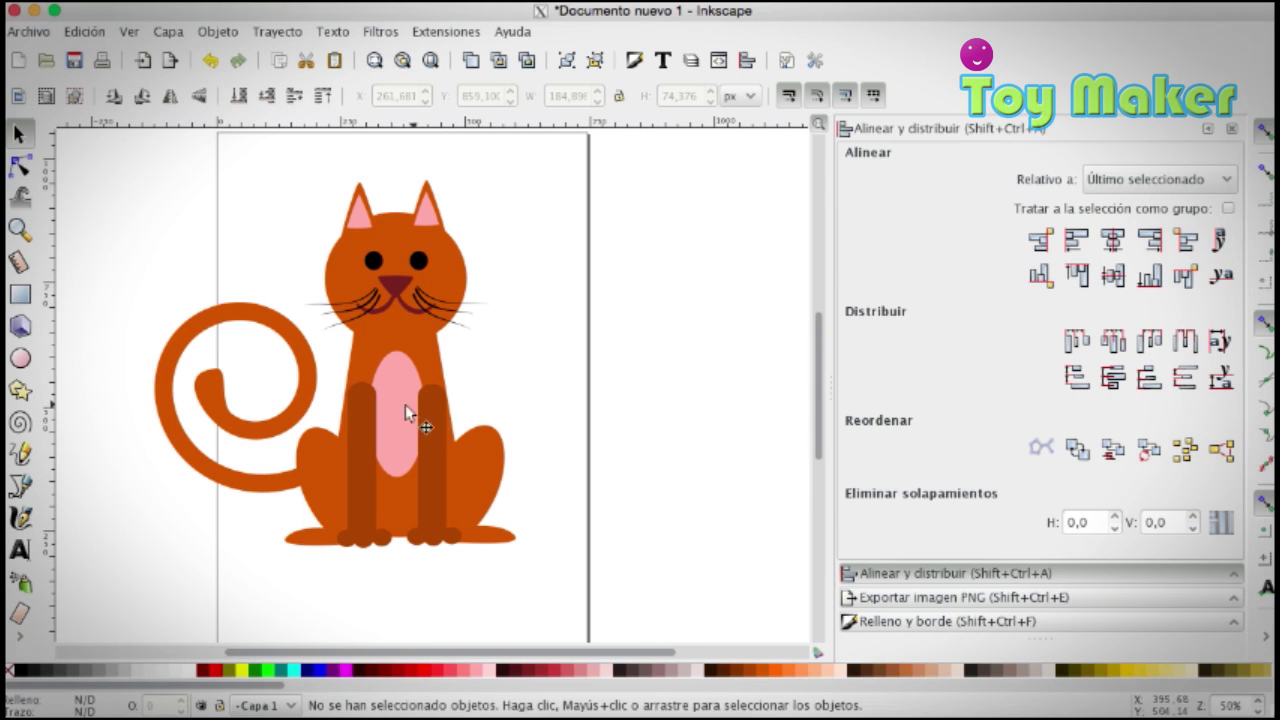
Step: Check the legs, then zoom in on the cat to 70%
{"action": "left_click", "coordinate": [432, 425]}
{"action": "left_click", "coordinate": [368, 440]}
{"action": "left_click", "coordinate": [588, 438]}
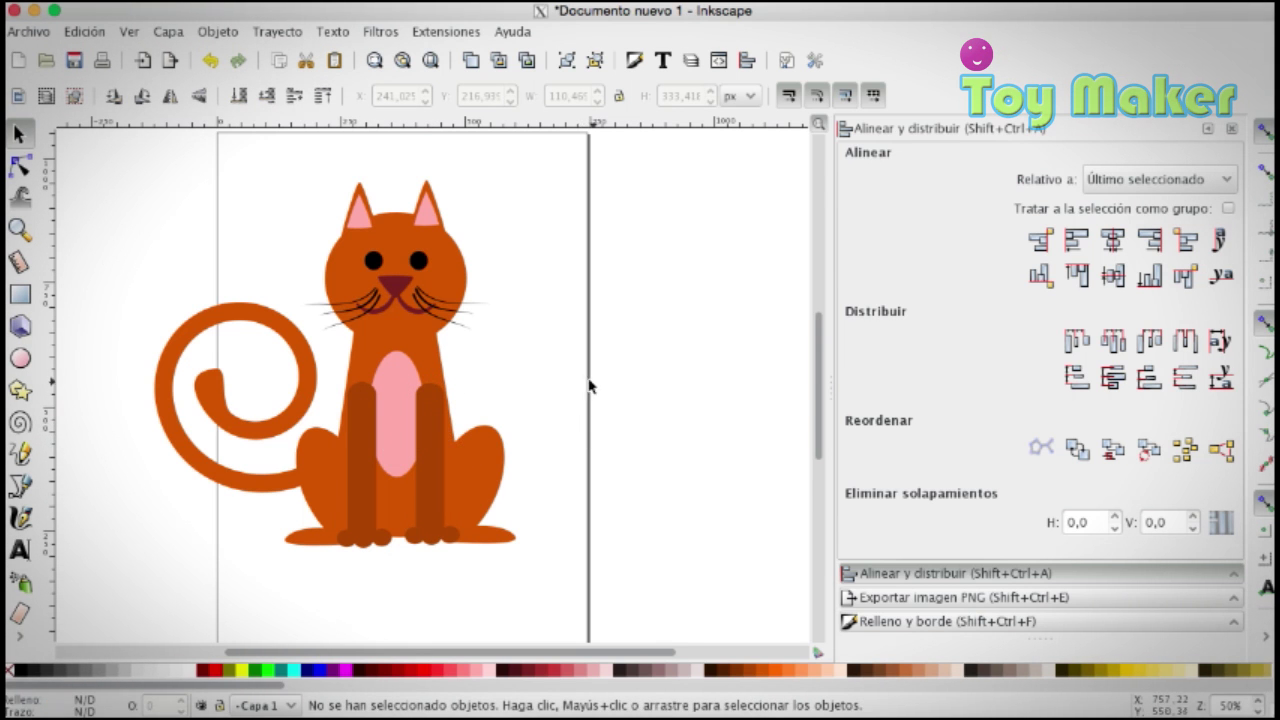
{"action": "left_click", "coordinate": [17, 228]}
{"action": "left_click", "coordinate": [300, 323]}
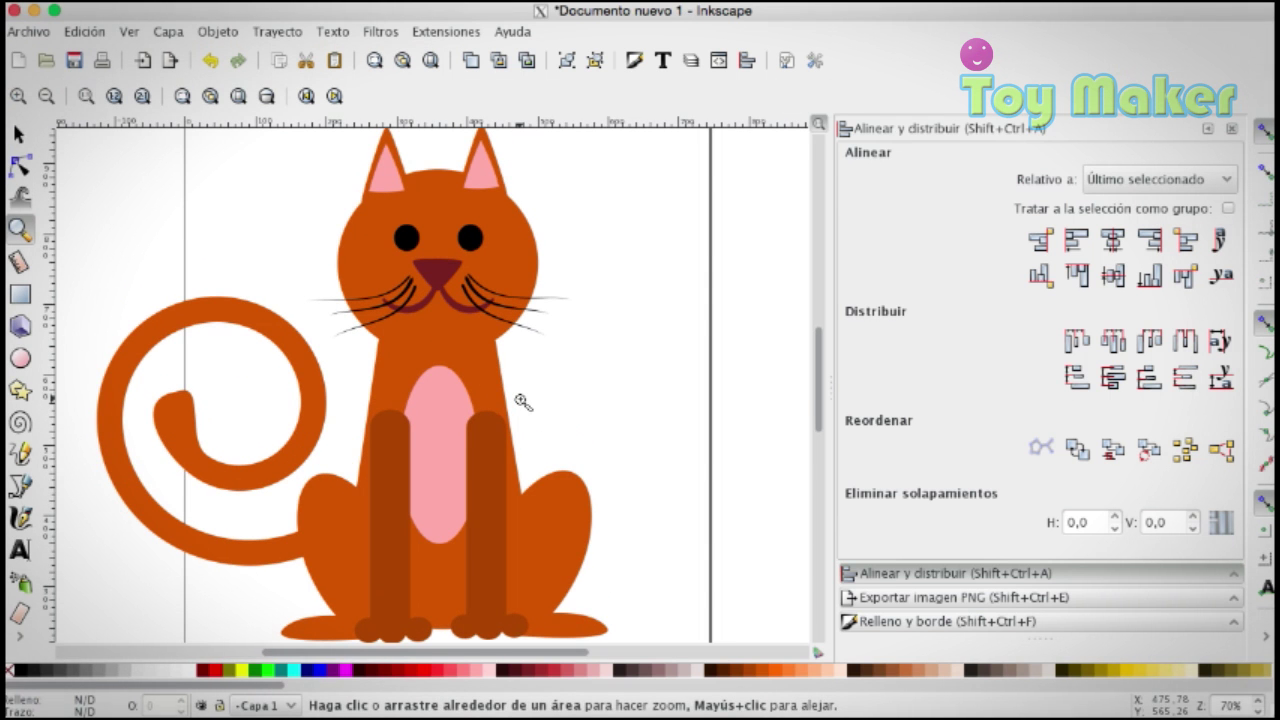
Step: Try crimson, light pink and pinkish-red palette fills on the nose-and-mouth shape
{"action": "left_click", "coordinate": [18, 133]}
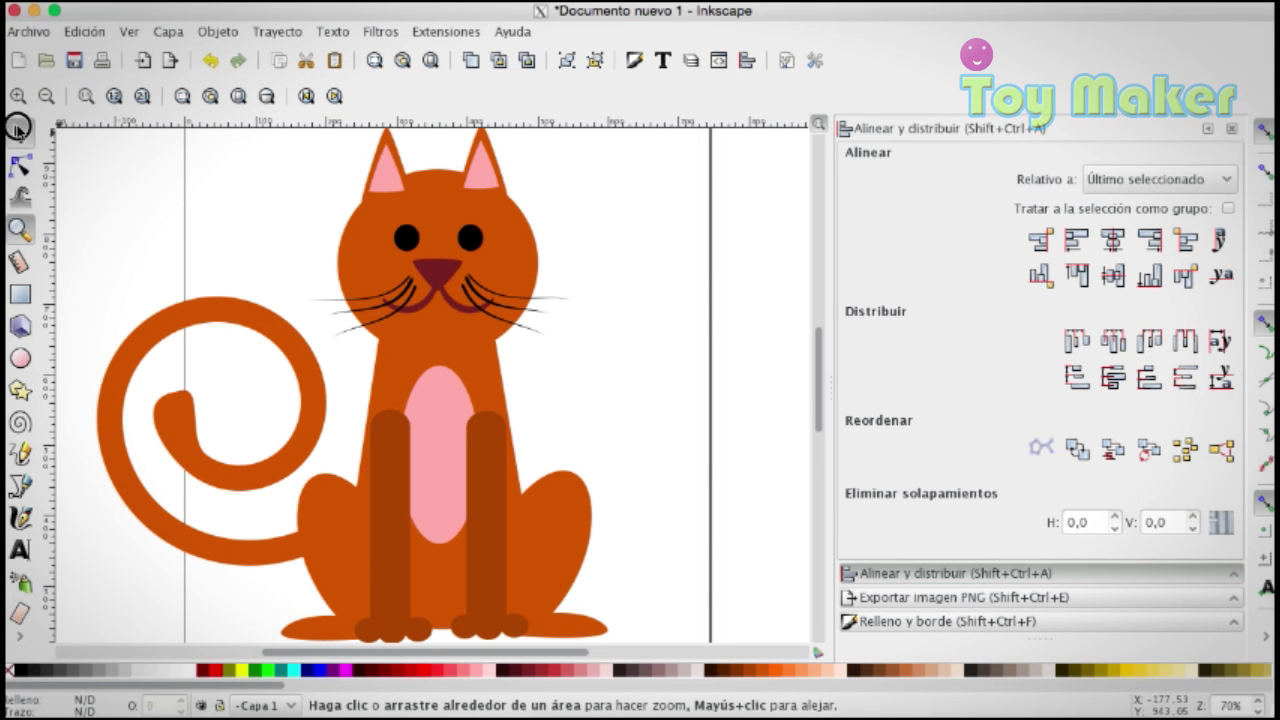
{"action": "left_click", "coordinate": [428, 270]}
{"action": "left_click", "coordinate": [593, 670]}
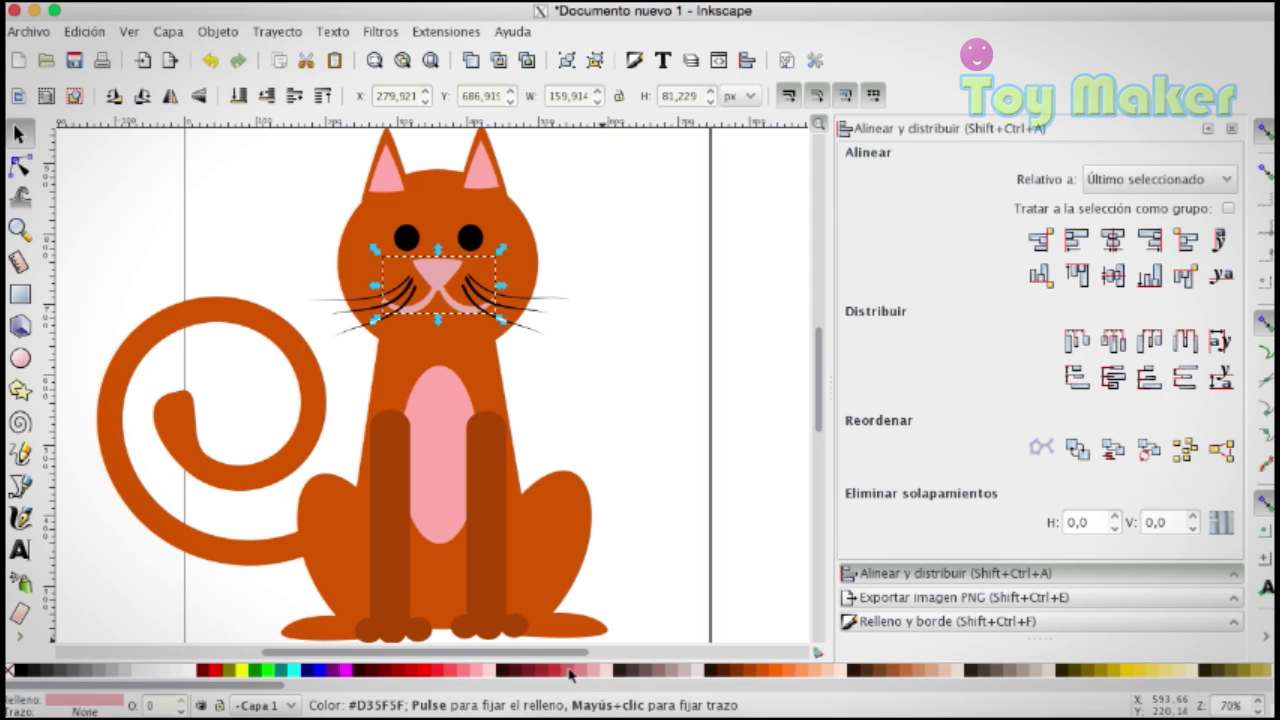
{"action": "left_click", "coordinate": [549, 672]}
{"action": "left_click", "coordinate": [594, 672]}
{"action": "left_click", "coordinate": [551, 672]}
{"action": "left_click", "coordinate": [570, 671]}
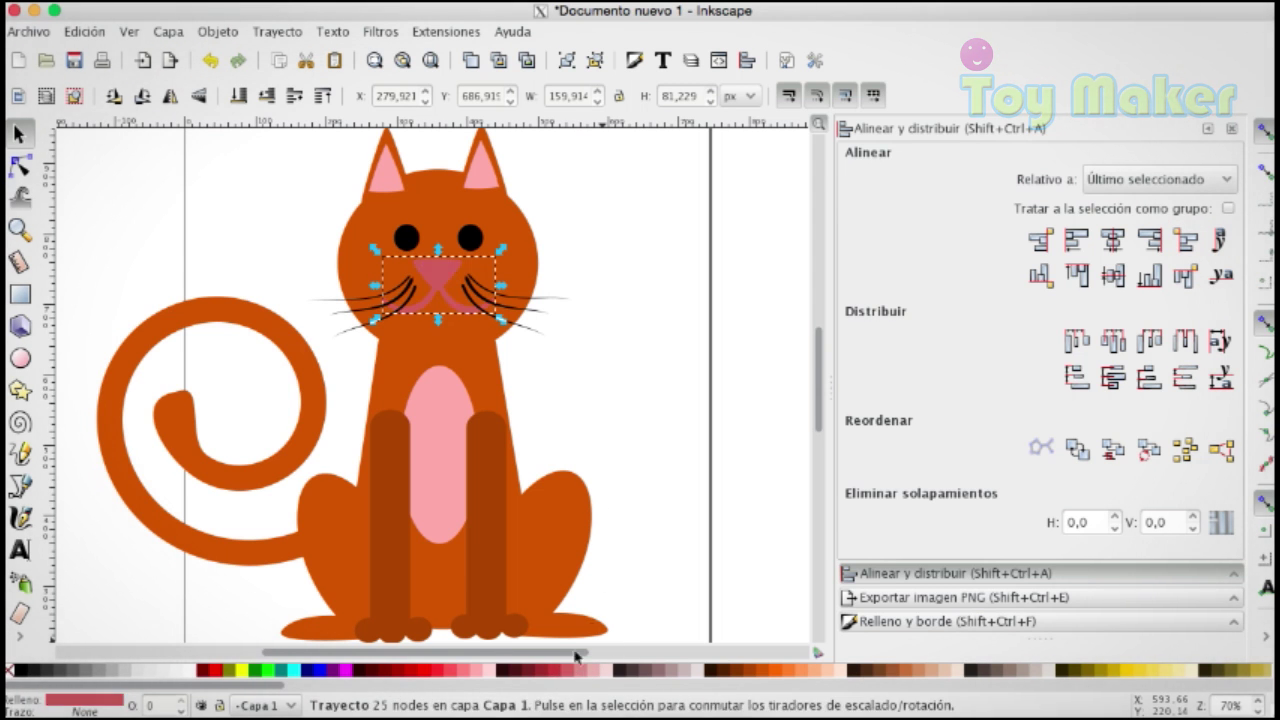
Step: Undo the colour trials to restore the dark maroon nose
{"action": "key", "text": "ctrl+z"}
{"action": "key", "text": "ctrl+shift+z"}
{"action": "key", "text": "ctrl+z"}
{"action": "key", "text": "ctrl+shift+z"}
{"action": "key", "text": "ctrl+z"}
{"action": "key", "text": "ctrl+z"}
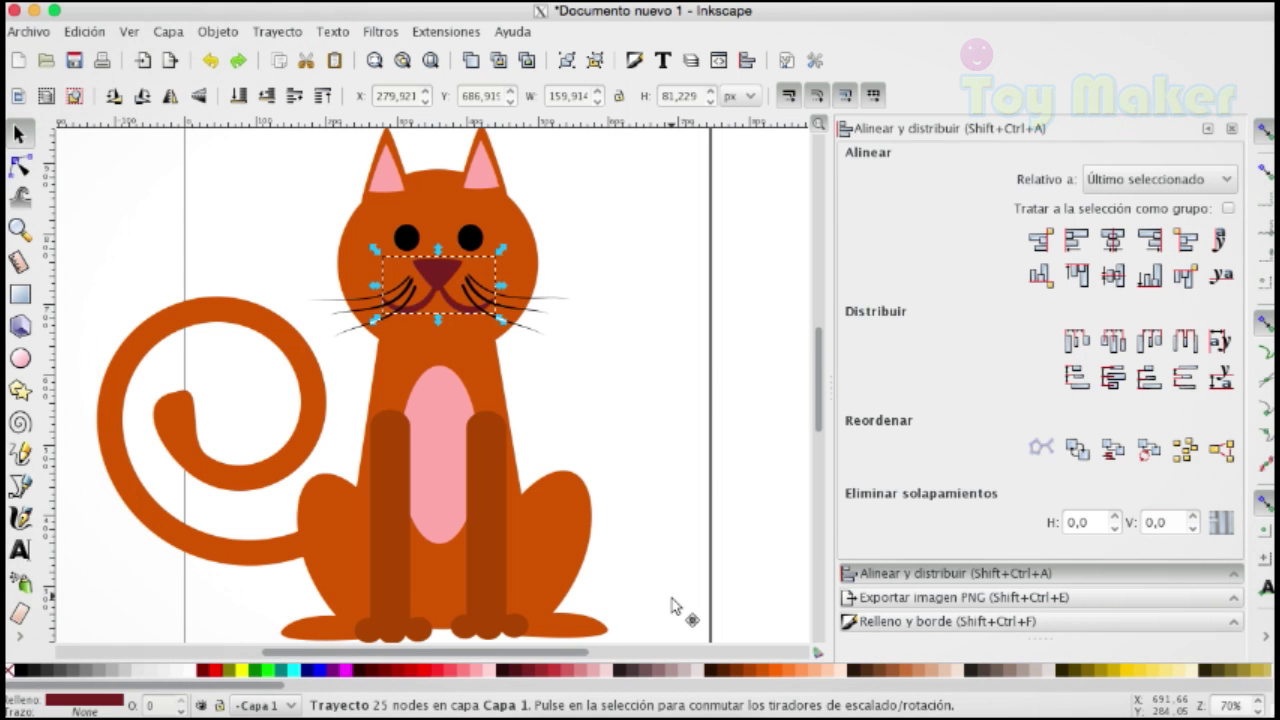
{"action": "left_click", "coordinate": [16, 231]}
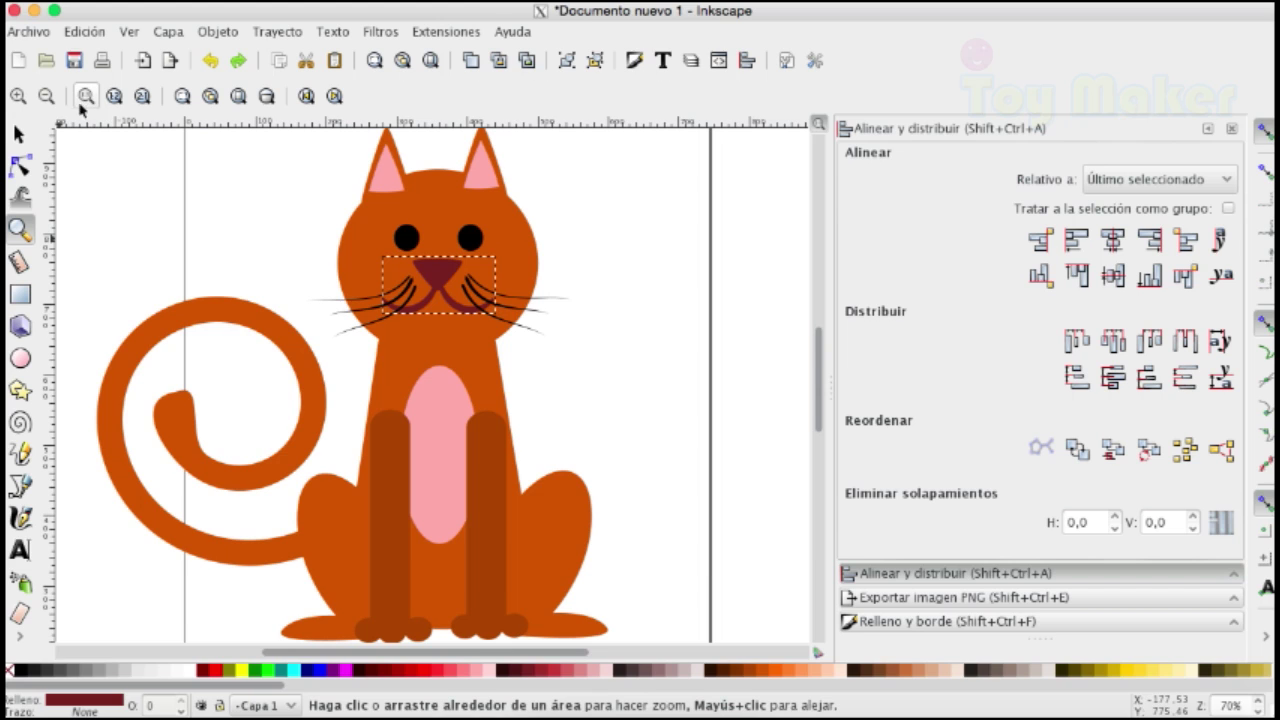